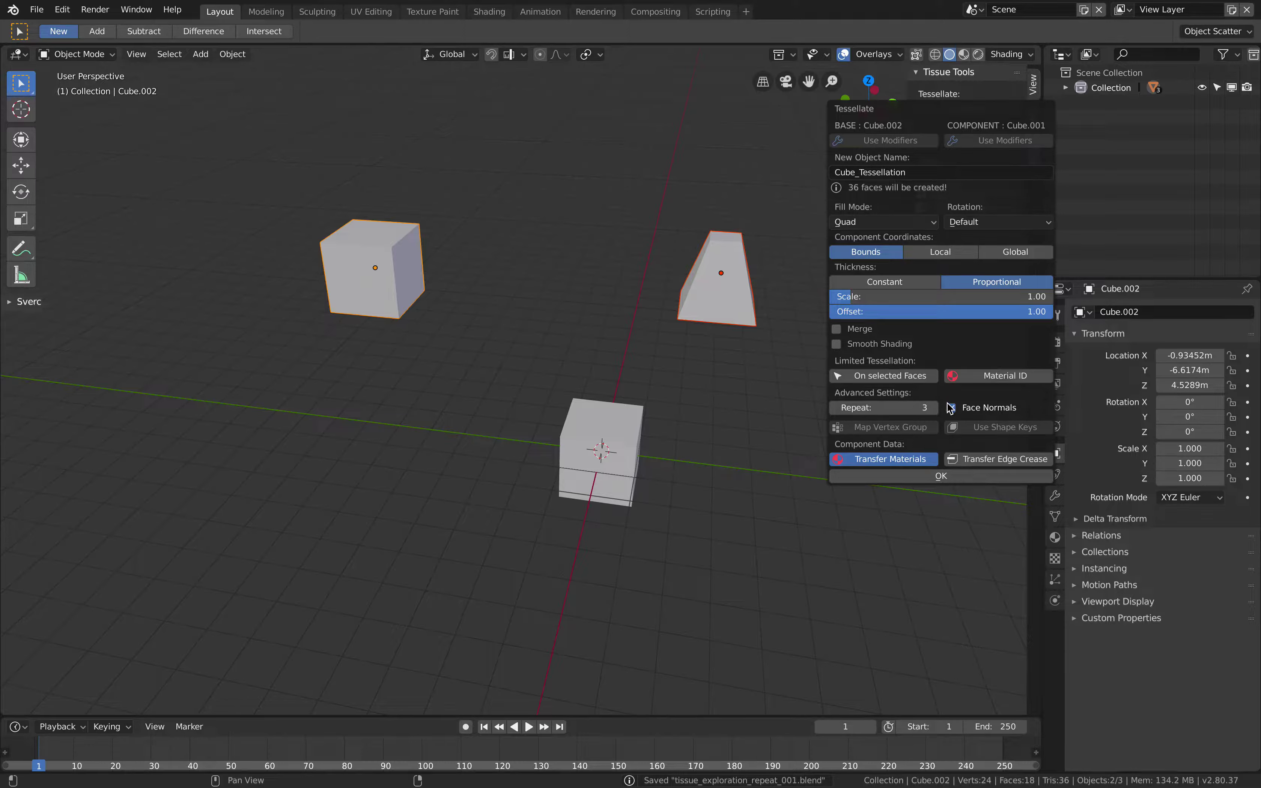
Try tessellating Cube.002 with the tapered block using a Repeat of 5, and undo the result.
{"action": "left_click", "coordinate": [930, 407]}
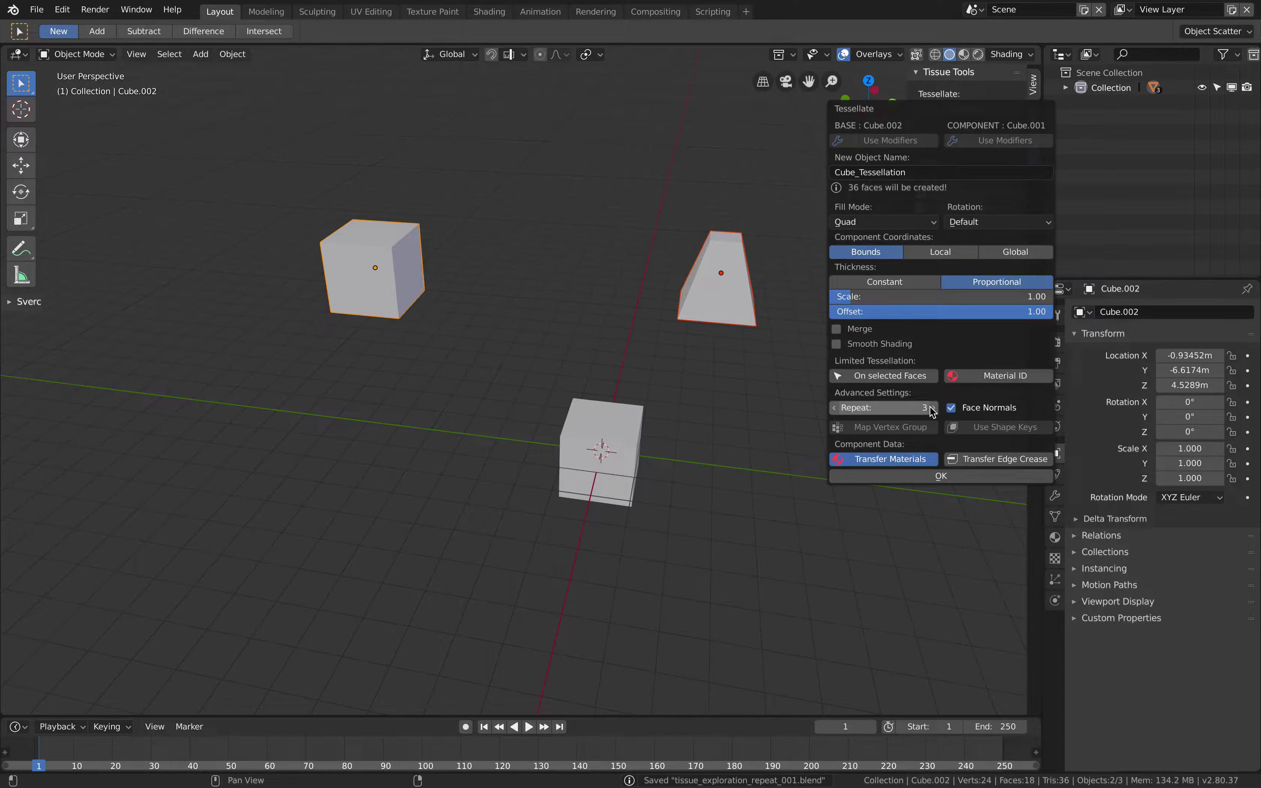
{"action": "left_click", "coordinate": [930, 407]}
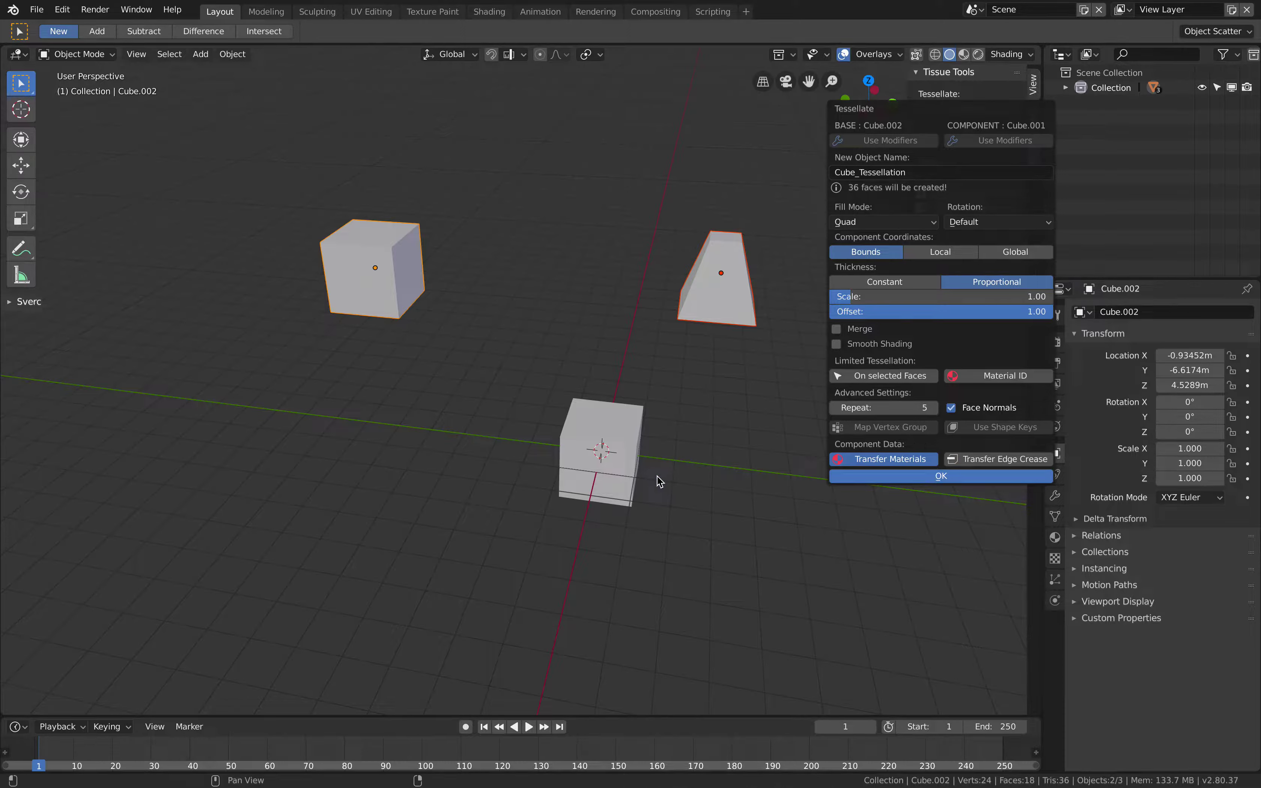
{"action": "key", "text": "Return"}
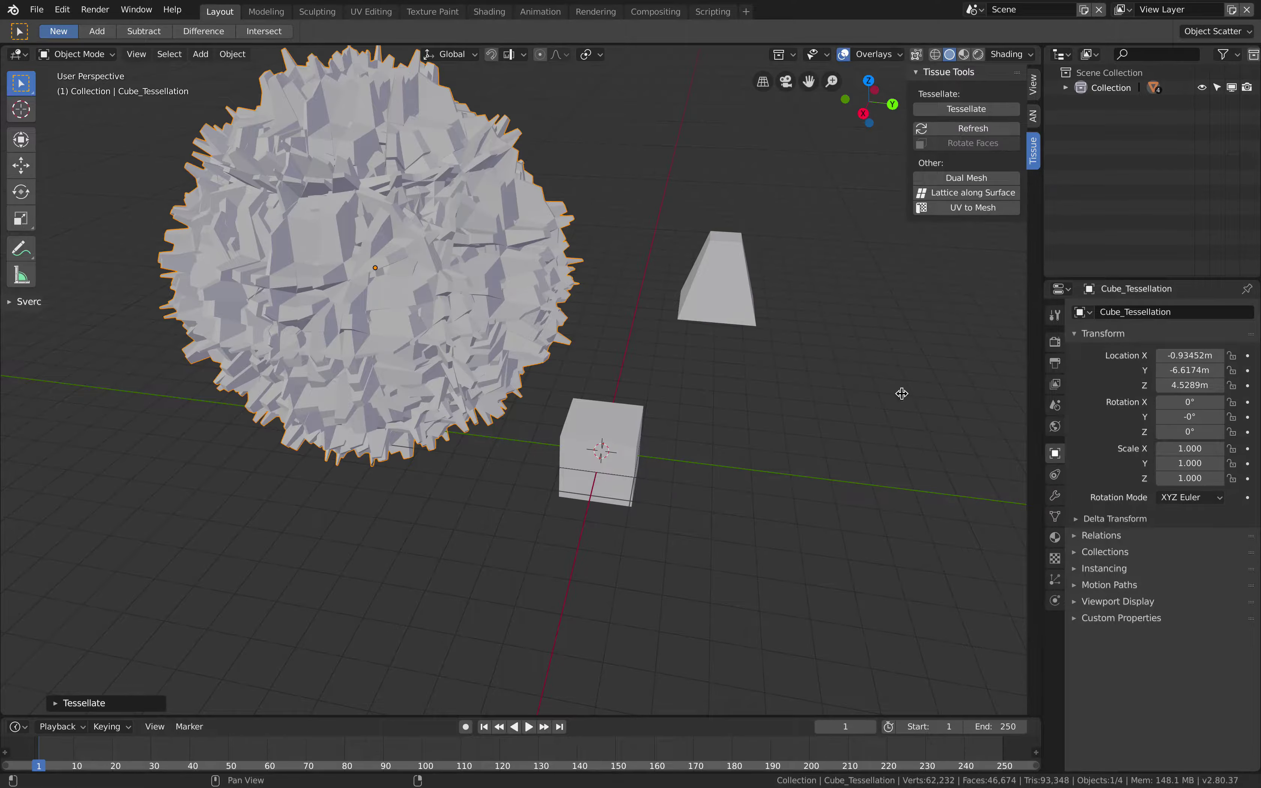
{"action": "middle_click_drag", "start_coordinate": [641, 329], "coordinate": [723, 293]}
{"action": "key", "text": "ctrl+z"}
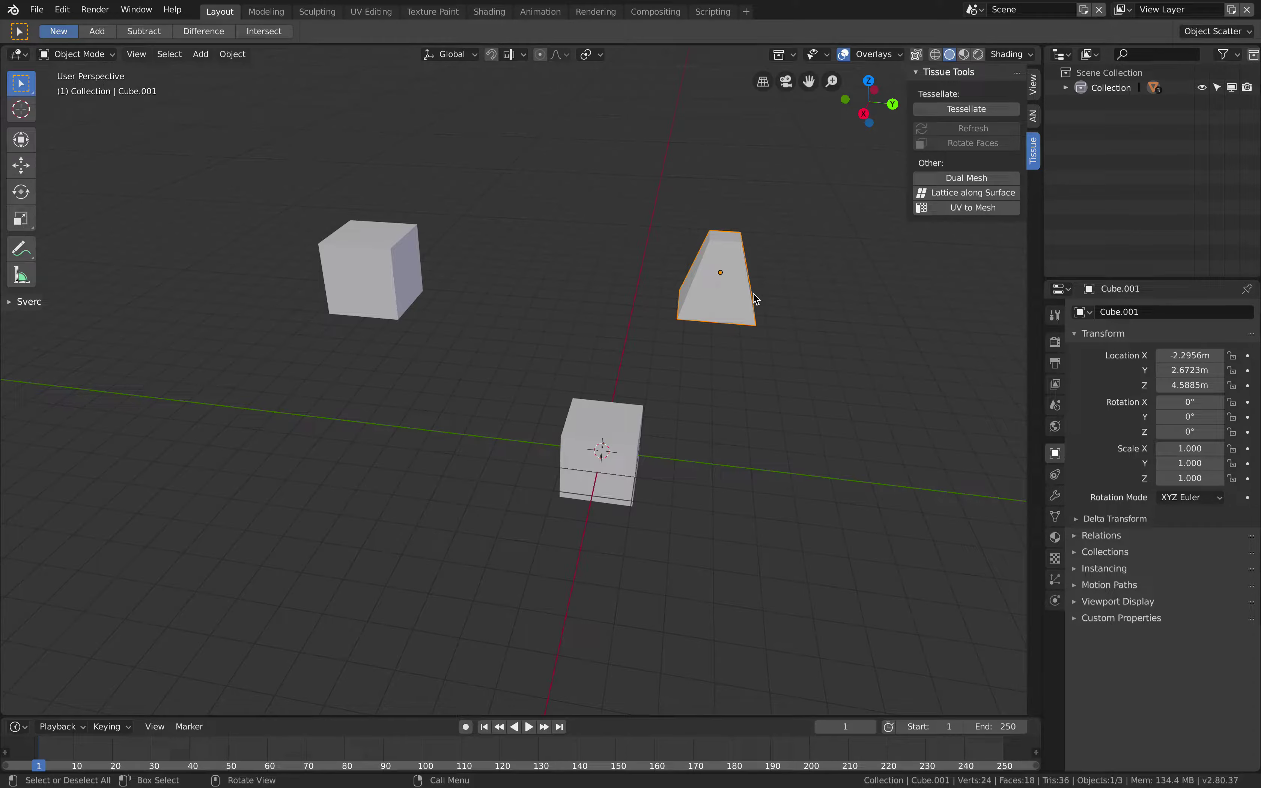
In Edit Mode, extrude the tapered block's top face upward in two segments and scale the uppermost face down slightly.
{"action": "key", "text": "ctrl+Tab"}
{"action": "left_click", "coordinate": [850, 283]}
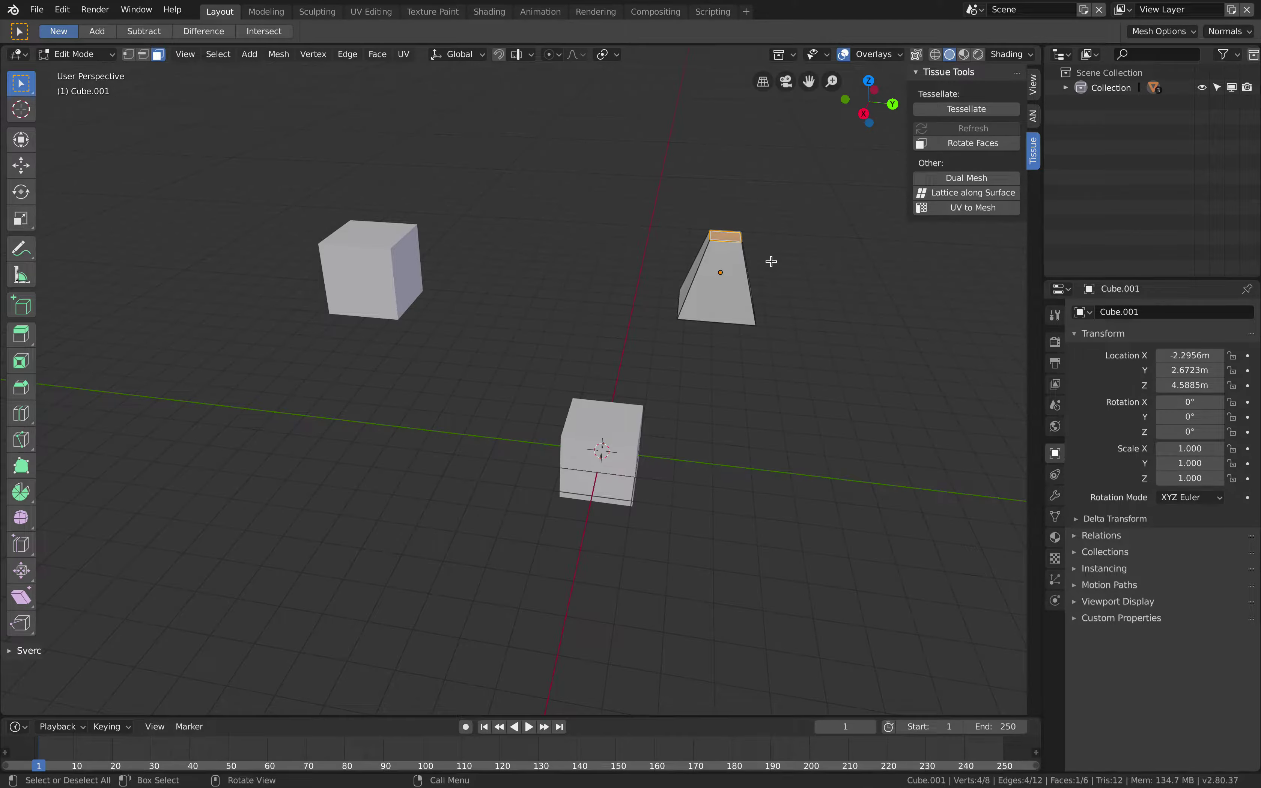
{"action": "middle_click_drag", "start_coordinate": [771, 261], "coordinate": [744, 262]}
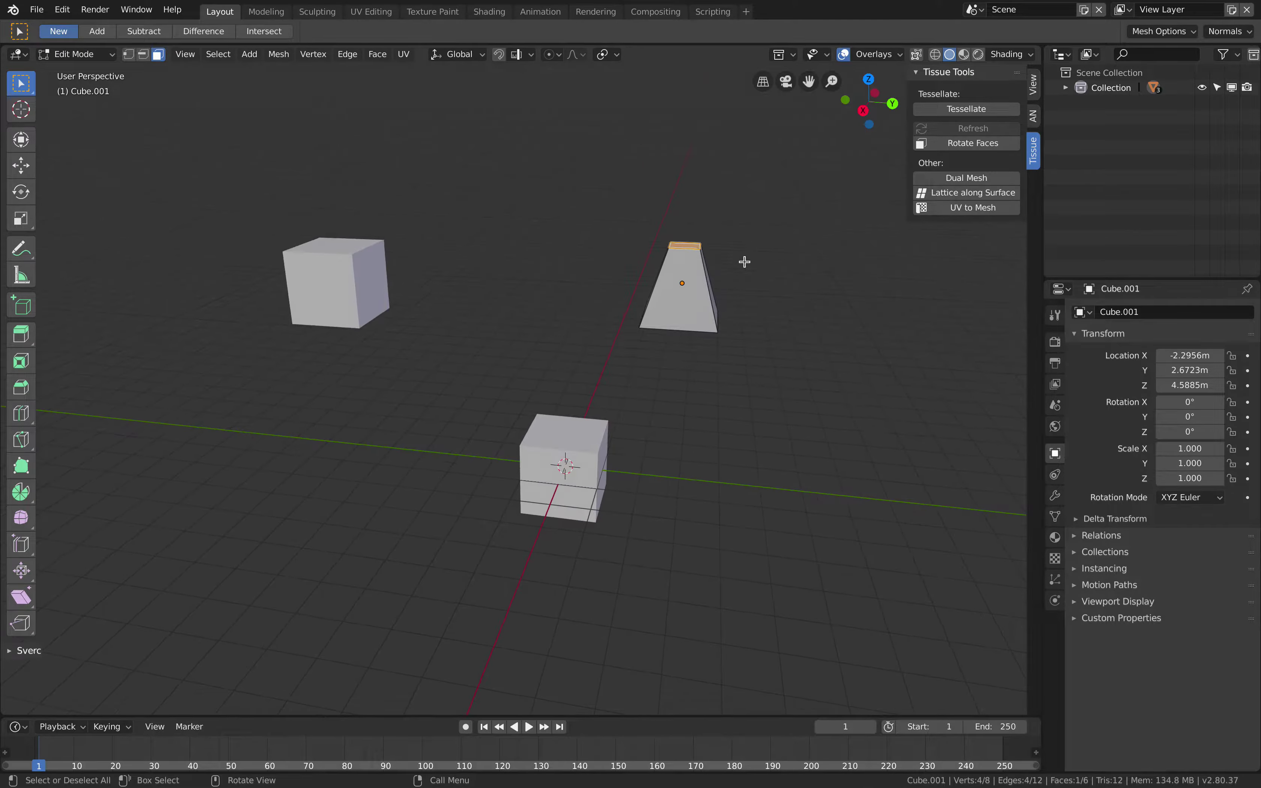
{"action": "key", "text": "e"}
{"action": "left_click", "coordinate": [750, 220]}
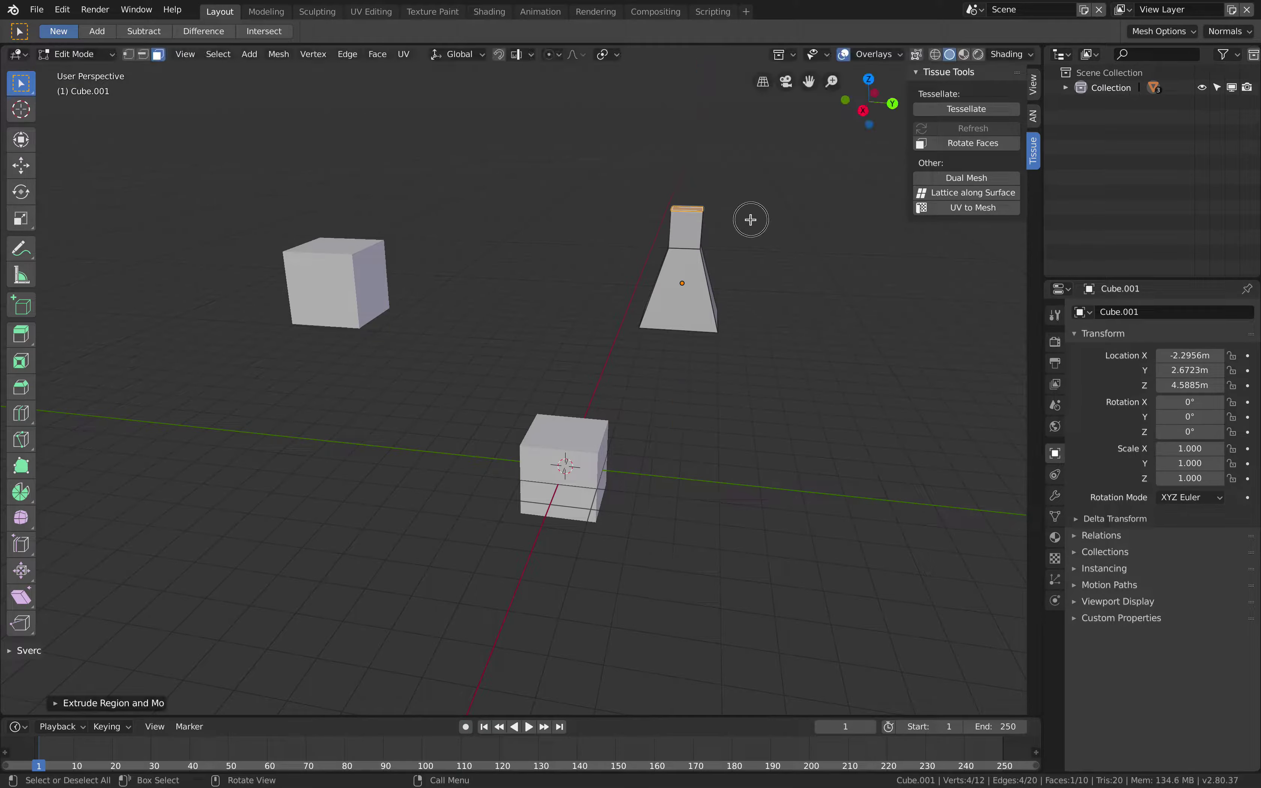
{"action": "key", "text": "e"}
{"action": "left_click", "coordinate": [772, 181]}
{"action": "key", "text": "s"}
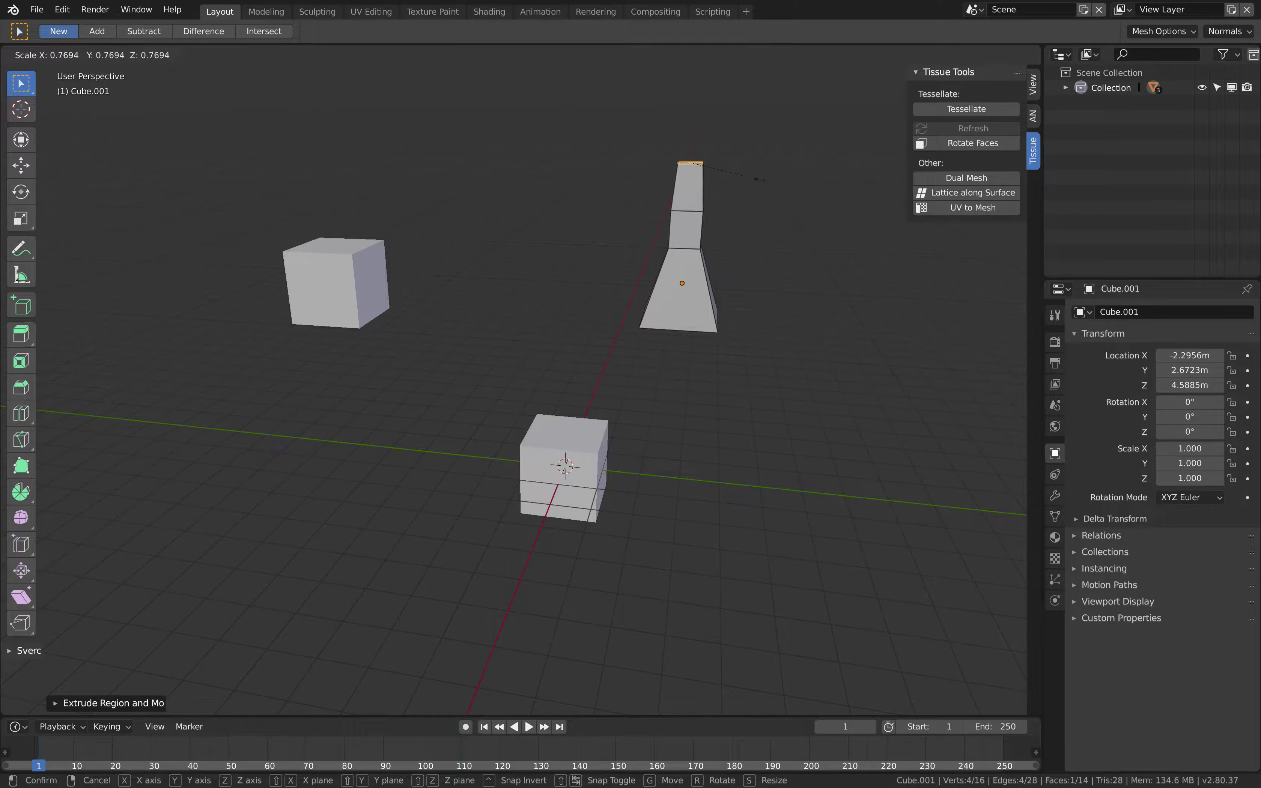
{"action": "left_click", "coordinate": [751, 175]}
Extrude one side face of the block's middle segment outward into an arm and scale its end to about 0.63.
{"action": "scroll", "coordinate": [750, 175], "scroll_direction": "right", "scroll_amount": 5}
{"action": "scroll", "coordinate": [699, 222], "scroll_direction": "right", "scroll_amount": 5}
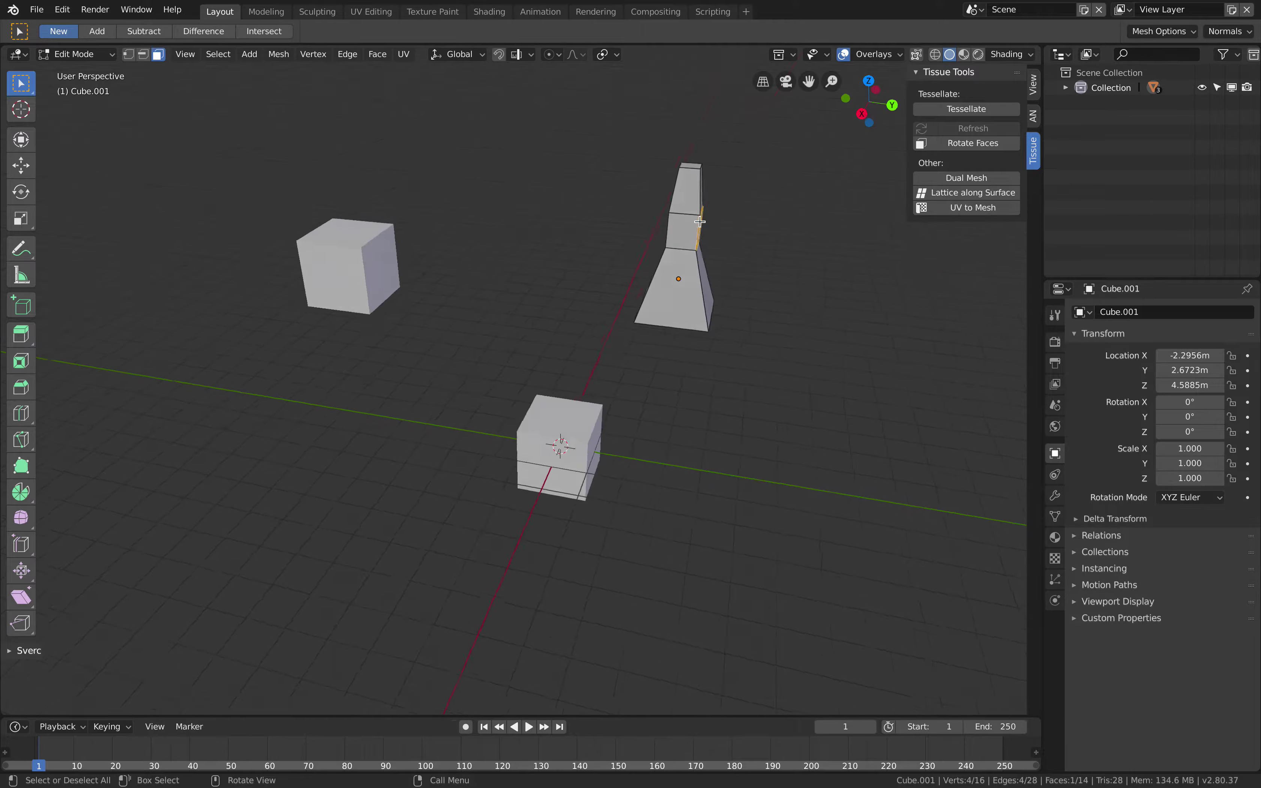
{"action": "left_click", "coordinate": [703, 234]}
{"action": "key", "text": "e"}
{"action": "left_click", "coordinate": [753, 245]}
{"action": "key", "text": "s"}
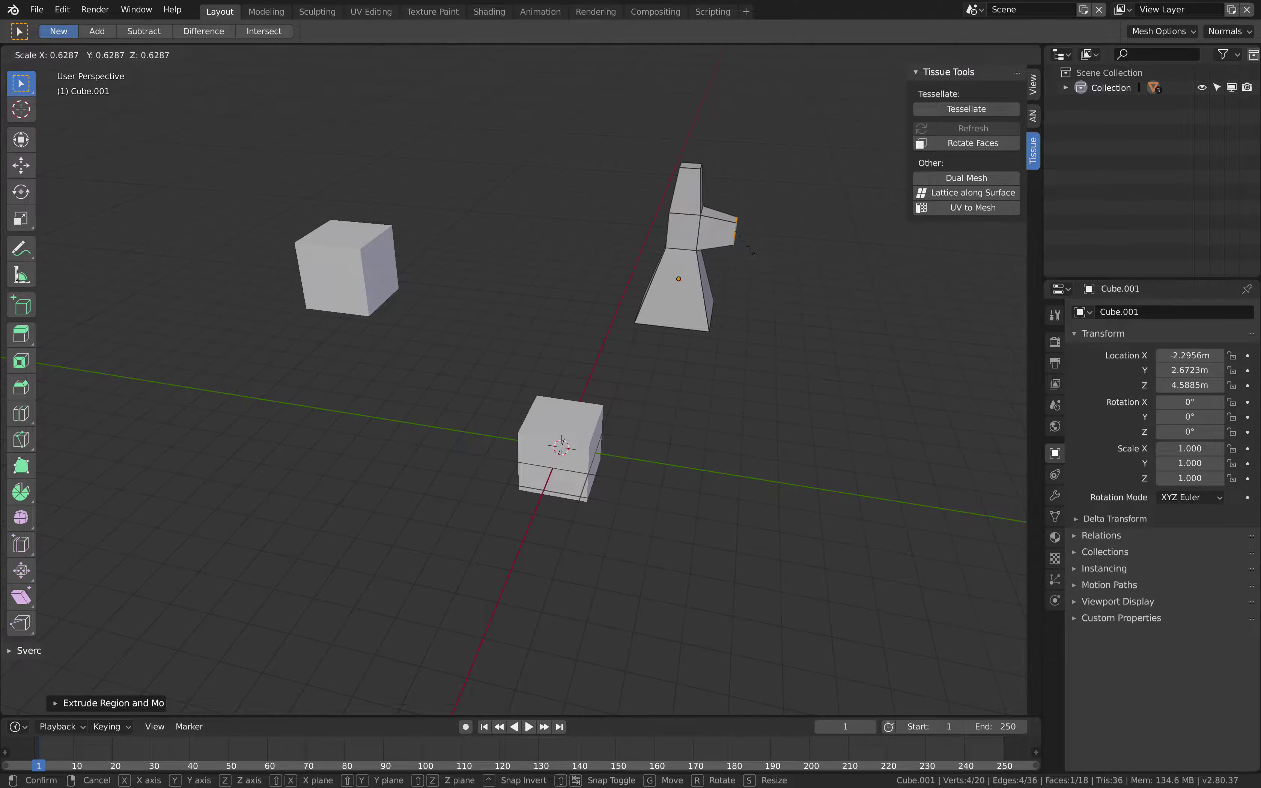
{"action": "left_click", "coordinate": [750, 249]}
Extrude the opposite side face of the middle segment into a matching arm and scale its end down.
{"action": "scroll", "coordinate": [750, 249], "scroll_direction": "left", "scroll_amount": 10}
{"action": "left_click", "coordinate": [686, 245]}
{"action": "key", "text": "e"}
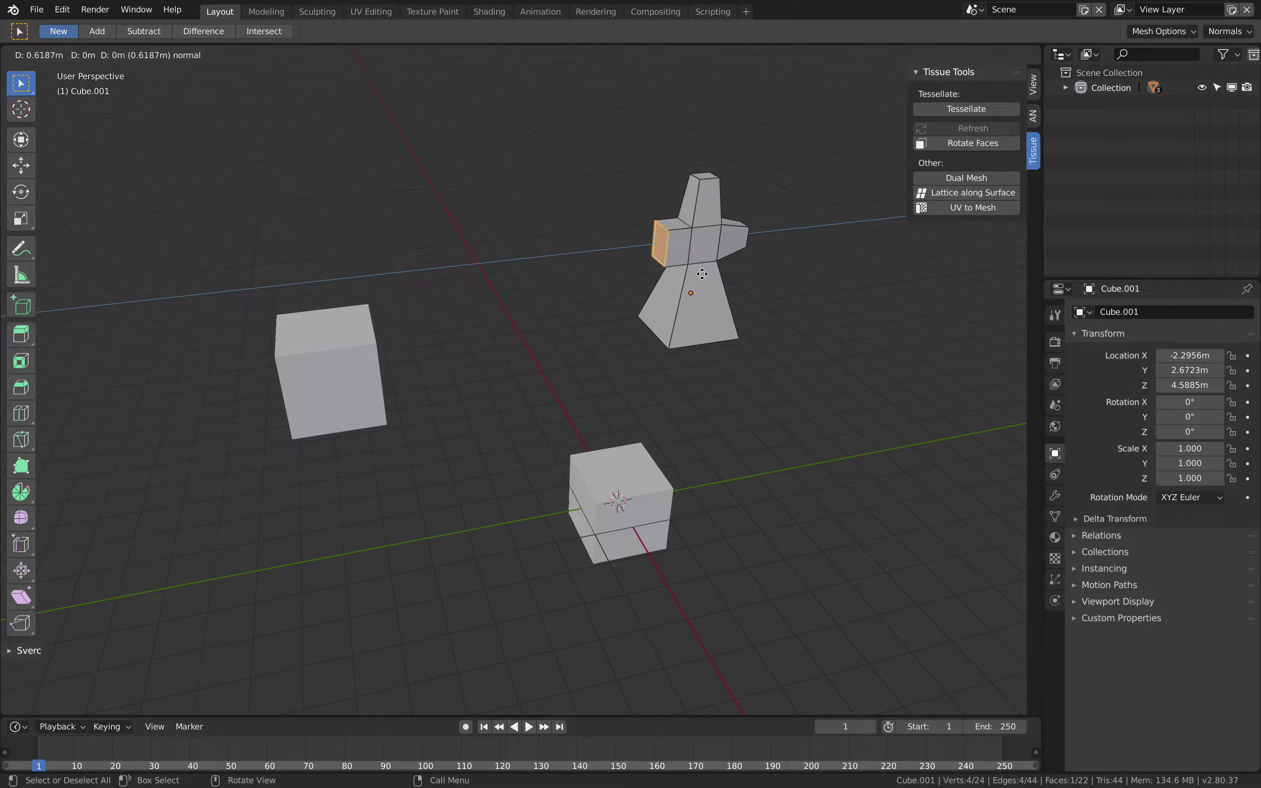
{"action": "left_click", "coordinate": [701, 266]}
{"action": "key", "text": "s"}
{"action": "left_click", "coordinate": [712, 289]}
Lengthen both side arms by extruding each end face a short distance further outward.
{"action": "scroll", "coordinate": [712, 289], "scroll_direction": "up", "scroll_amount": 3}
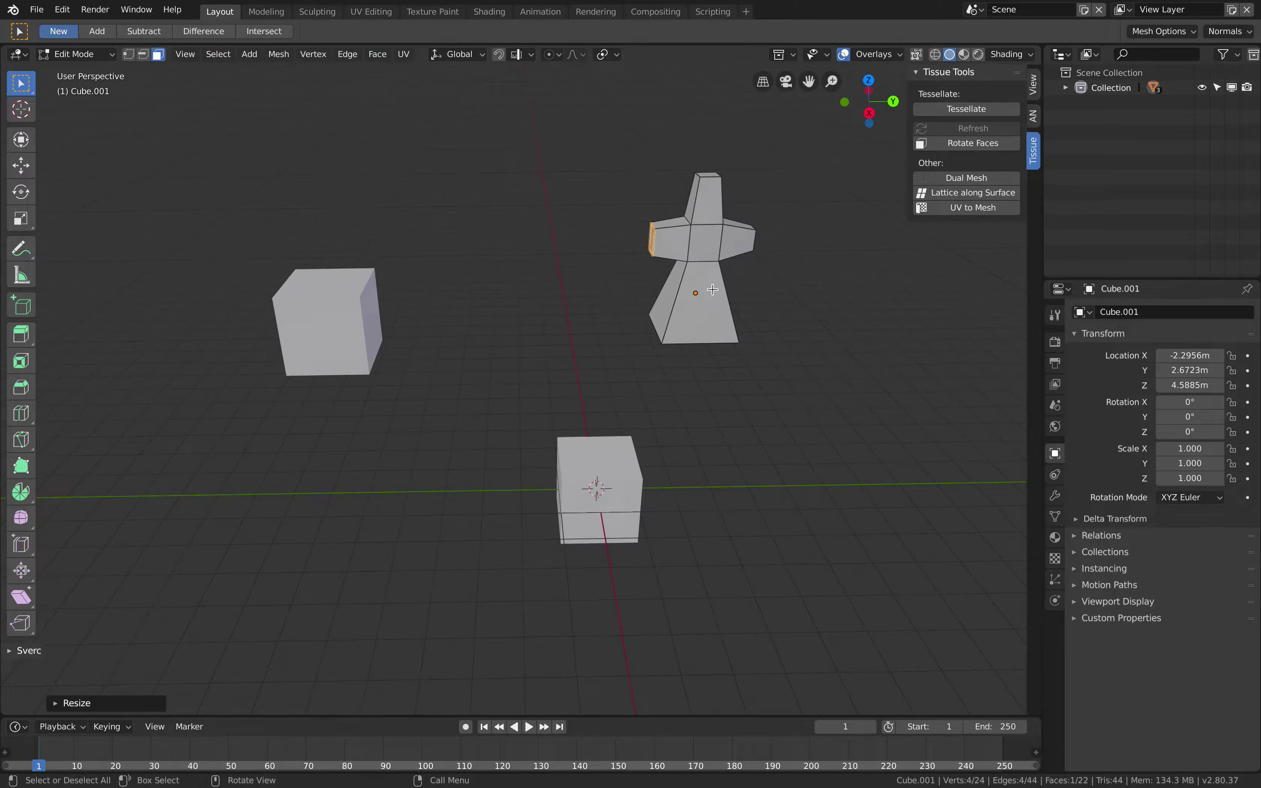
{"action": "key", "text": "e"}
{"action": "left_click", "coordinate": [689, 292]}
{"action": "scroll", "coordinate": [688, 294], "scroll_direction": "left", "scroll_amount": 5}
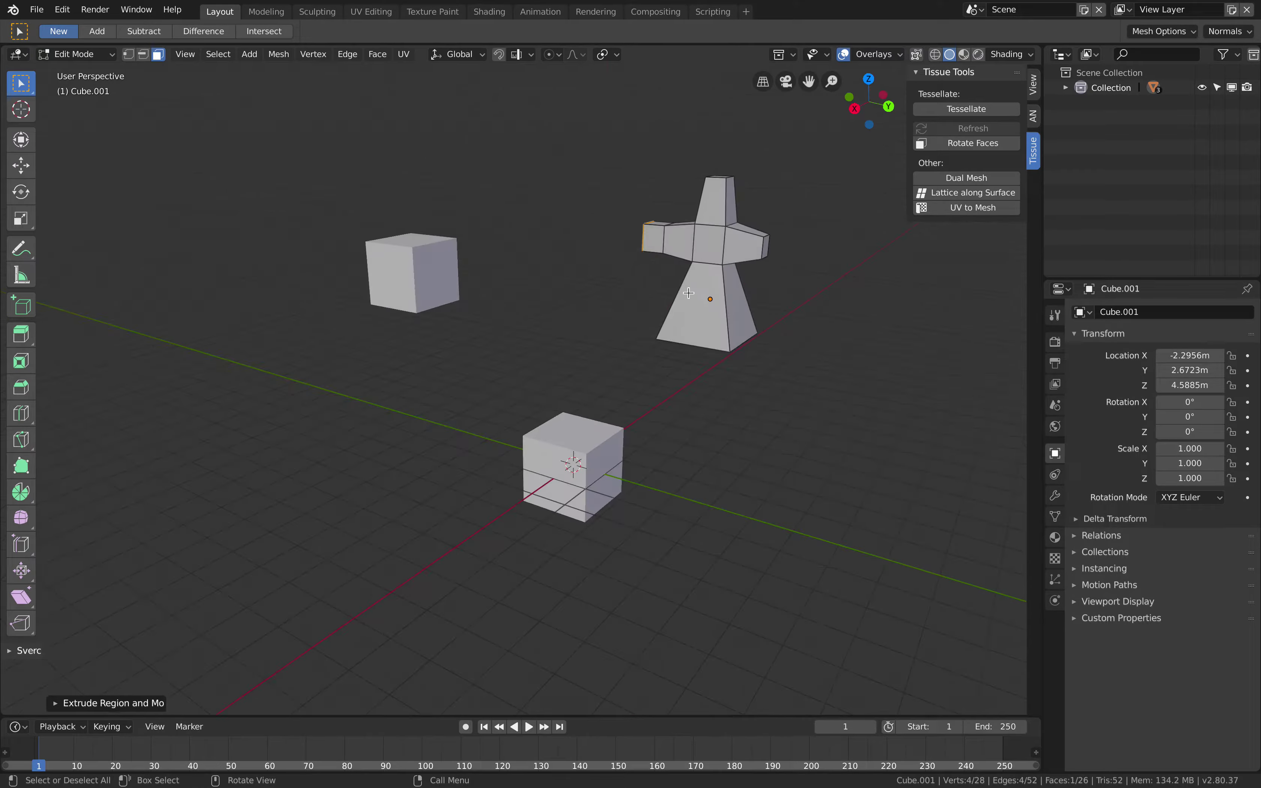
{"action": "left_click", "coordinate": [766, 253]}
{"action": "key", "text": "e"}
{"action": "left_click", "coordinate": [774, 241]}
{"action": "scroll", "coordinate": [774, 241], "scroll_direction": "left", "scroll_amount": 5}
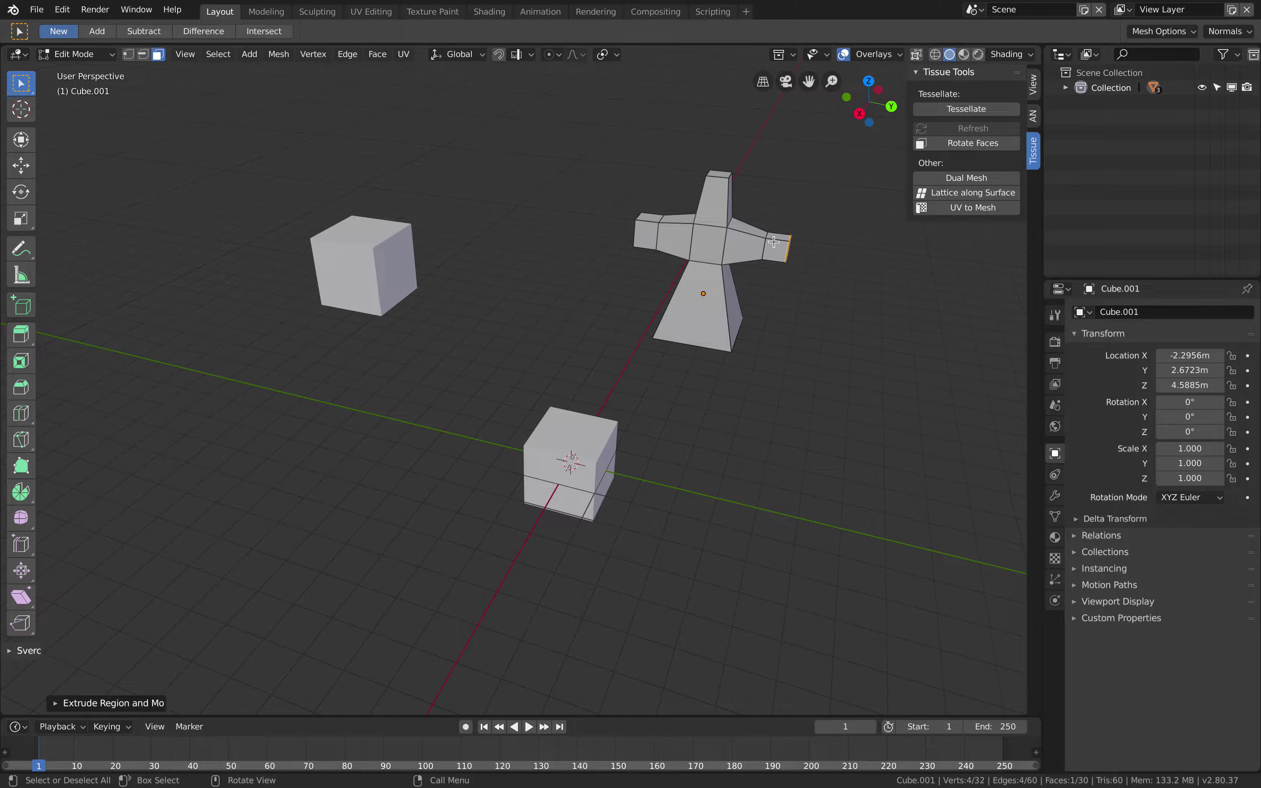
Extrude the top face of the cross-shaped component upward once more, return to Object Mode and save the file.
{"action": "left_click", "coordinate": [721, 175]}
{"action": "key", "text": "e"}
{"action": "left_click", "coordinate": [738, 155]}
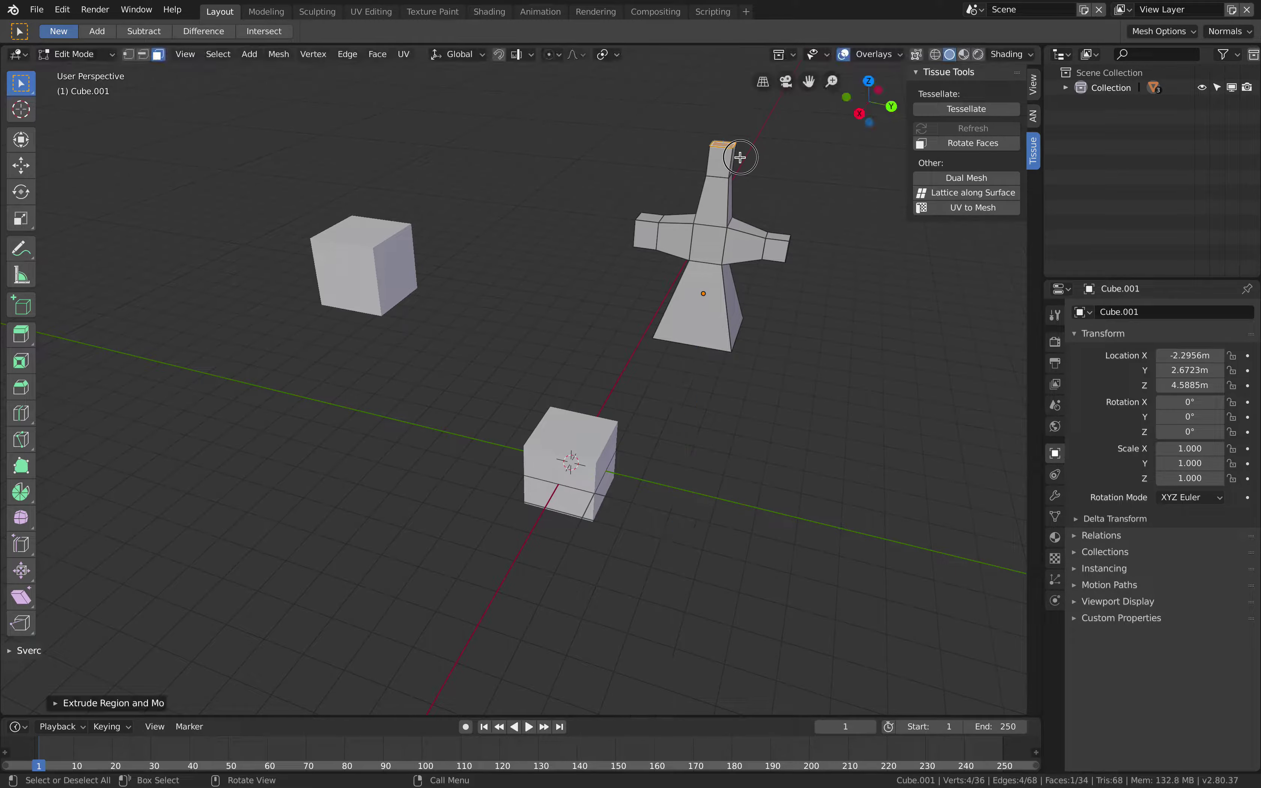
{"action": "key", "text": "ctrl+Tab"}
{"action": "left_click", "coordinate": [600, 252]}
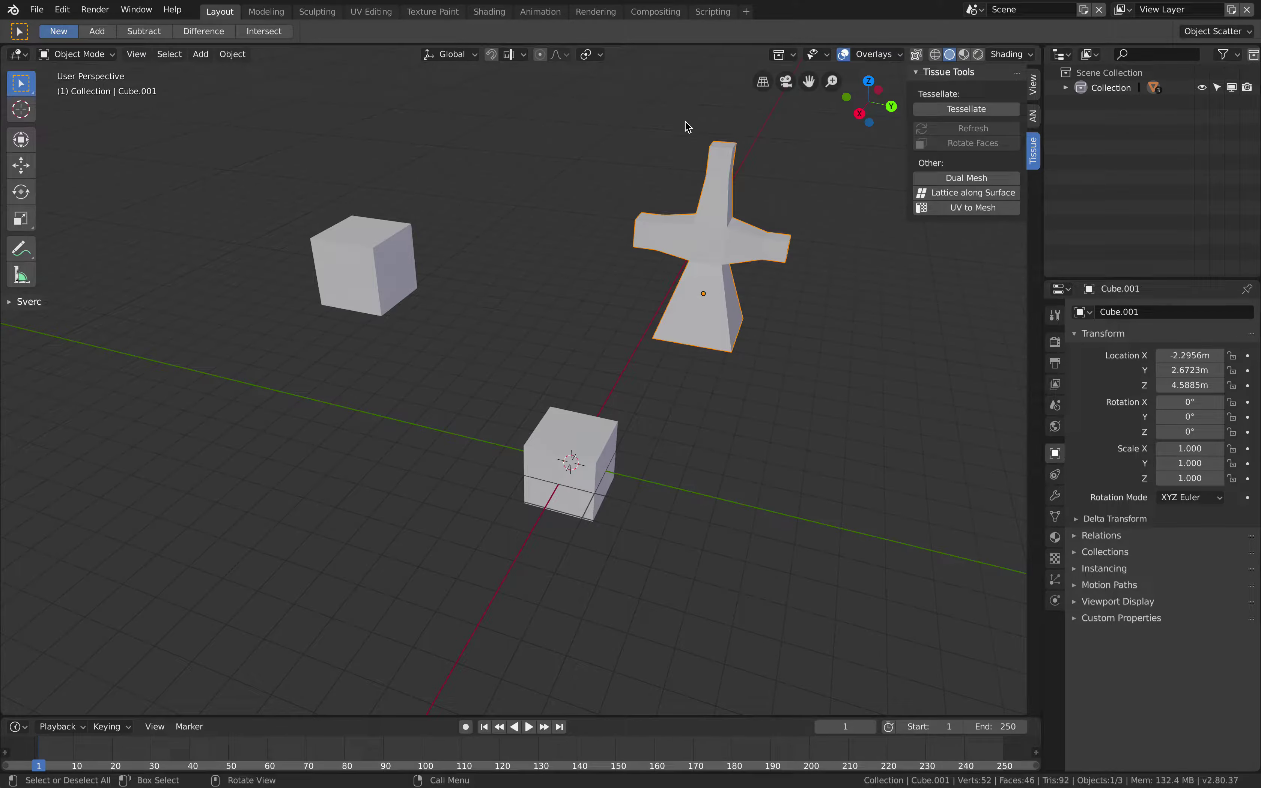
{"action": "key", "text": "ctrl+s"}
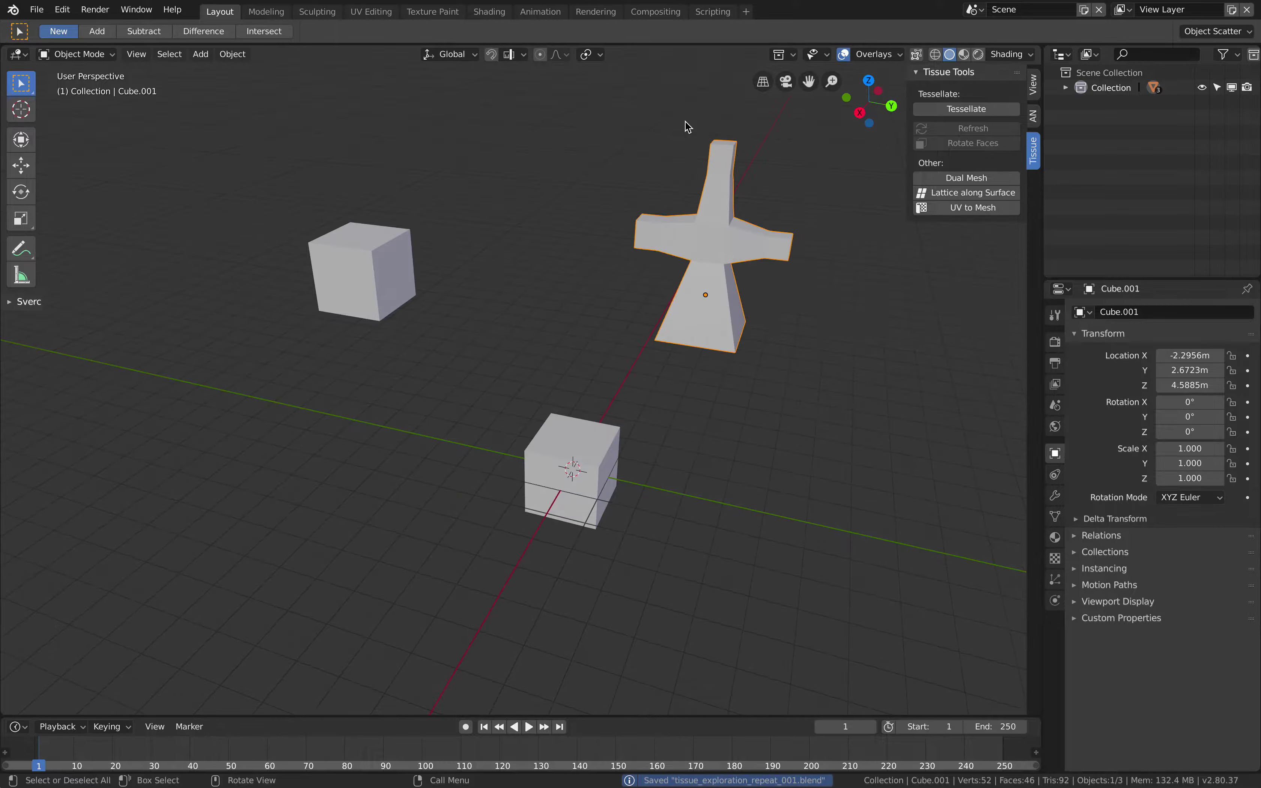
Tessellate the base cube Cube.002 with the cross-shaped component Cube.001 using a Repeat of 1.
{"action": "left_click", "coordinate": [396, 254], "text": "shift"}
{"action": "left_click", "coordinate": [725, 221]}
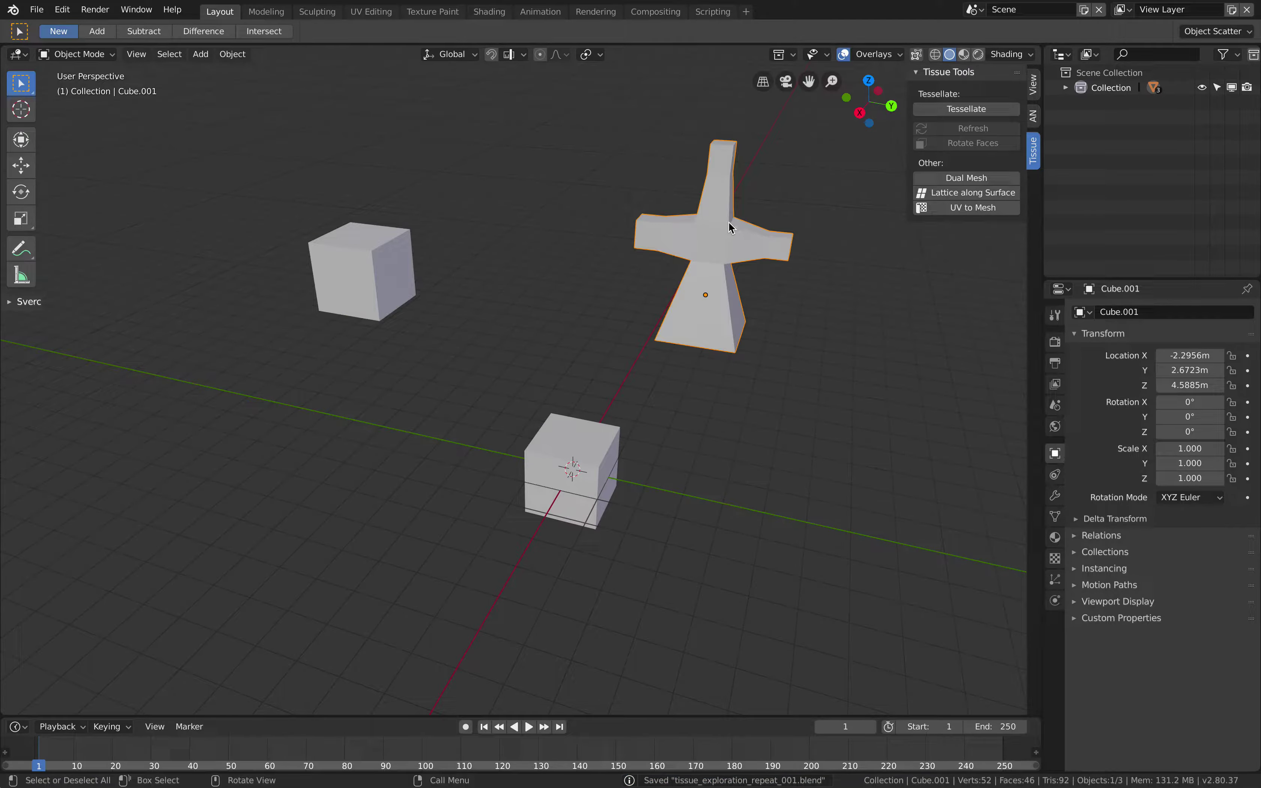
{"action": "left_click", "coordinate": [357, 282], "text": "shift"}
{"action": "middle_click_drag", "start_coordinate": [439, 243], "coordinate": [451, 251]}
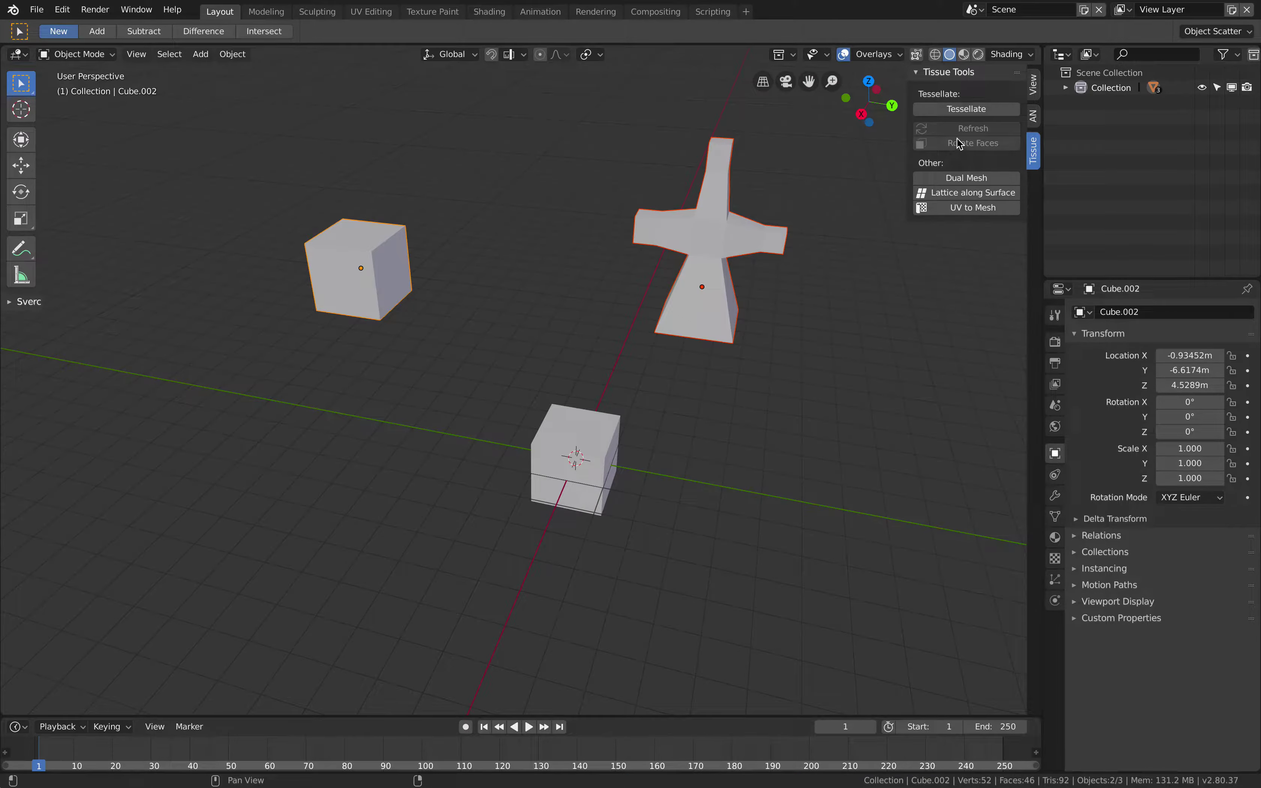
{"action": "left_click", "coordinate": [957, 110]}
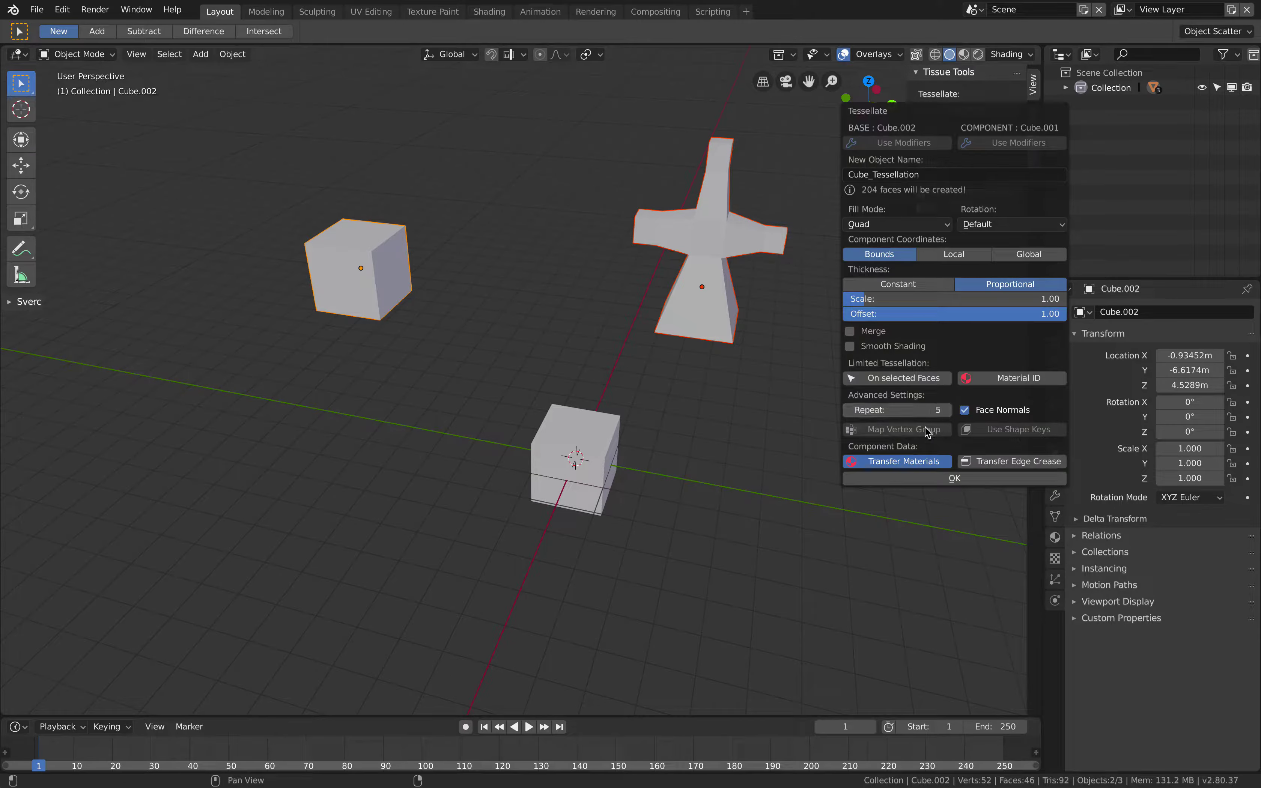
{"action": "left_click", "coordinate": [851, 411]}
{"action": "left_click", "coordinate": [851, 411]}
{"action": "left_click", "coordinate": [851, 411]}
{"action": "left_click", "coordinate": [851, 410]}
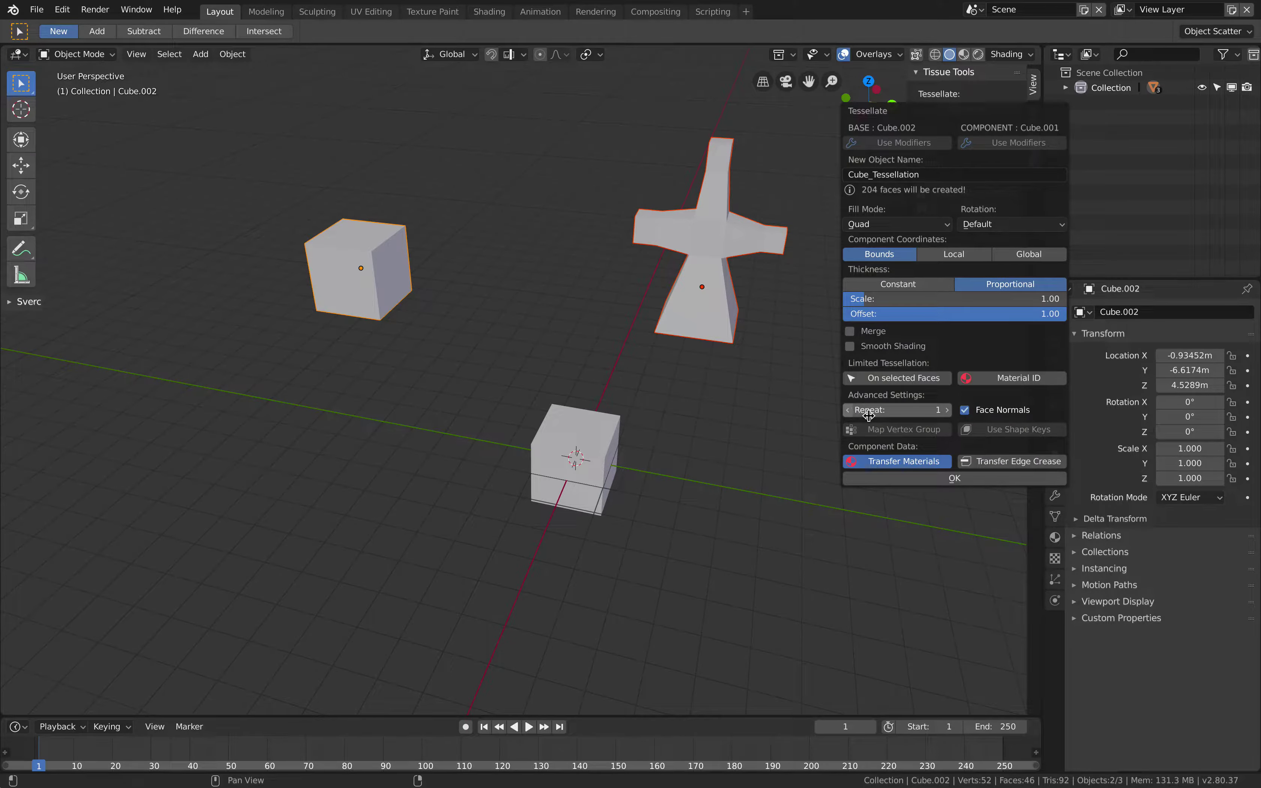
{"action": "left_click", "coordinate": [936, 478]}
{"action": "scroll", "coordinate": [609, 505], "scroll_direction": "down", "scroll_amount": 5}
{"action": "scroll", "coordinate": [609, 505], "scroll_direction": "up", "scroll_amount": 5}
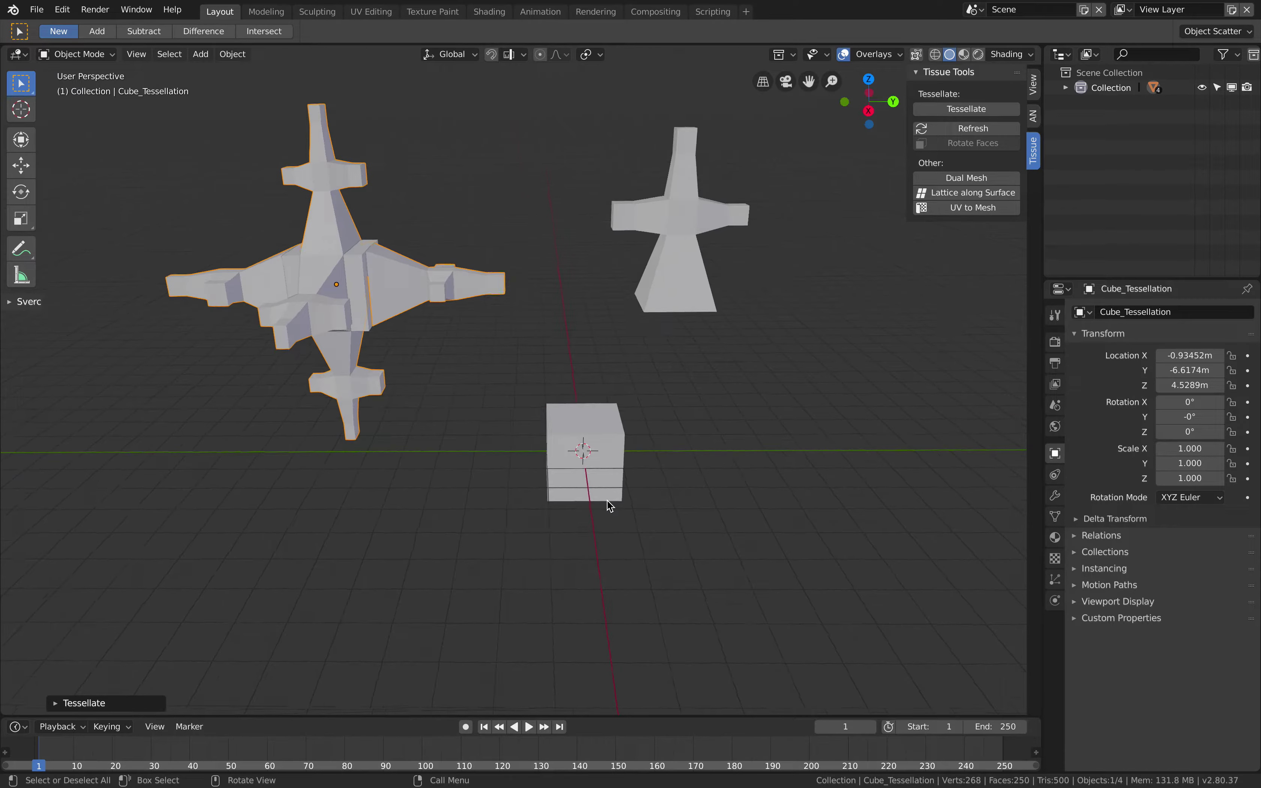
Undo the tessellation, keeping the base cube and the cross-shaped component selected.
{"action": "key", "text": "ctrl+z"}
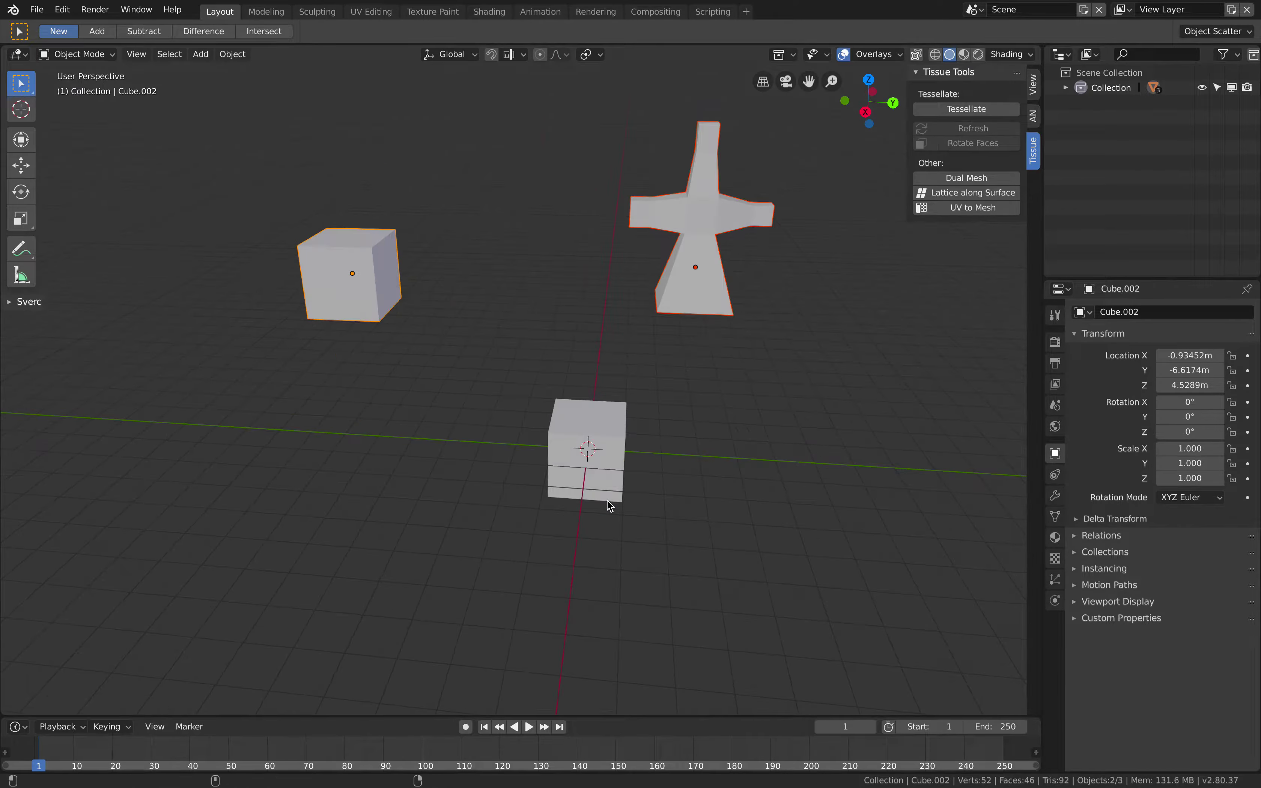
{"action": "left_click", "coordinate": [950, 181]}
{"action": "key", "text": "ctrl+z"}
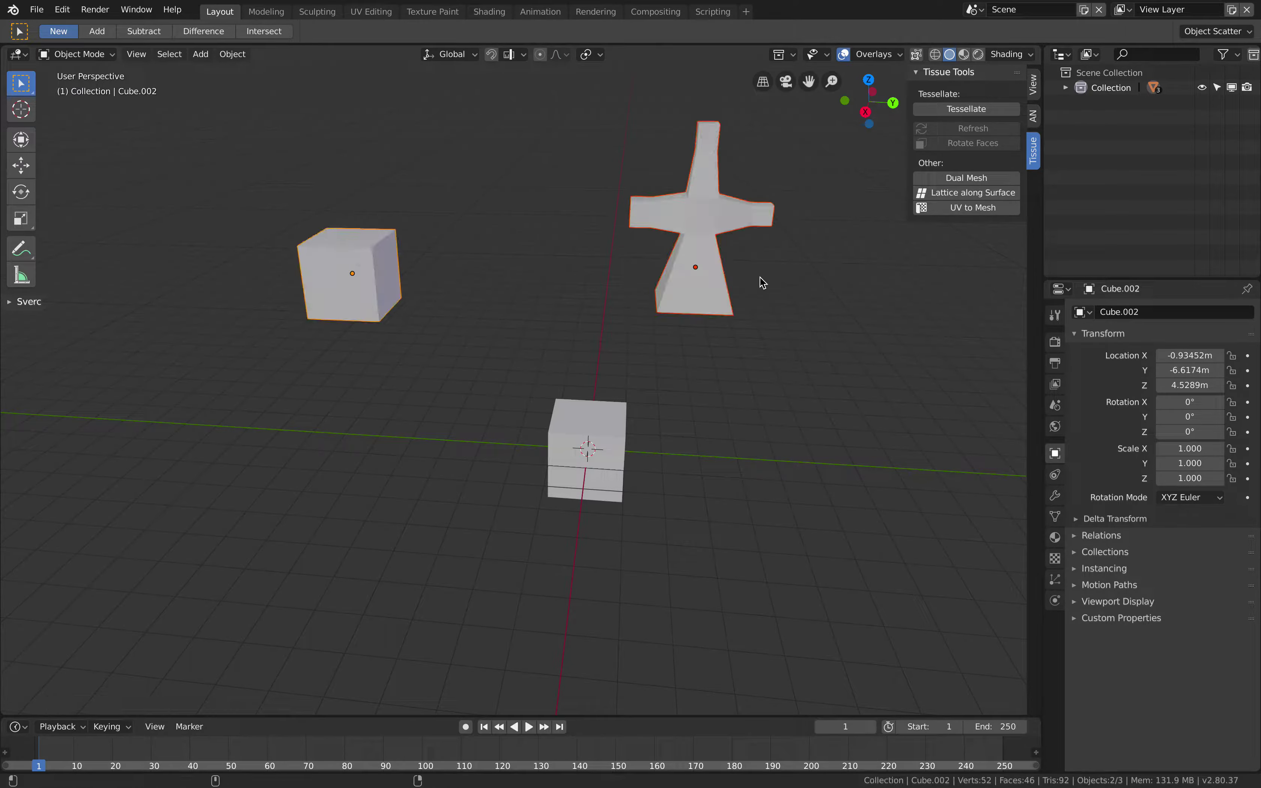
Tessellate the cube with the component again with Merge enabled, inspect the mesh from several sides, and undo it.
{"action": "left_click", "coordinate": [935, 110]}
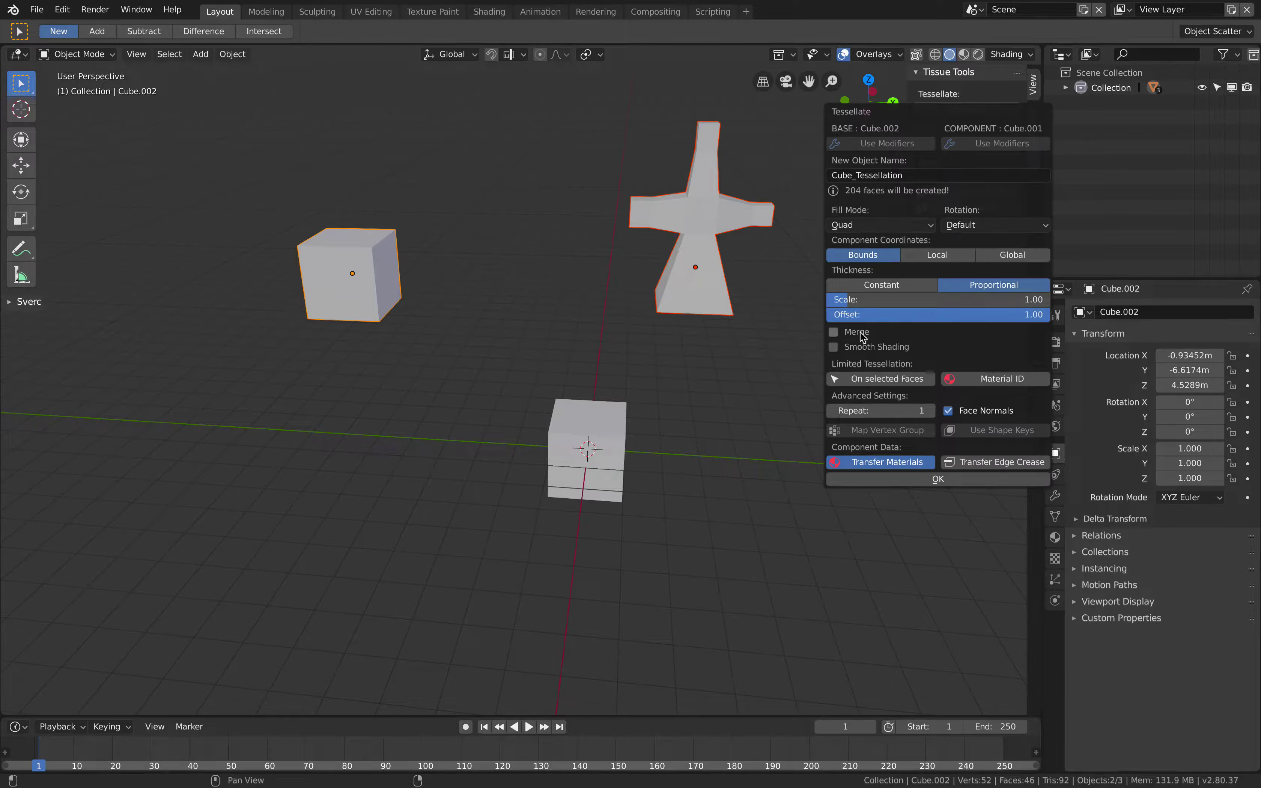
{"action": "left_click", "coordinate": [834, 332]}
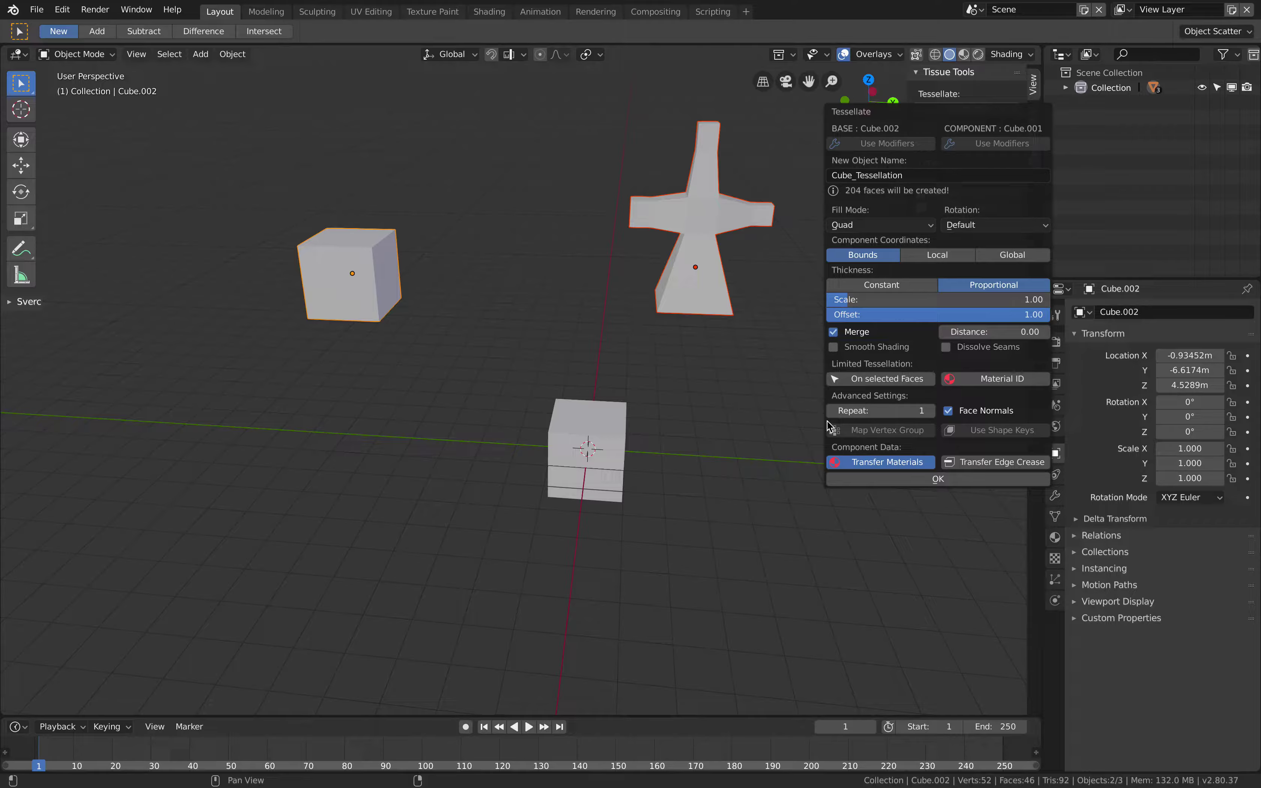
{"action": "left_click", "coordinate": [881, 479]}
{"action": "mouse_move", "coordinate": [602, 427]}
{"action": "middle_mouse_down"}
{"action": "mouse_move", "coordinate": [630, 431]}
{"action": "mouse_move", "coordinate": [605, 432]}
{"action": "mouse_move", "coordinate": [604, 448]}
{"action": "mouse_move", "coordinate": [587, 425]}
{"action": "middle_mouse_up"}
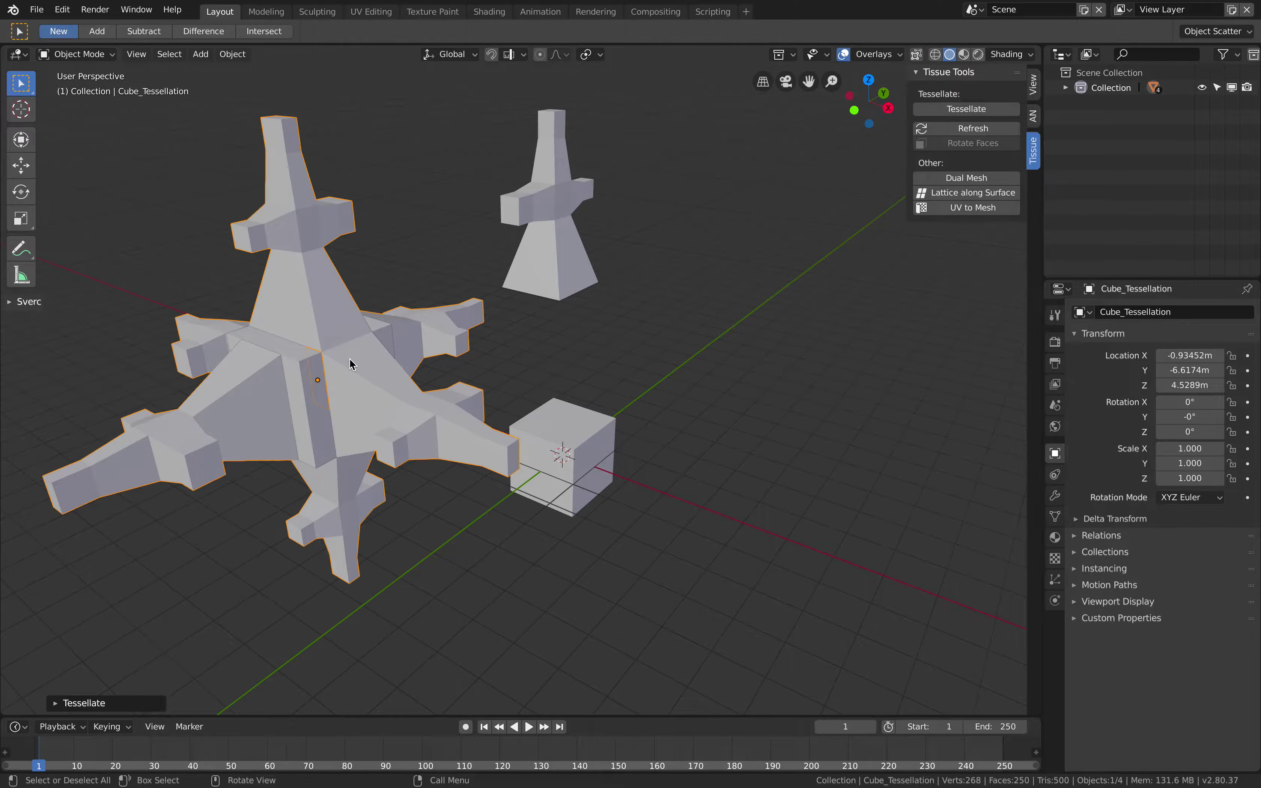
{"action": "middle_click_drag", "start_coordinate": [351, 363], "coordinate": [350, 363]}
{"action": "middle_click_drag", "start_coordinate": [753, 285], "coordinate": [994, 123]}
{"action": "key", "text": "ctrl+z"}
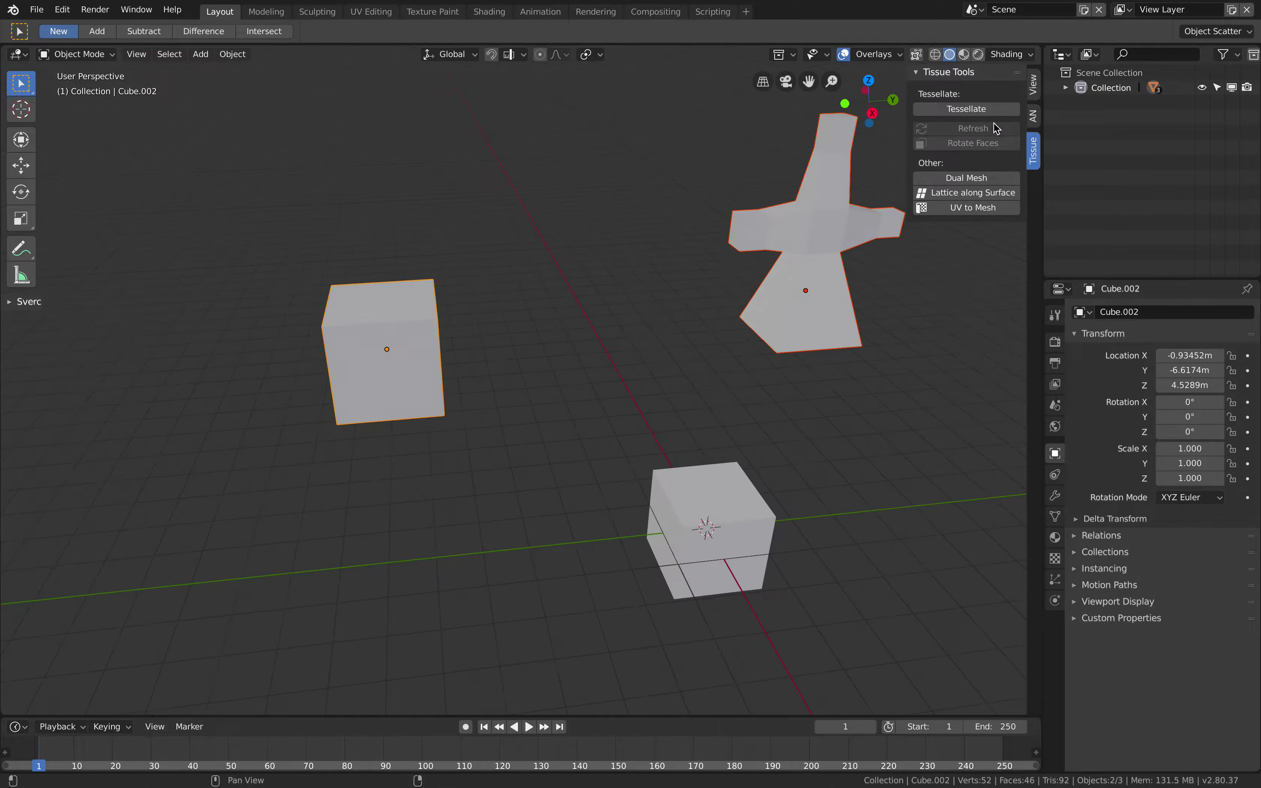
Tessellate the cube with the cross-shaped component using Local component coordinates and tessellation limited to selected faces.
{"action": "left_click", "coordinate": [955, 115]}
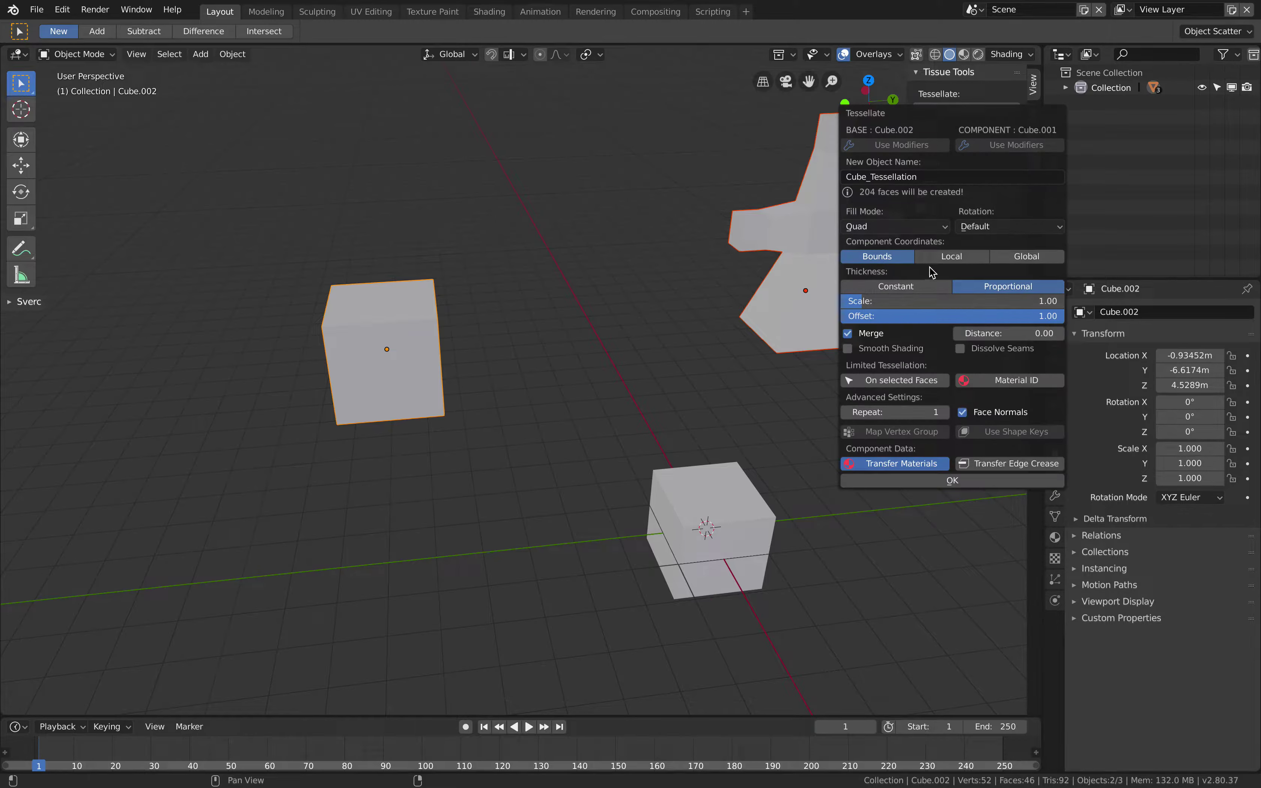
{"action": "left_click", "coordinate": [954, 256]}
{"action": "left_click", "coordinate": [881, 256]}
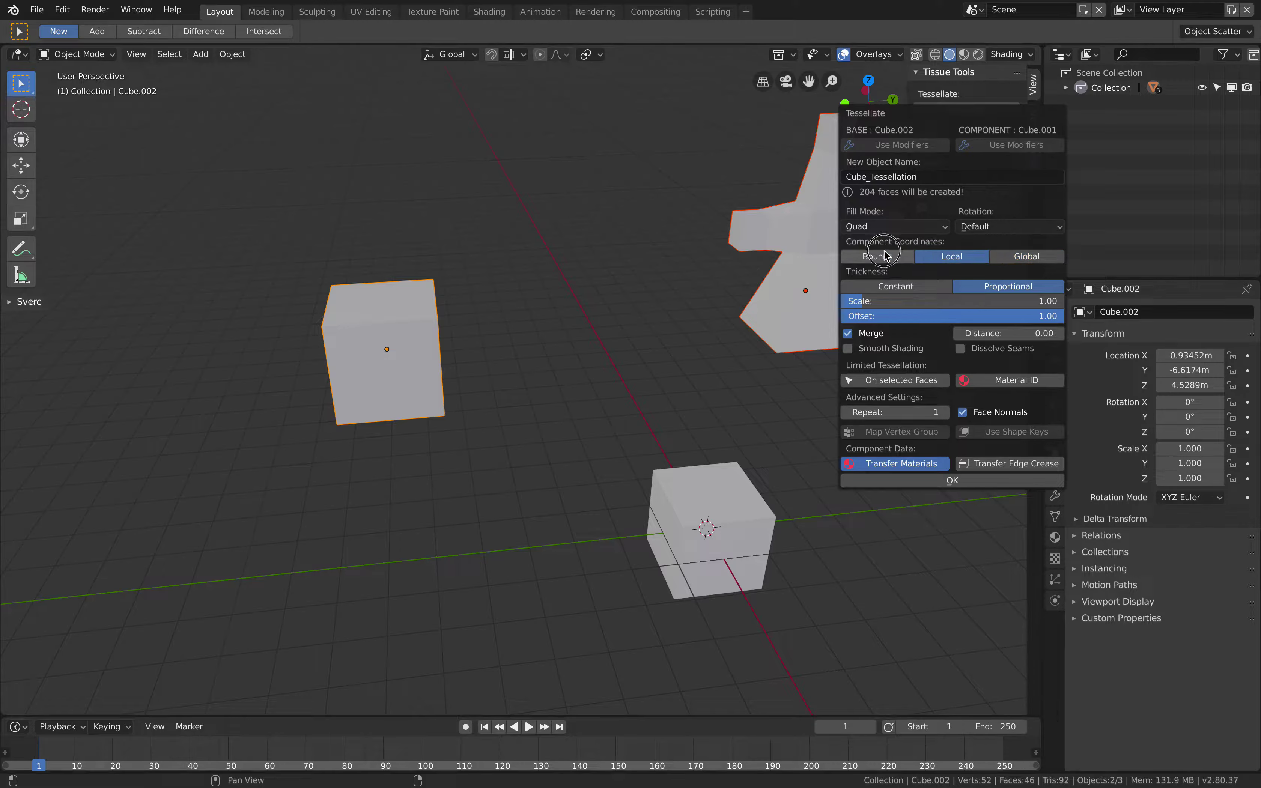
{"action": "left_click", "coordinate": [954, 256]}
{"action": "left_click", "coordinate": [968, 259]}
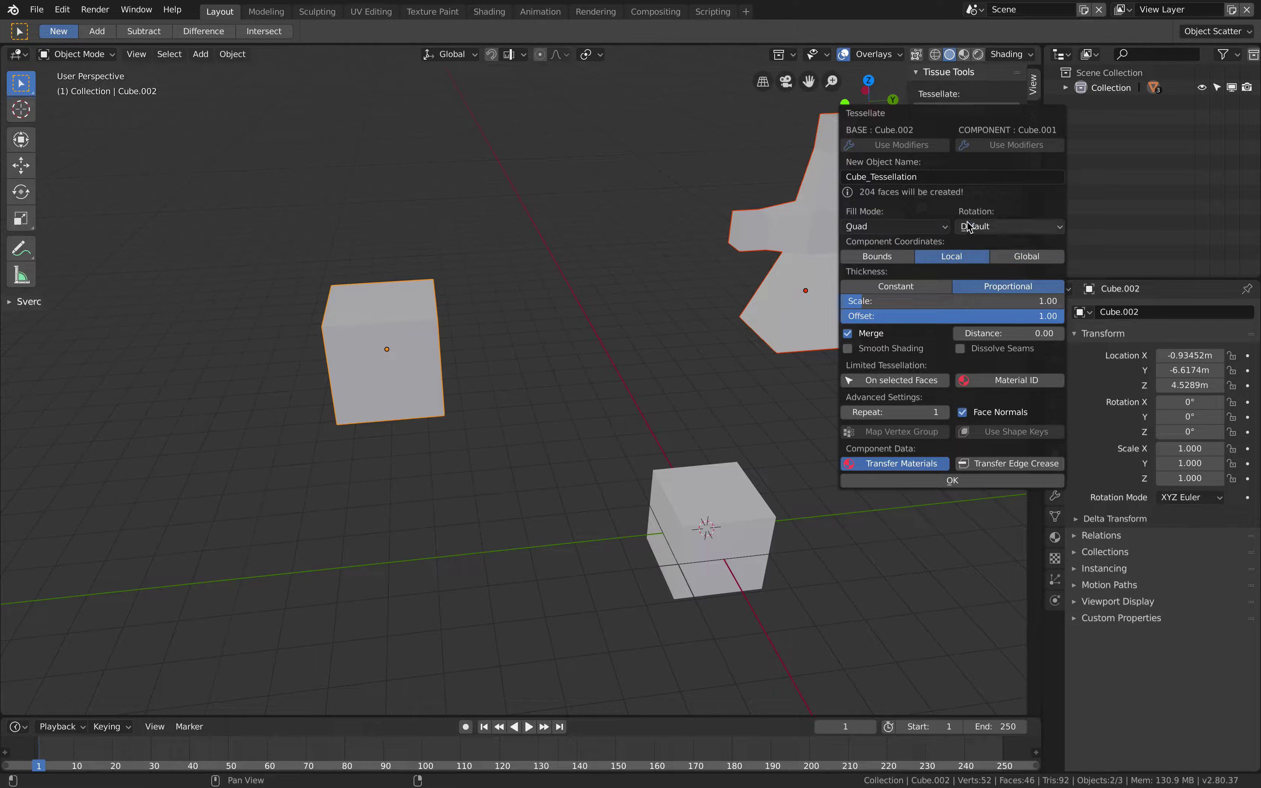
{"action": "left_click", "coordinate": [982, 228]}
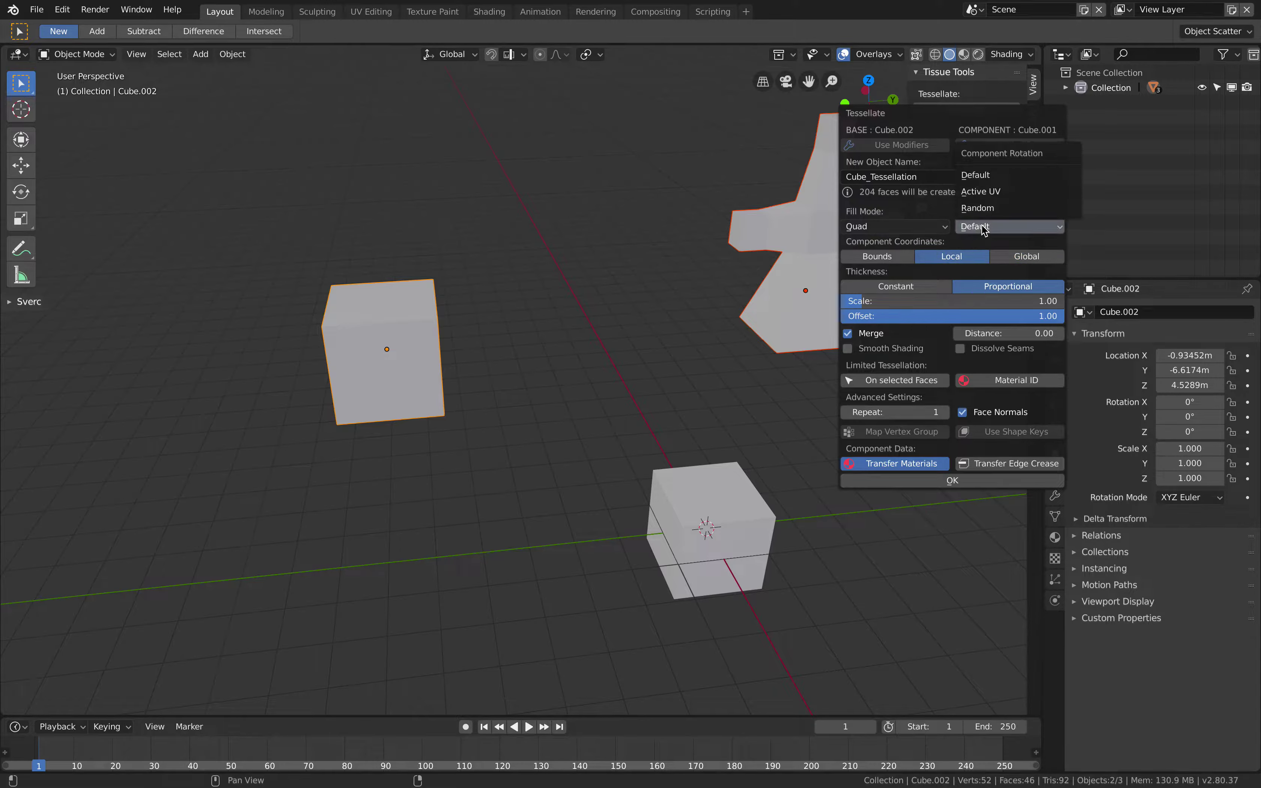
{"action": "left_click", "coordinate": [983, 230]}
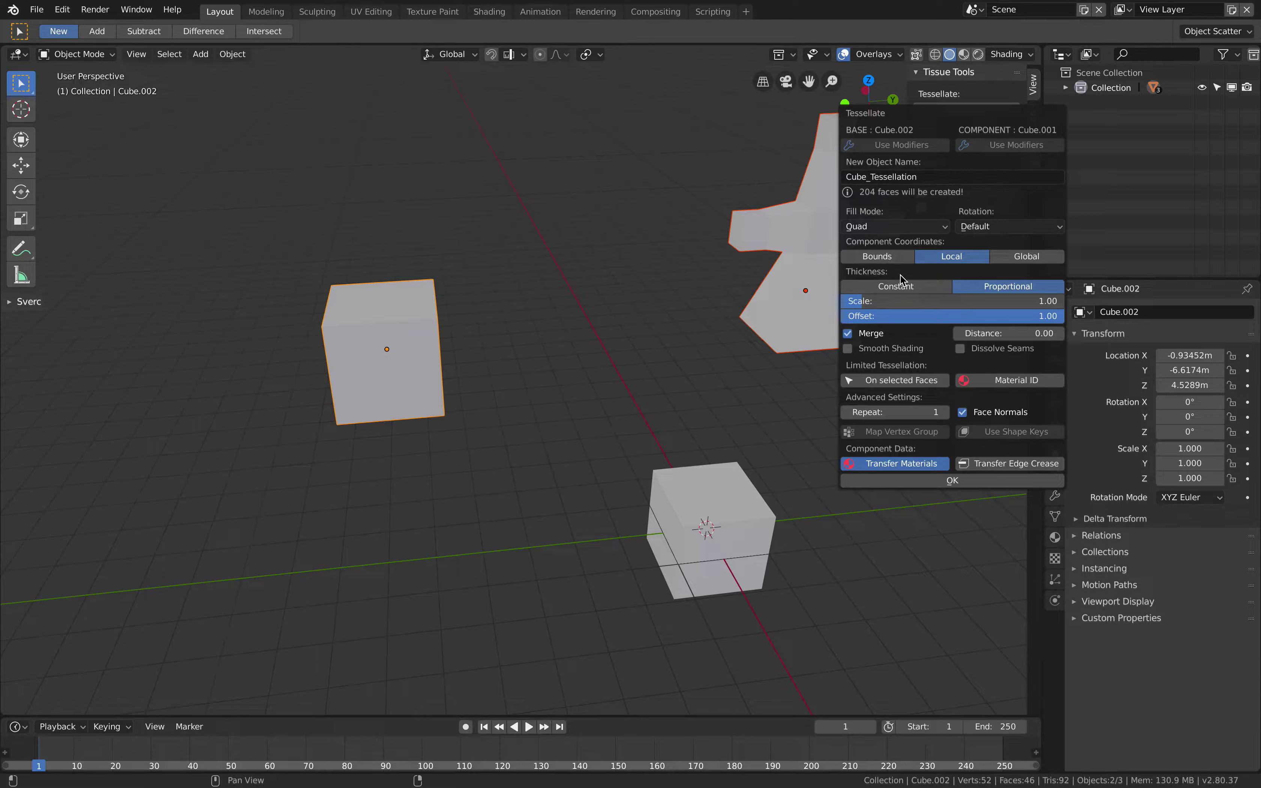
{"action": "left_click", "coordinate": [913, 382]}
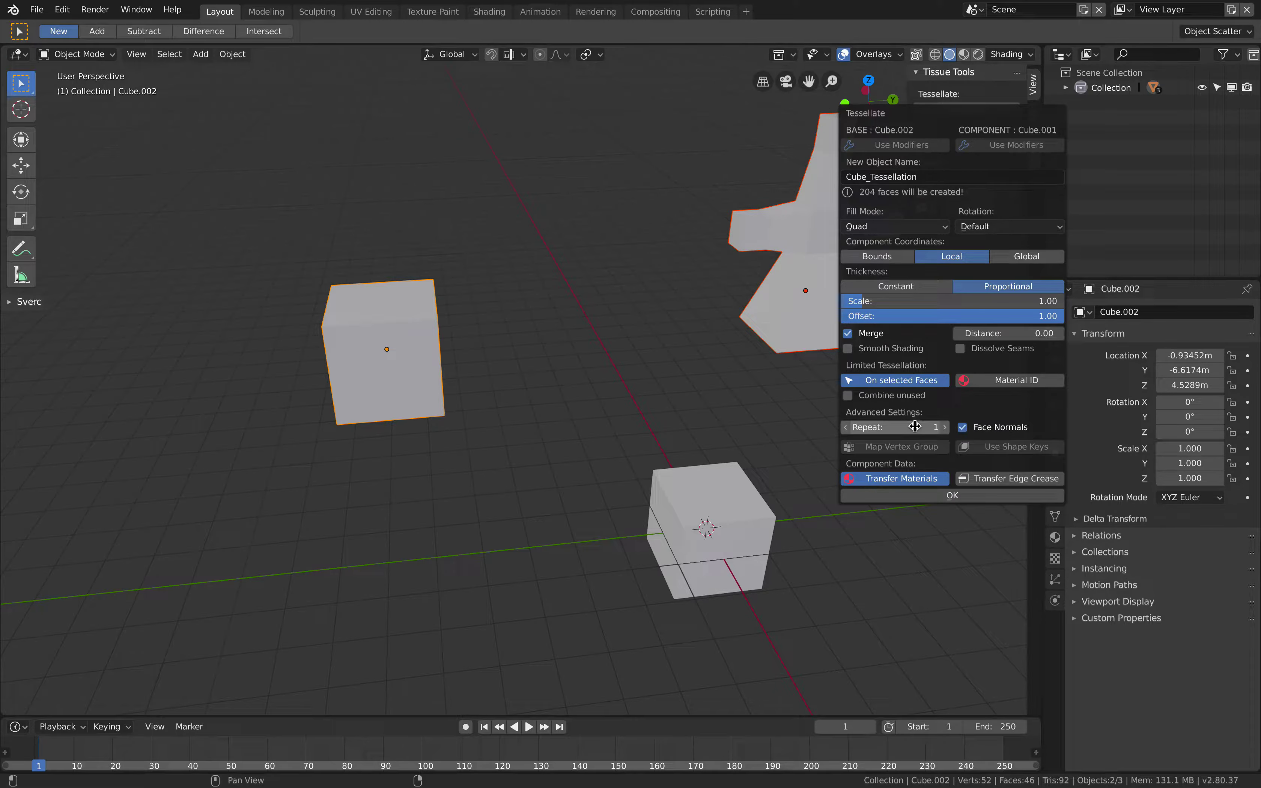
{"action": "left_click", "coordinate": [933, 495]}
{"action": "scroll", "coordinate": [728, 428], "scroll_direction": "up", "scroll_amount": 4}
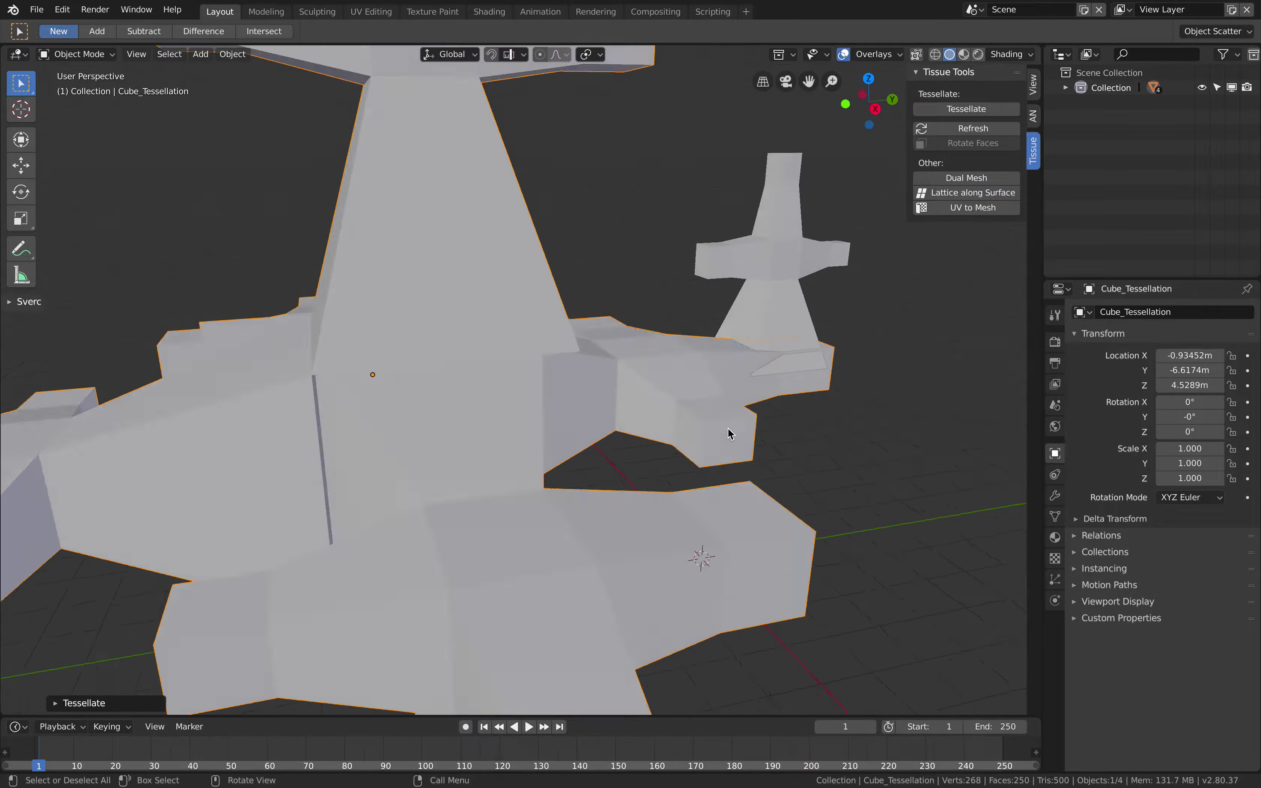
Inspect the Local-coordinates tessellation from several sides and undo it.
{"action": "scroll", "coordinate": [728, 433], "scroll_direction": "down", "scroll_amount": 6}
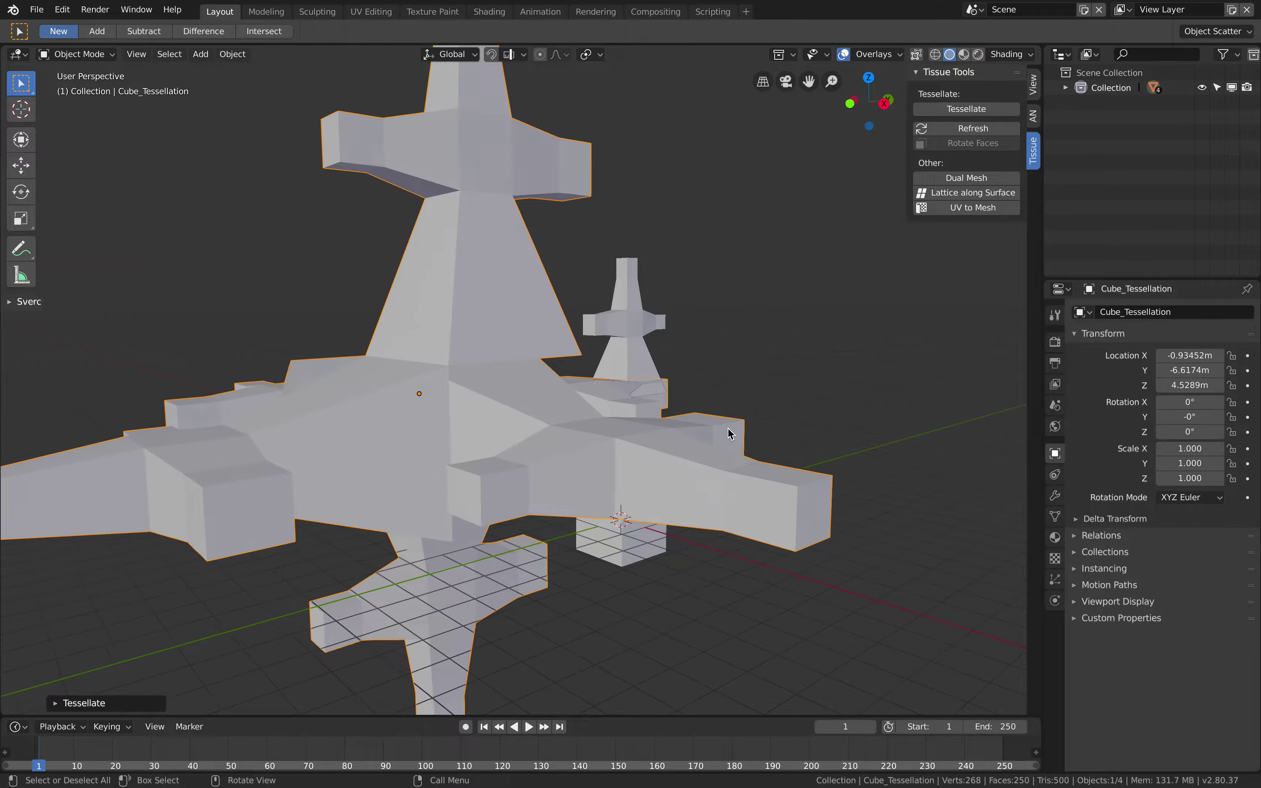
{"action": "scroll", "coordinate": [728, 428], "scroll_direction": "right", "scroll_amount": 8}
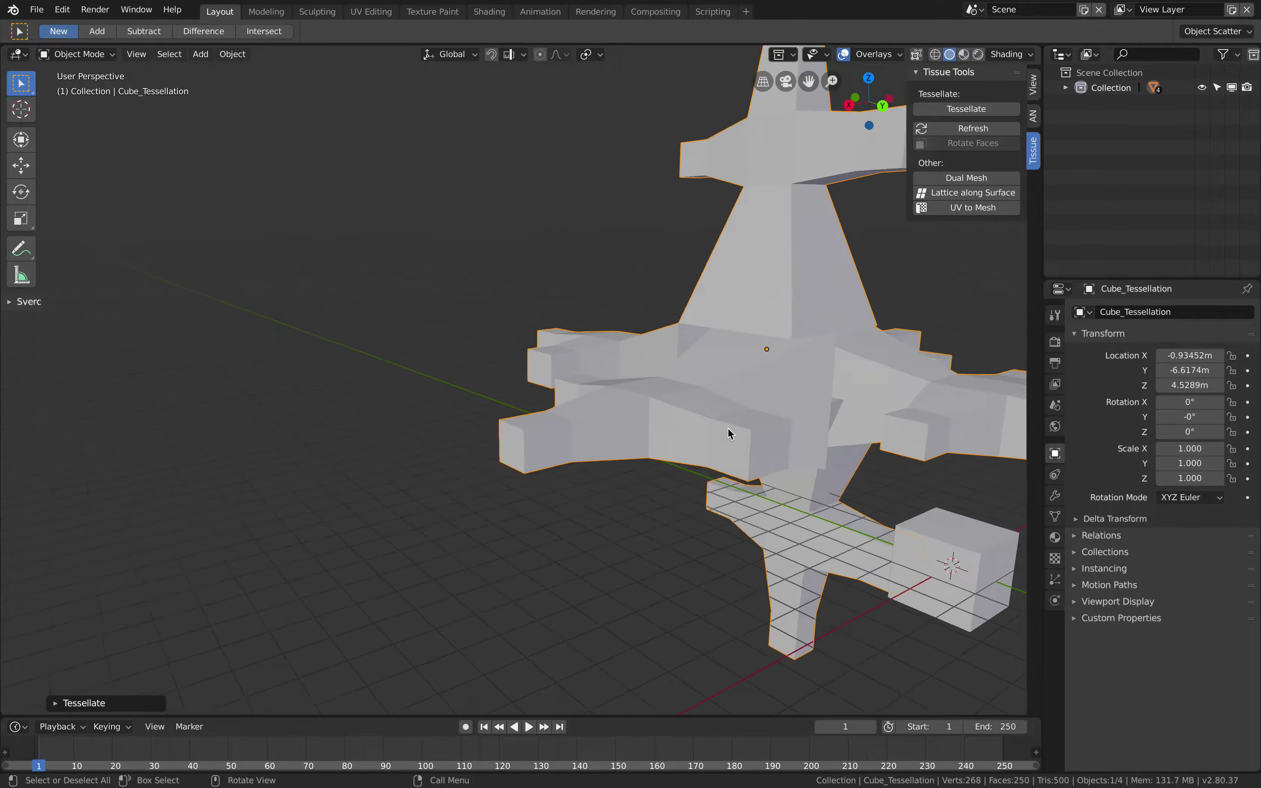
{"action": "scroll", "coordinate": [728, 428], "scroll_direction": "left", "scroll_amount": 4}
{"action": "key", "text": "ctrl+z"}
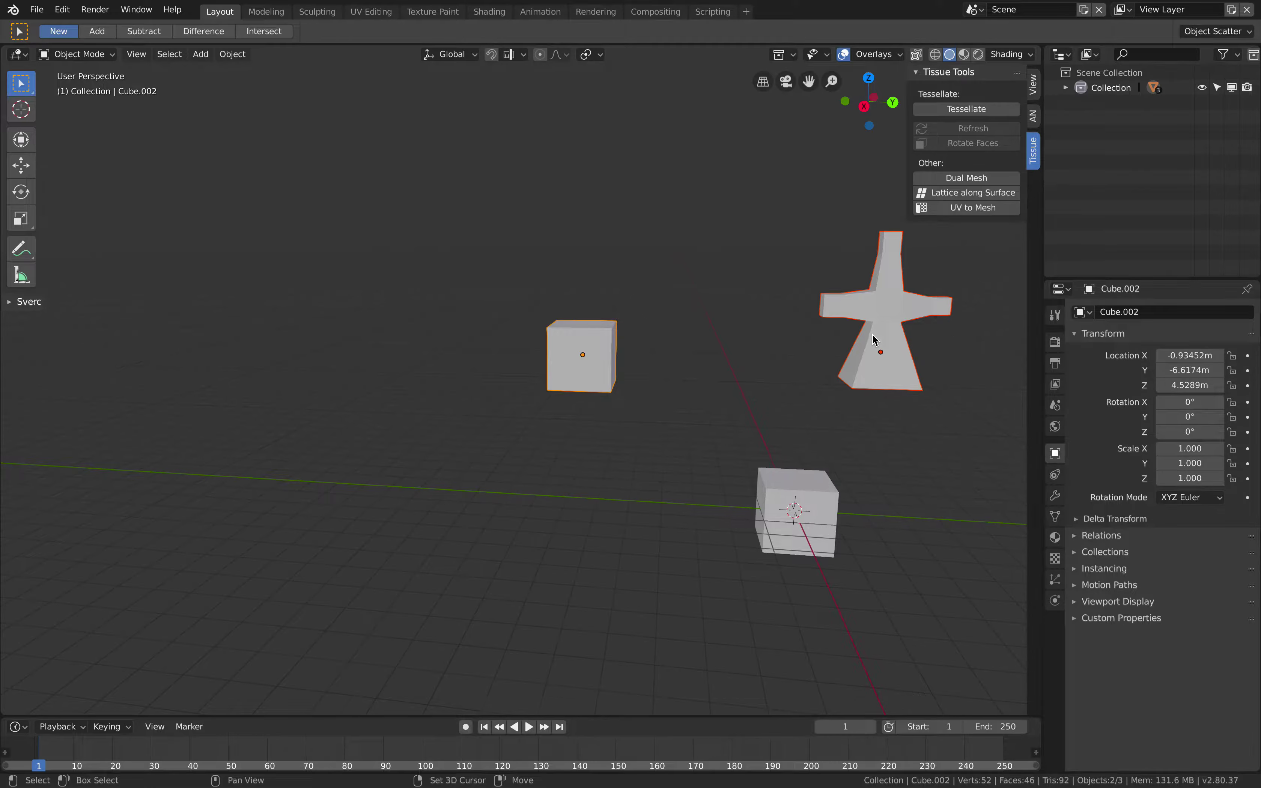
In the cross-shaped component's mesh, add the top end face and the opposite arm's end face to the face selection, and return to Object Mode.
{"action": "scroll", "coordinate": [872, 334], "scroll_direction": "right", "scroll_amount": 5}
{"action": "scroll", "coordinate": [874, 340], "scroll_direction": "right", "scroll_amount": 5}
{"action": "scroll", "coordinate": [754, 338], "scroll_direction": "up", "scroll_amount": 2}
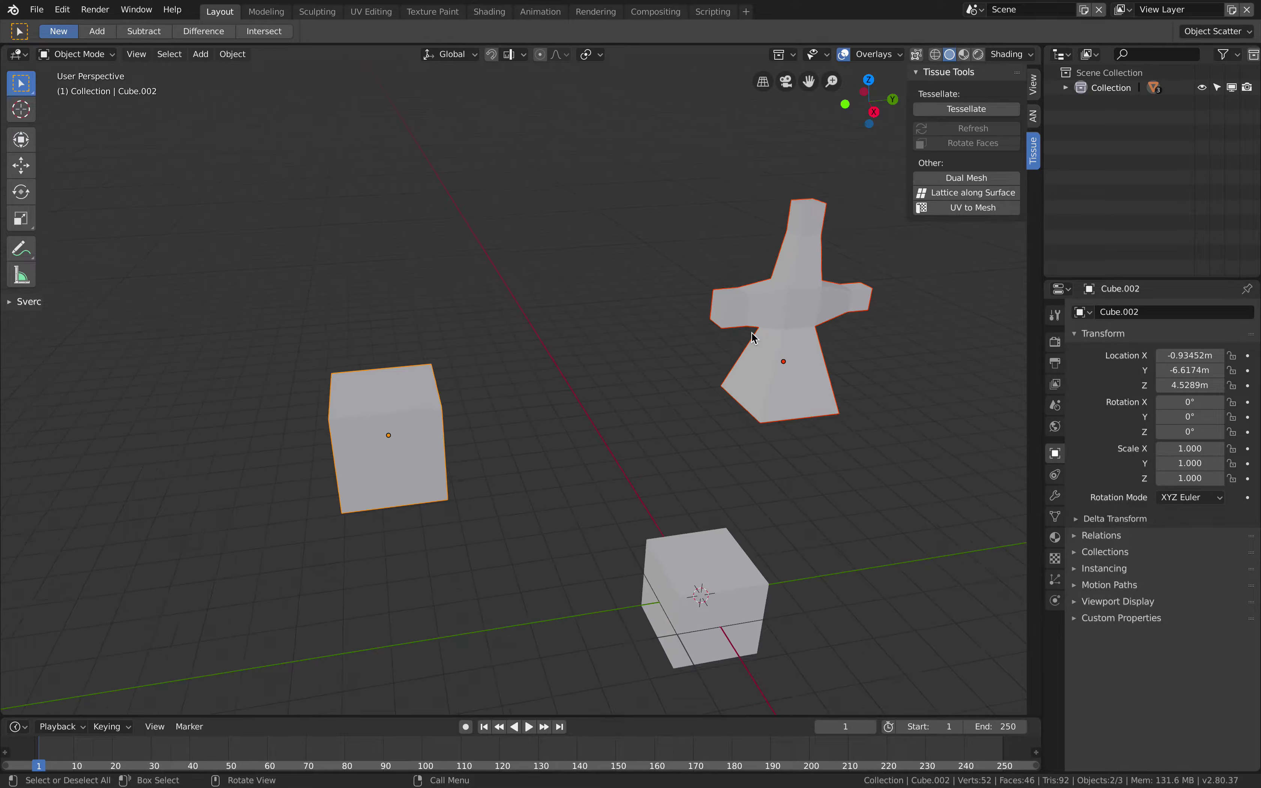
{"action": "left_click", "coordinate": [783, 335]}
{"action": "key", "text": "ctrl+Tab"}
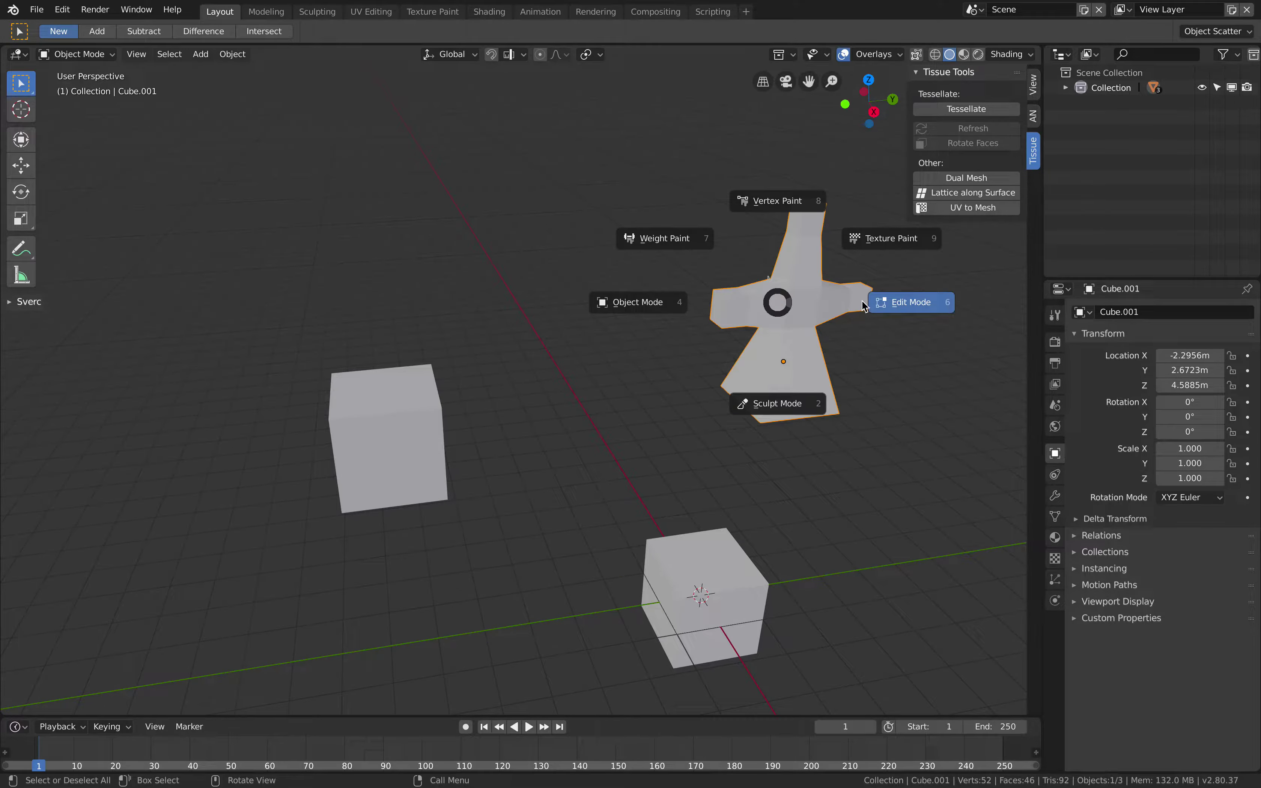
{"action": "left_click", "coordinate": [780, 306]}
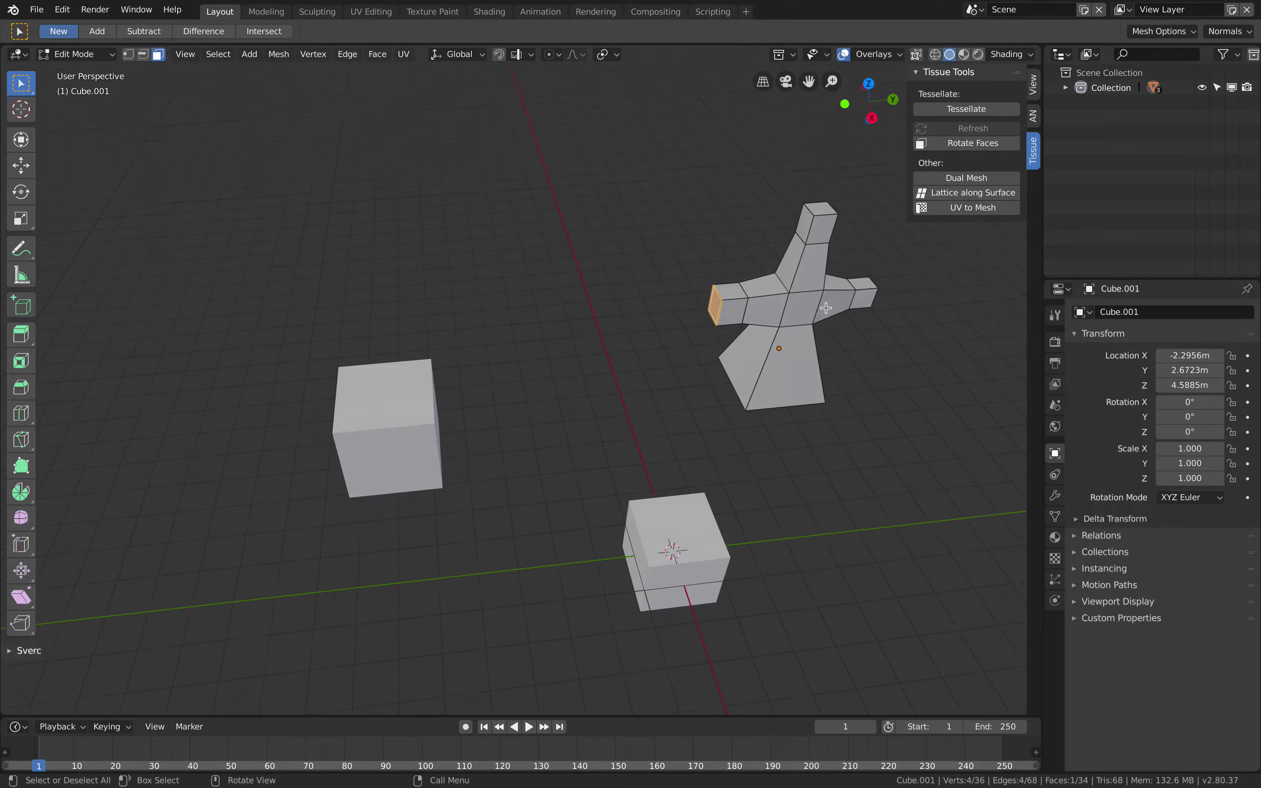
{"action": "left_click", "coordinate": [817, 211], "text": "shift"}
{"action": "middle_click_drag", "start_coordinate": [851, 240], "coordinate": [813, 323]}
{"action": "left_click", "coordinate": [892, 294], "text": "shift"}
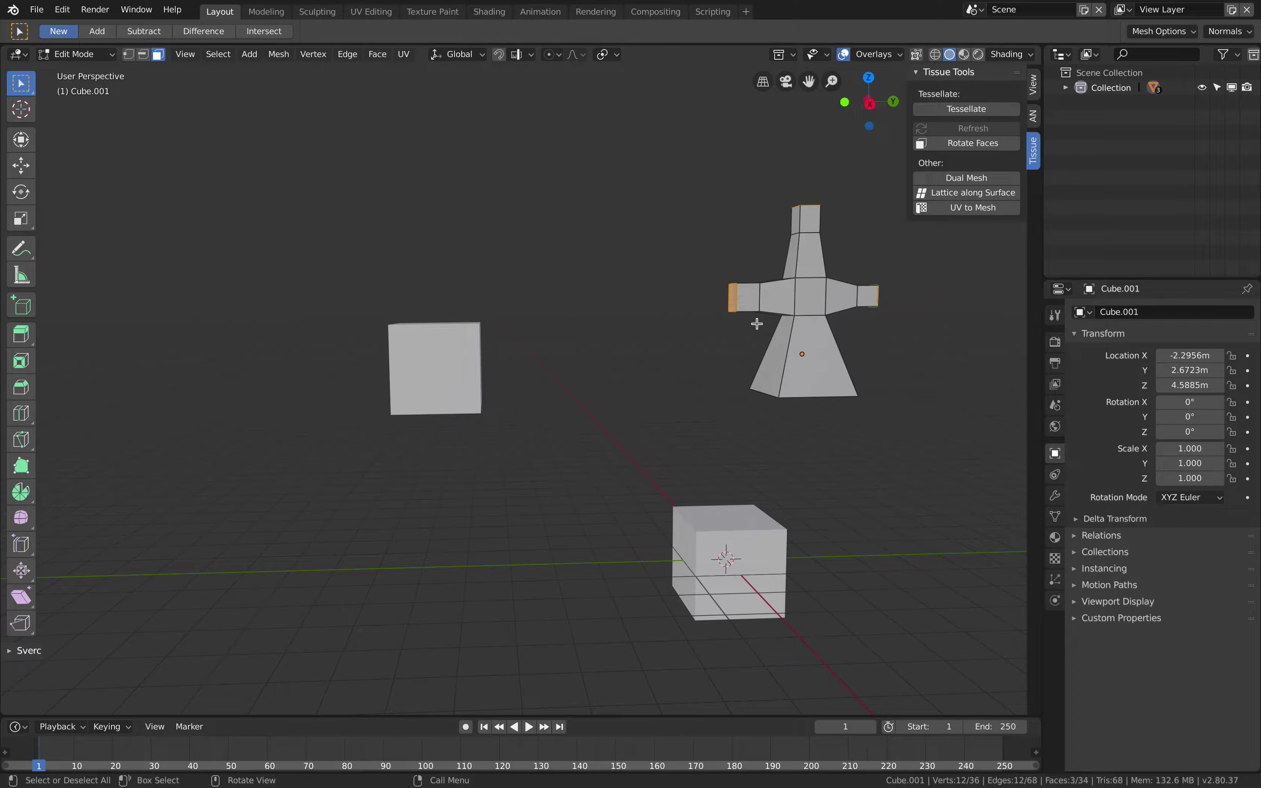
{"action": "key", "text": "Tab"}
Check the base cube's mesh in Edit Mode and return to Object Mode.
{"action": "left_click", "coordinate": [462, 361]}
{"action": "key", "text": "ctrl+Tab"}
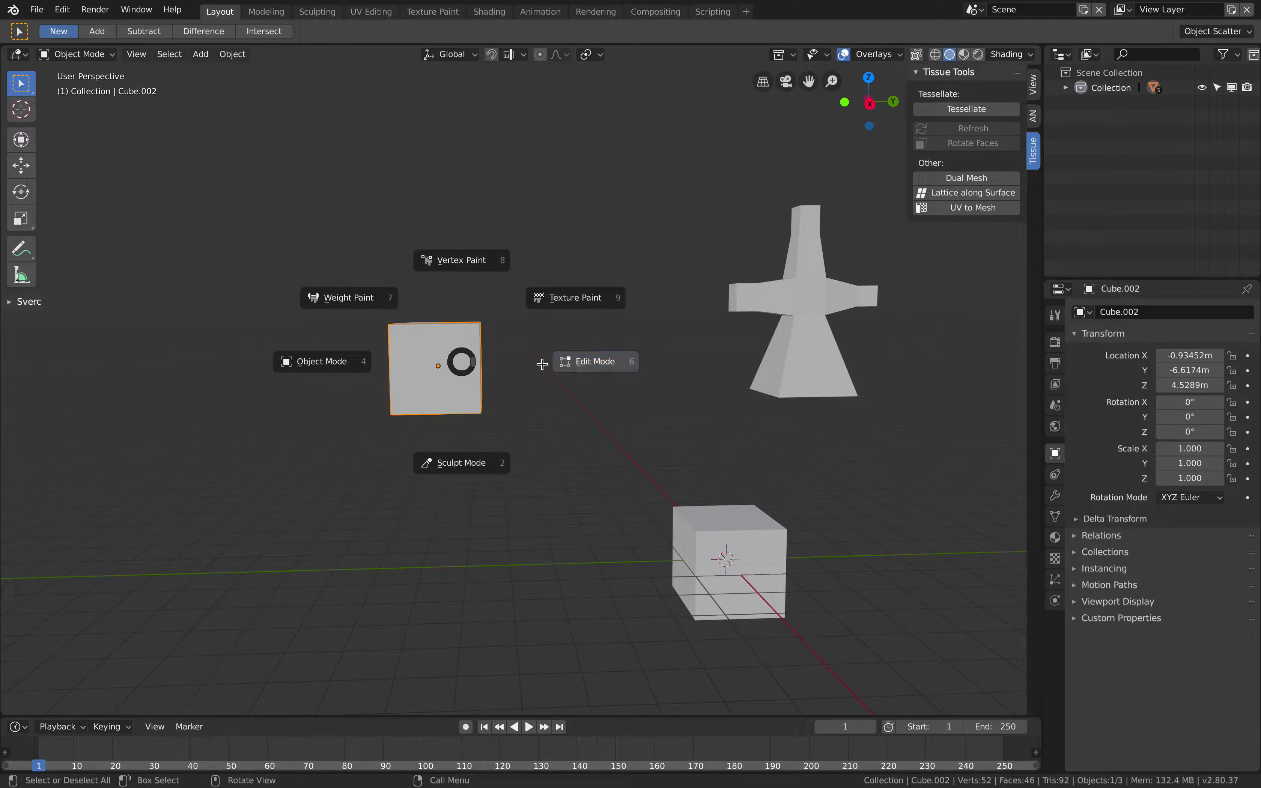
{"action": "left_click", "coordinate": [542, 363]}
{"action": "scroll", "coordinate": [542, 363], "scroll_direction": "up", "scroll_amount": 5}
{"action": "scroll", "coordinate": [542, 363], "scroll_direction": "down", "scroll_amount": 8}
{"action": "key", "text": "ctrl+Tab"}
{"action": "left_click", "coordinate": [591, 393]}
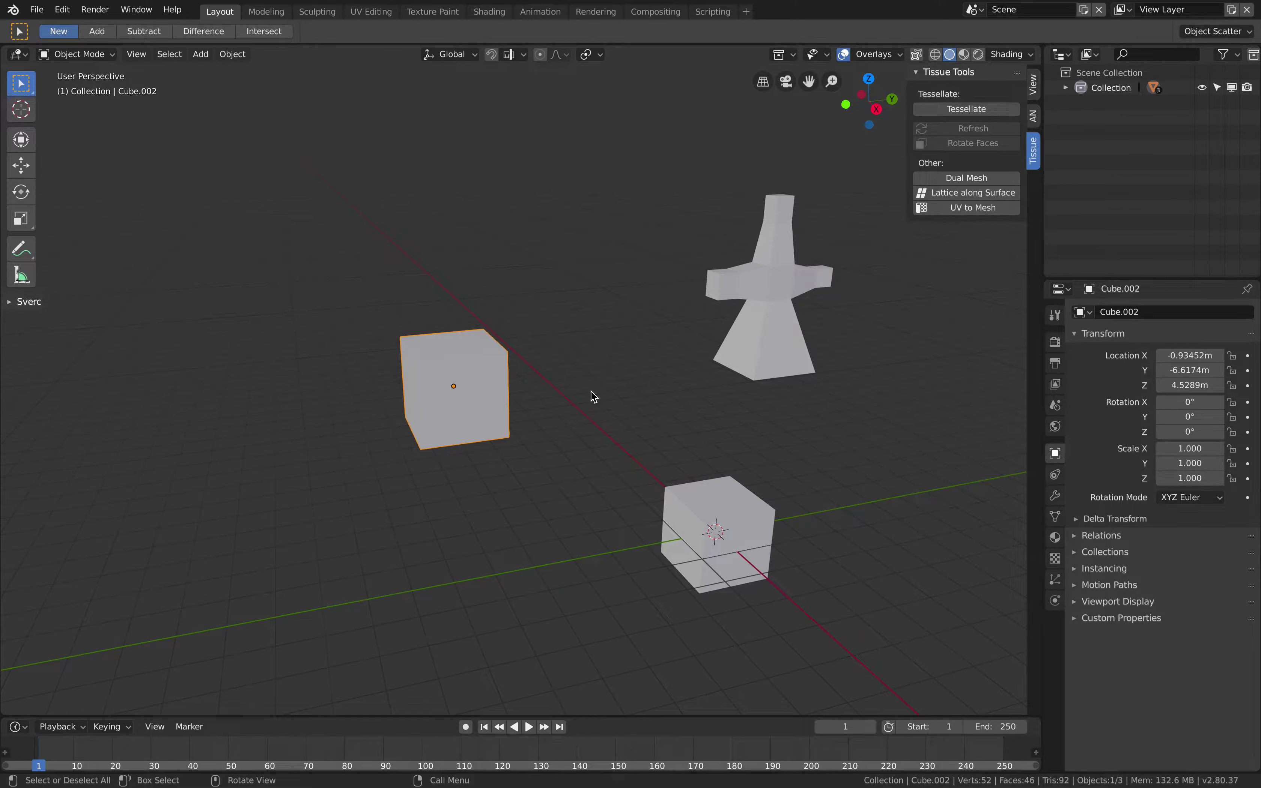
Save the file and delete the leftover cube at the world origin.
{"action": "key", "text": "ctrl+s"}
{"action": "left_click", "coordinate": [662, 535]}
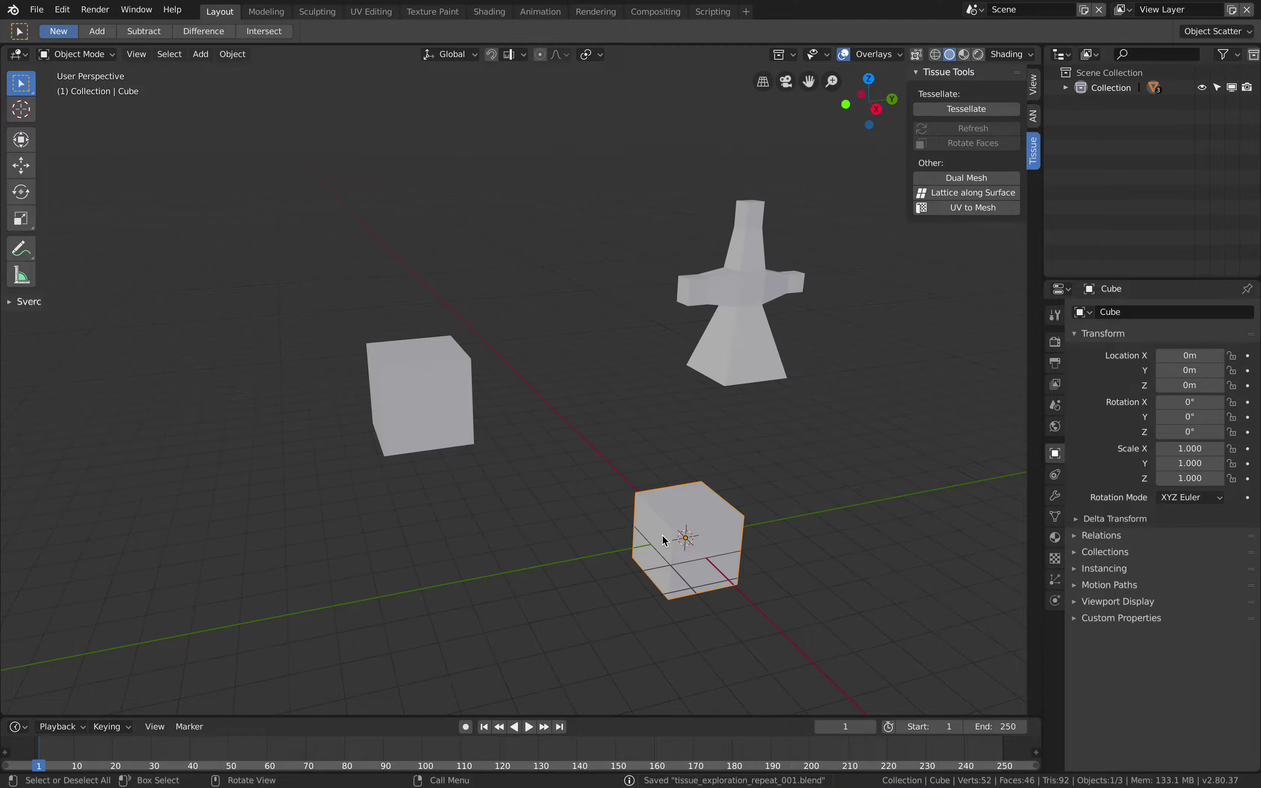
{"action": "key", "text": "Delete"}
Tessellate the base cube with the cross-shaped component using Local coordinates, Merge, selected faces only and a Repeat of 3, and undo it.
{"action": "middle_click_drag", "start_coordinate": [665, 495], "coordinate": [772, 403]}
{"action": "left_click", "coordinate": [773, 400]}
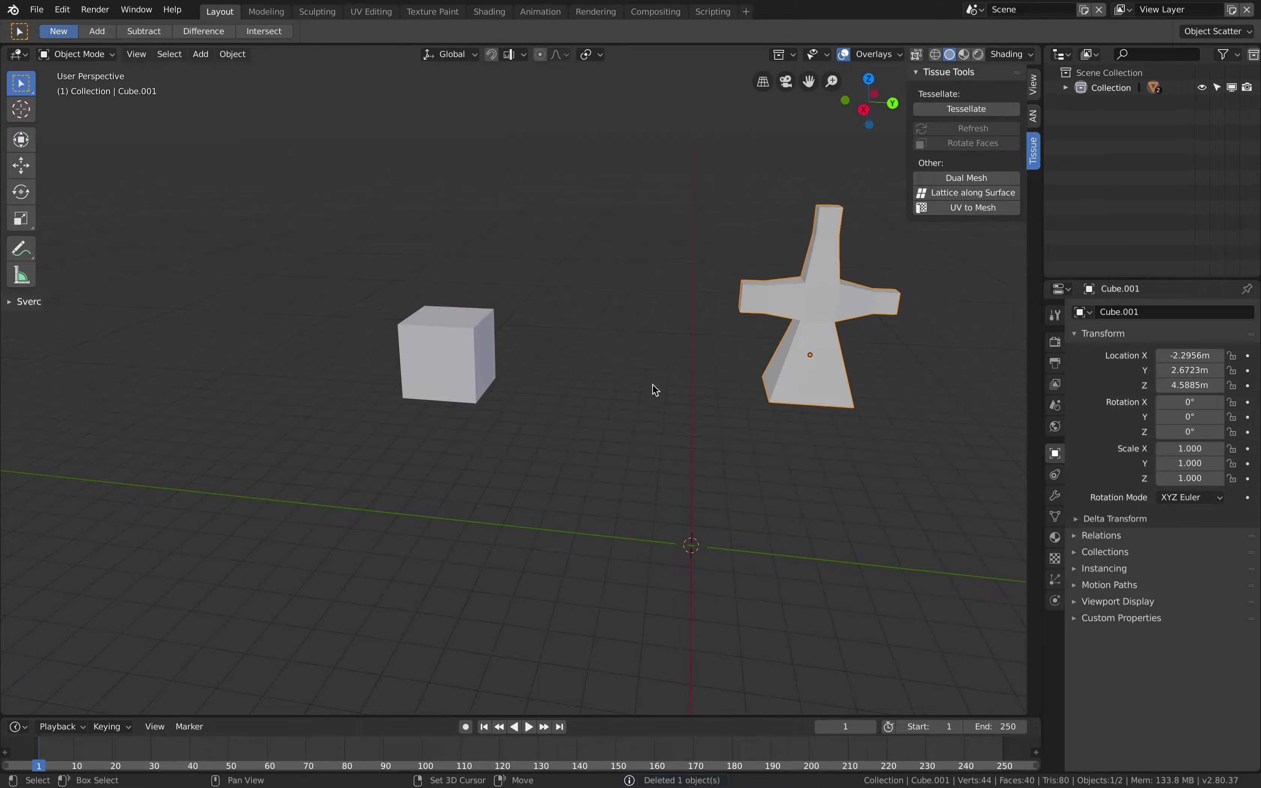
{"action": "left_click", "coordinate": [482, 370], "text": "shift"}
{"action": "middle_click_drag", "start_coordinate": [482, 370], "coordinate": [483, 372]}
{"action": "left_click", "coordinate": [947, 109]}
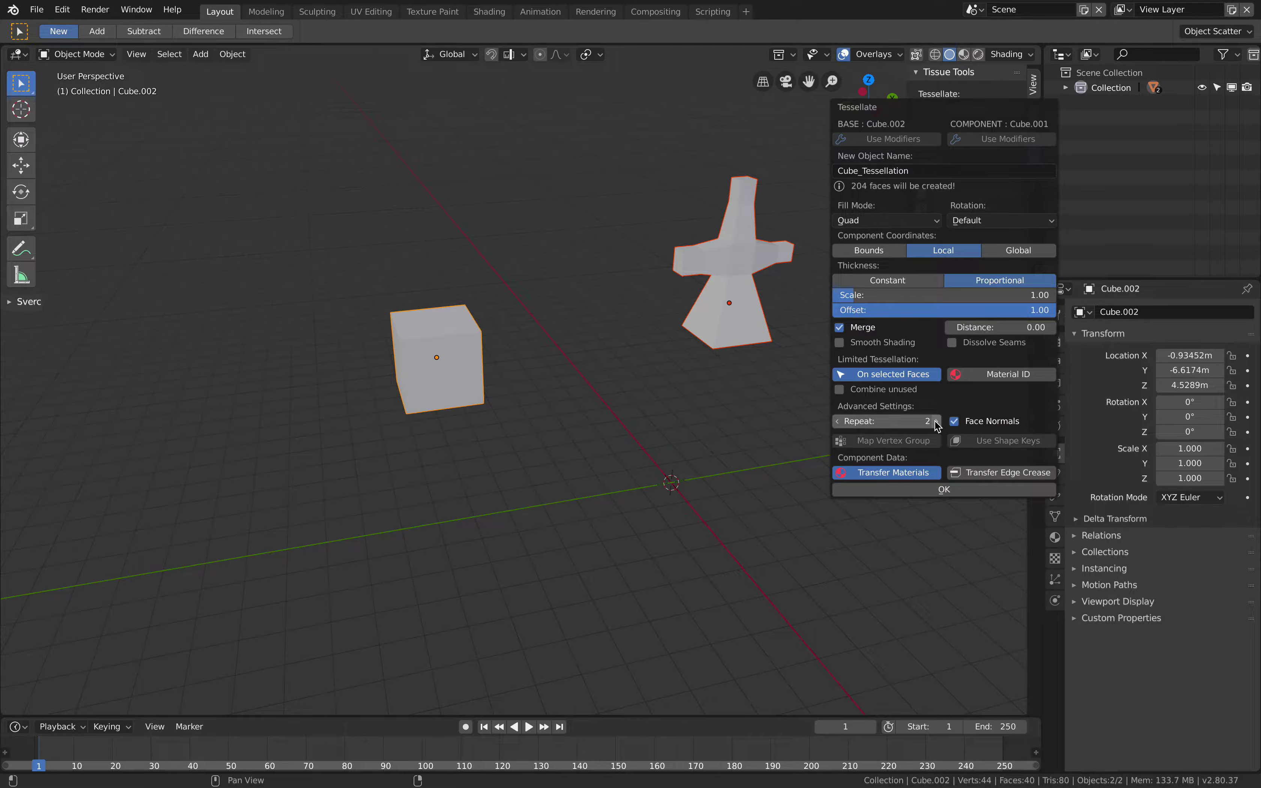
{"action": "left_click", "coordinate": [930, 491]}
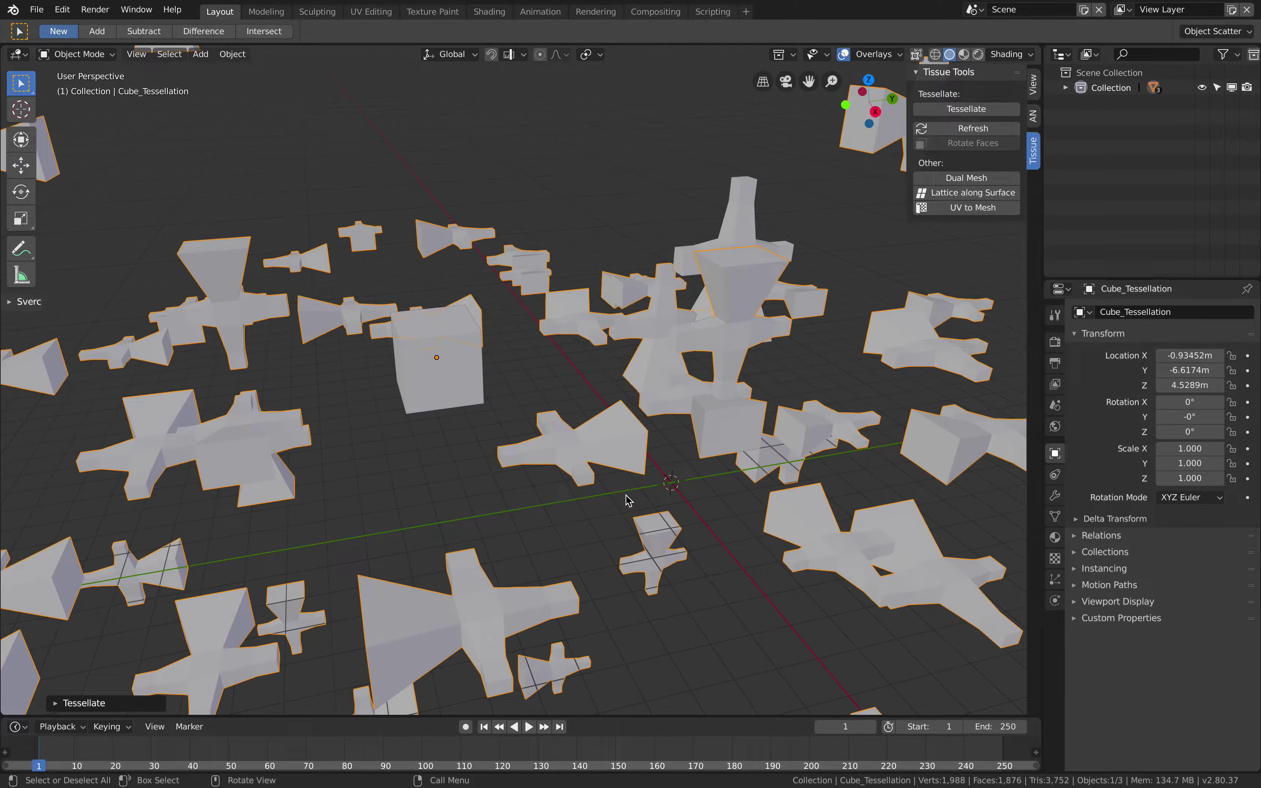
{"action": "middle_click_drag", "start_coordinate": [626, 495], "coordinate": [628, 501]}
{"action": "key", "text": "ctrl+z"}
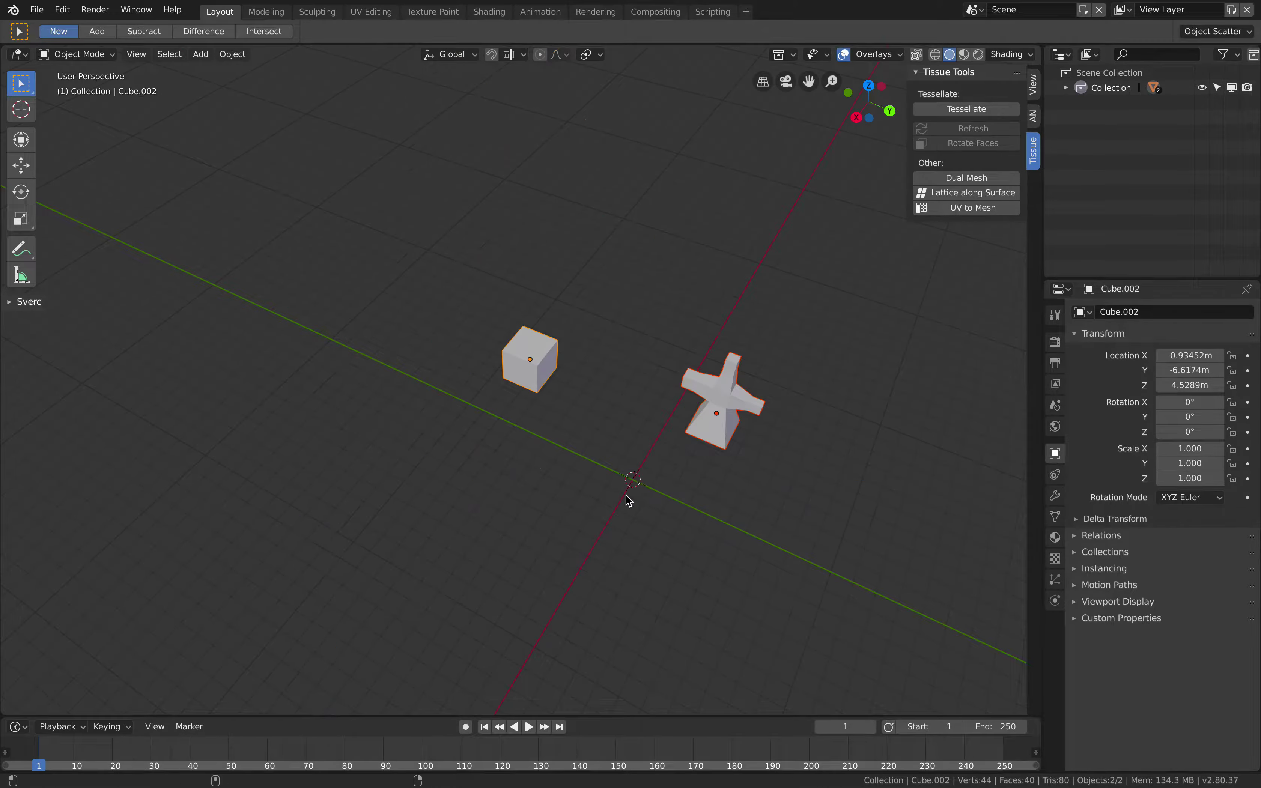
Tessellate the cube with the component using Bounds coordinates, Merge, selected faces only and a Repeat of 3, and undo it.
{"action": "left_click", "coordinate": [660, 417]}
{"action": "left_click", "coordinate": [486, 417], "text": "shift"}
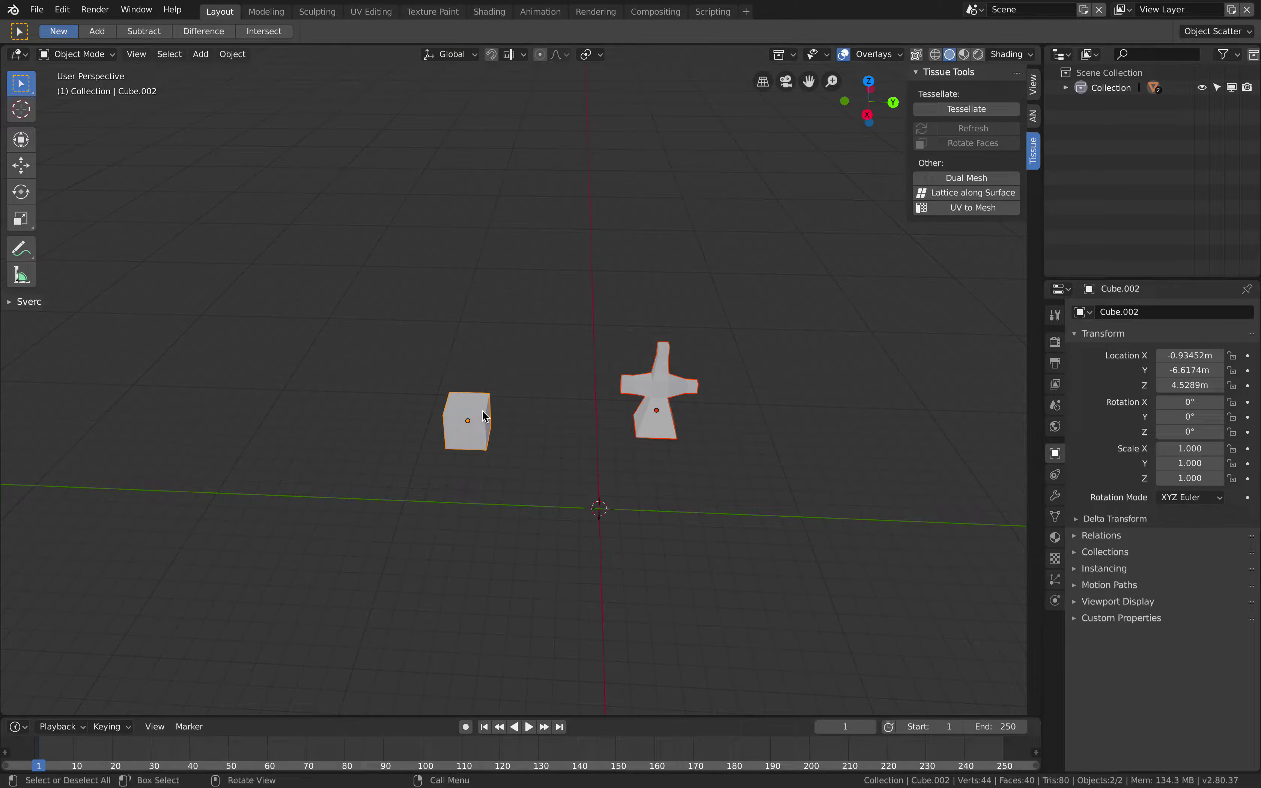
{"action": "left_click", "coordinate": [954, 110]}
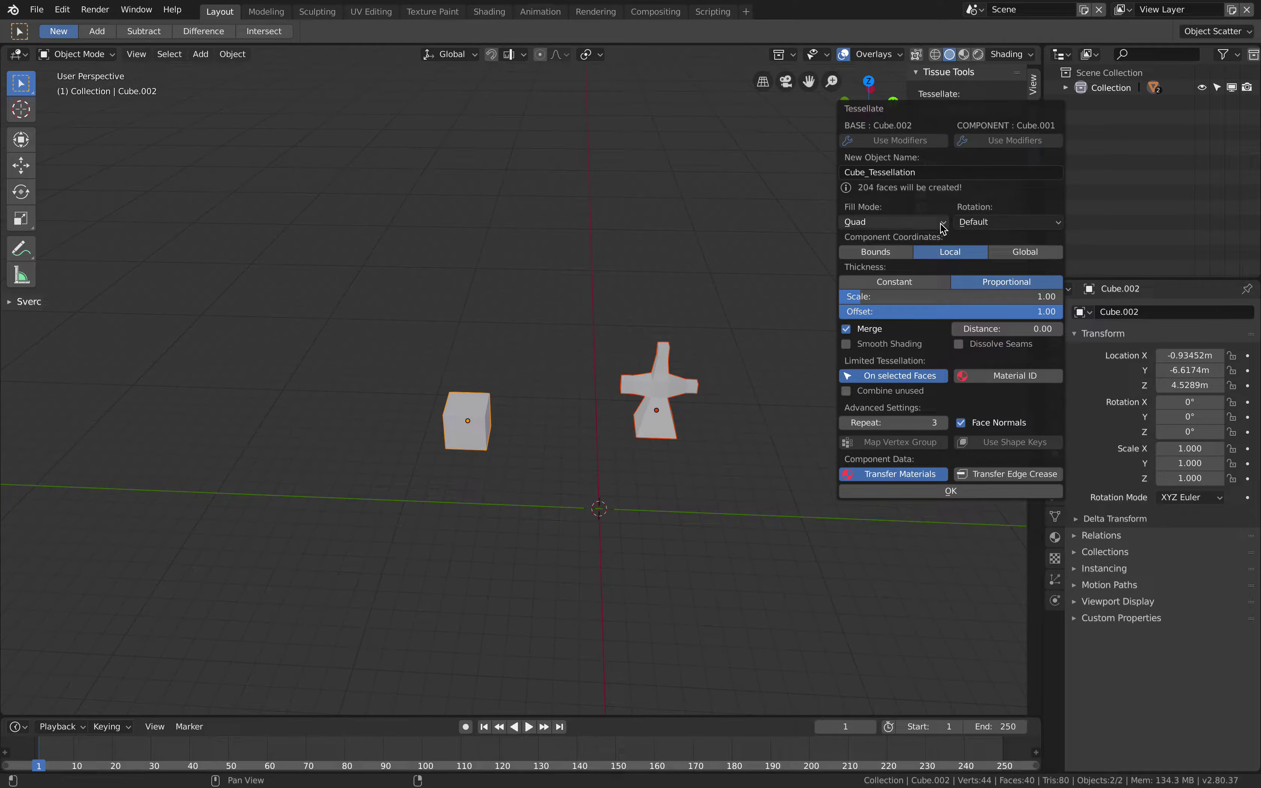
{"action": "left_click", "coordinate": [912, 491]}
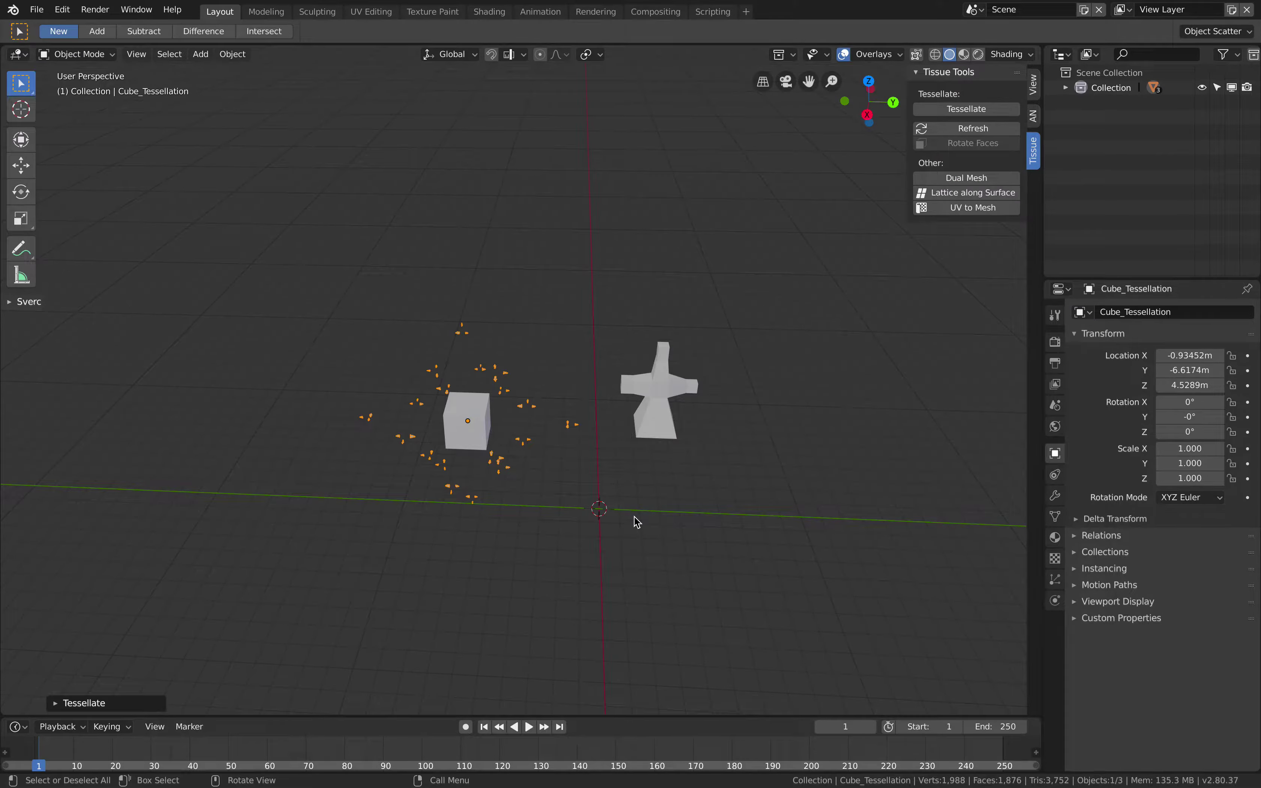
{"action": "middle_click_drag", "start_coordinate": [635, 521], "coordinate": [636, 521]}
{"action": "key", "text": "ctrl+z"}
Tessellate the cube with the component using Bounds coordinates on selected faces with Merge disabled, and undo it.
{"action": "scroll", "coordinate": [578, 455], "scroll_direction": "up", "scroll_amount": 2}
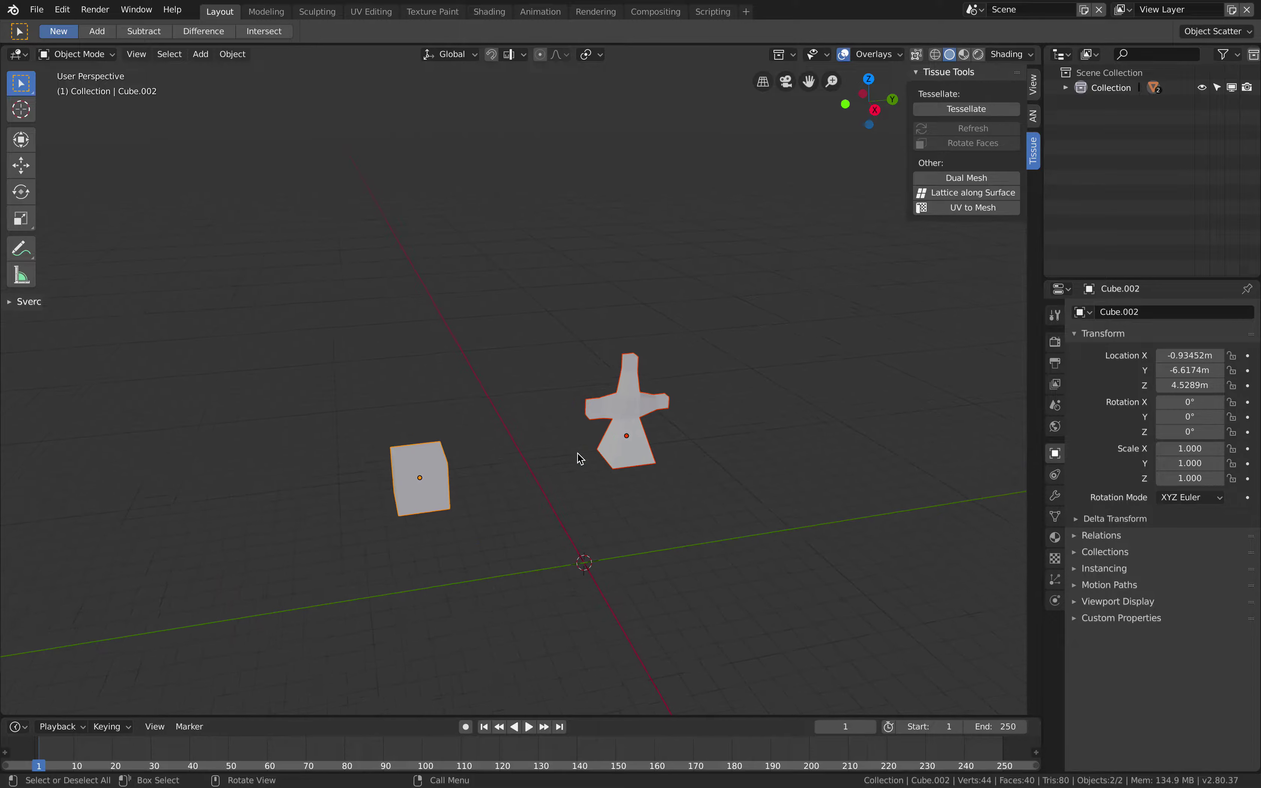
{"action": "left_click", "coordinate": [622, 425]}
{"action": "left_click", "coordinate": [413, 458], "text": "shift"}
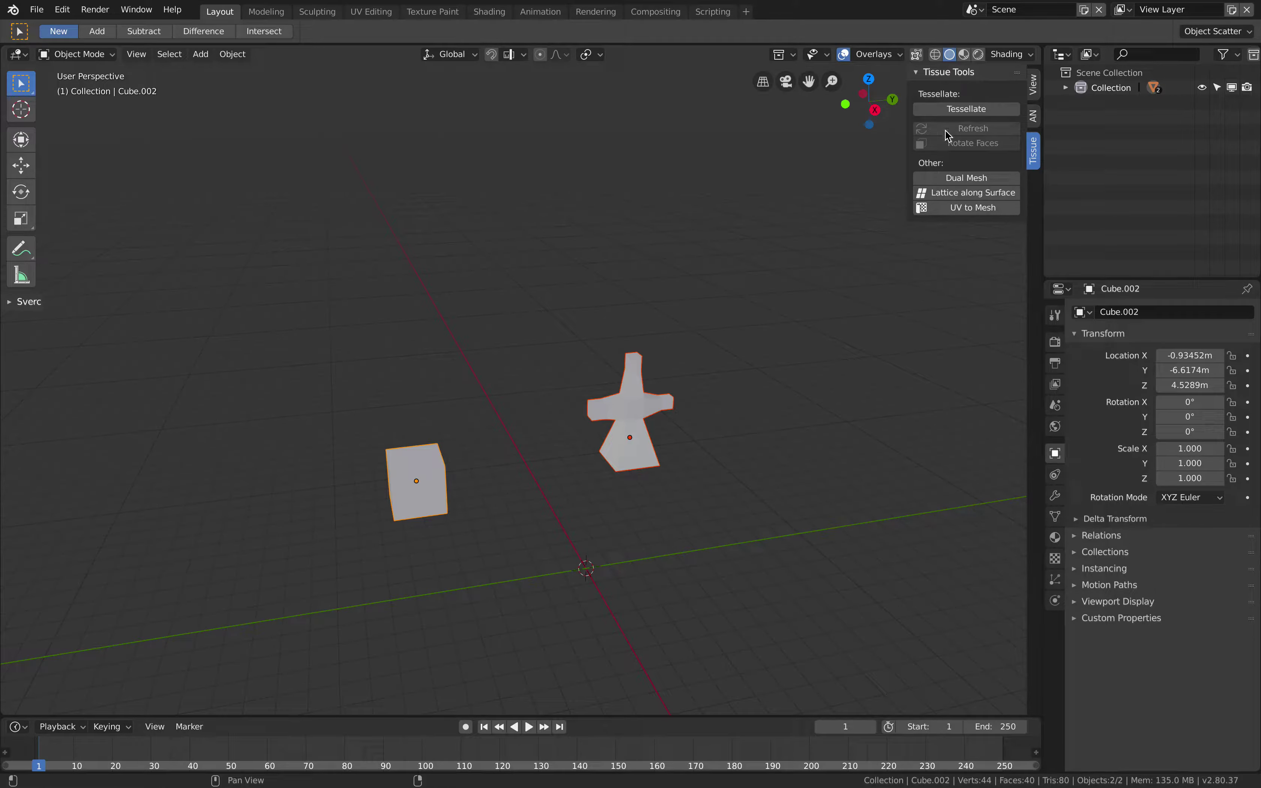
{"action": "left_click", "coordinate": [947, 110]}
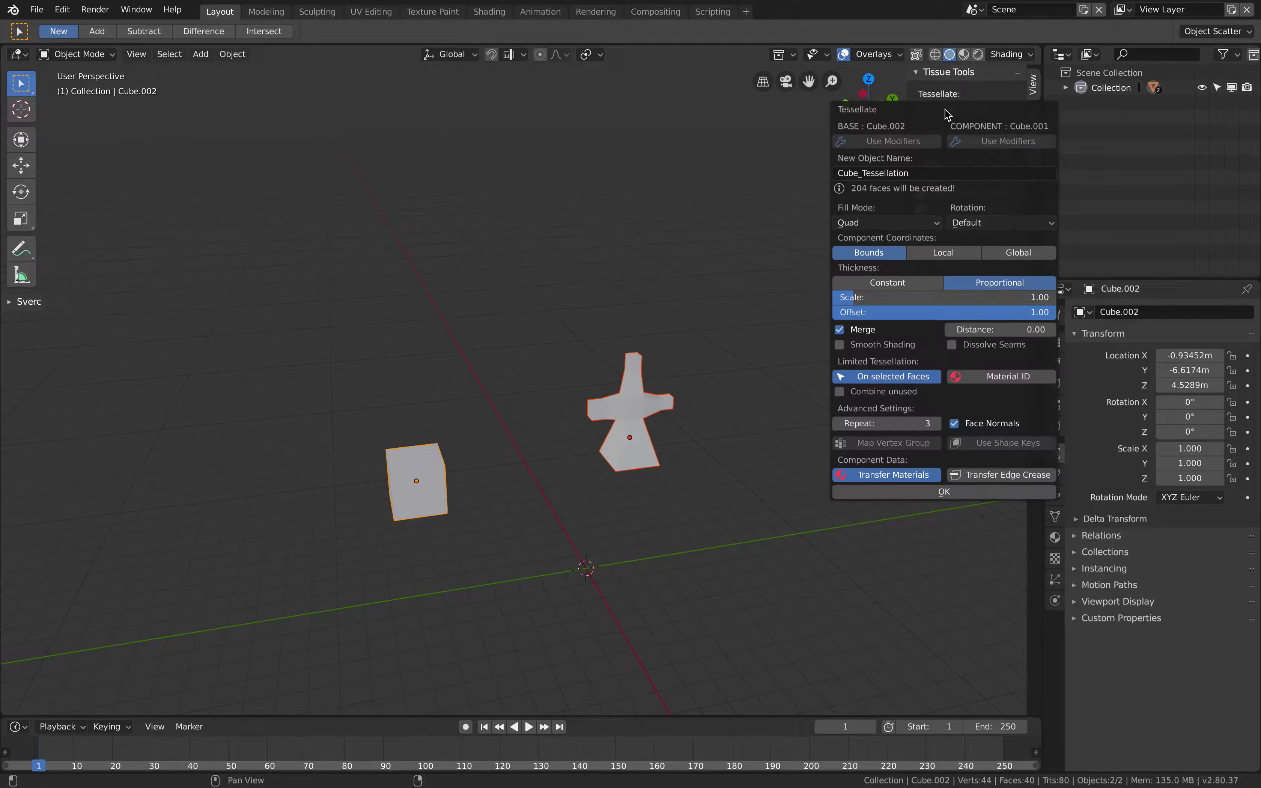
{"action": "left_click", "coordinate": [866, 331]}
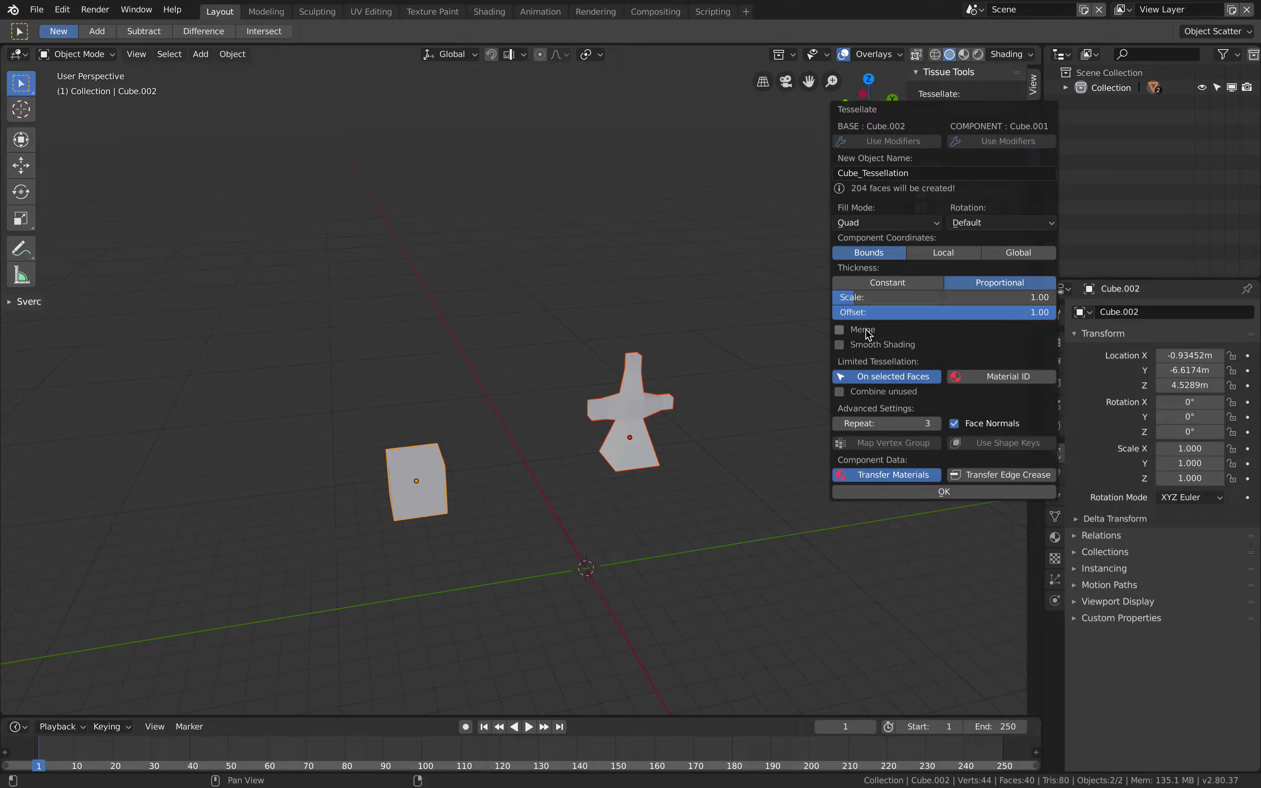
{"action": "left_click", "coordinate": [897, 491]}
{"action": "key", "text": "ctrl+z"}
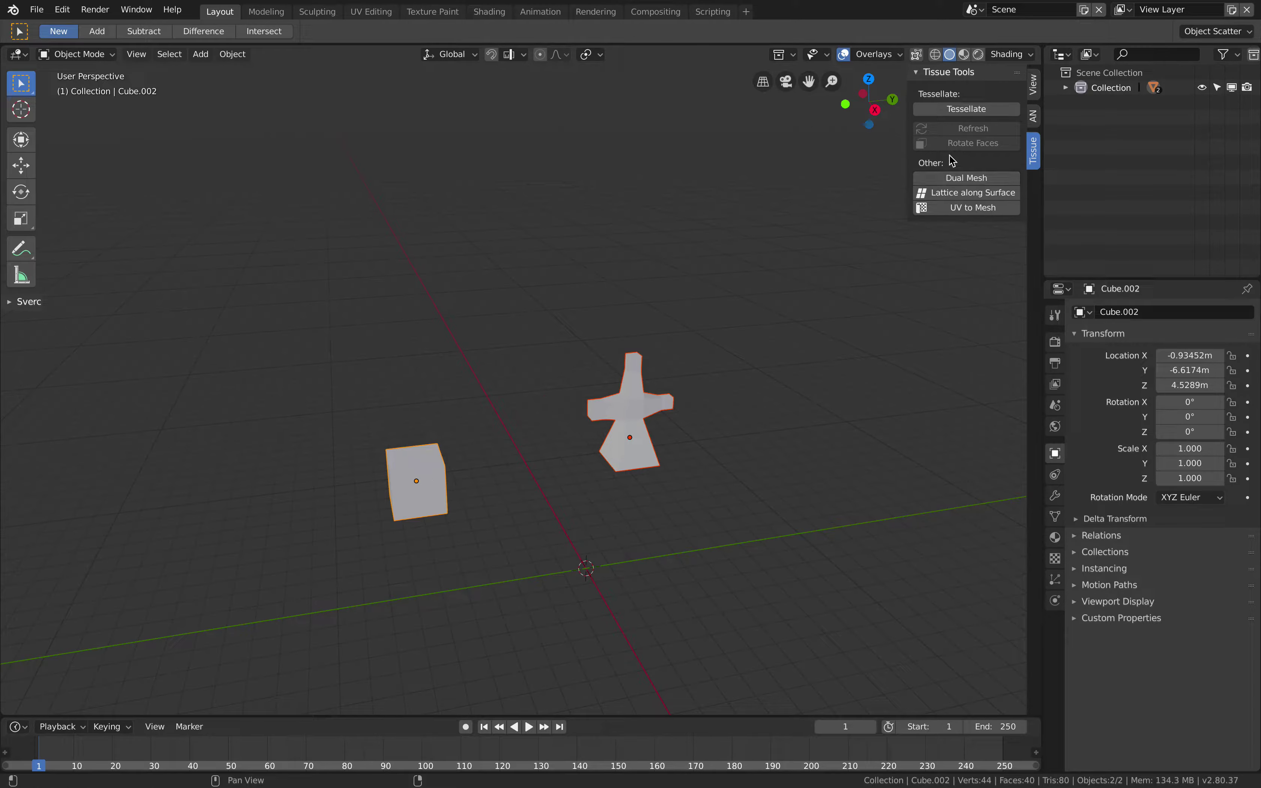
Tessellate the cube with the component using Bounds coordinates and a Repeat of 3, with Merge and the selected-faces limit both disabled.
{"action": "left_click", "coordinate": [961, 110]}
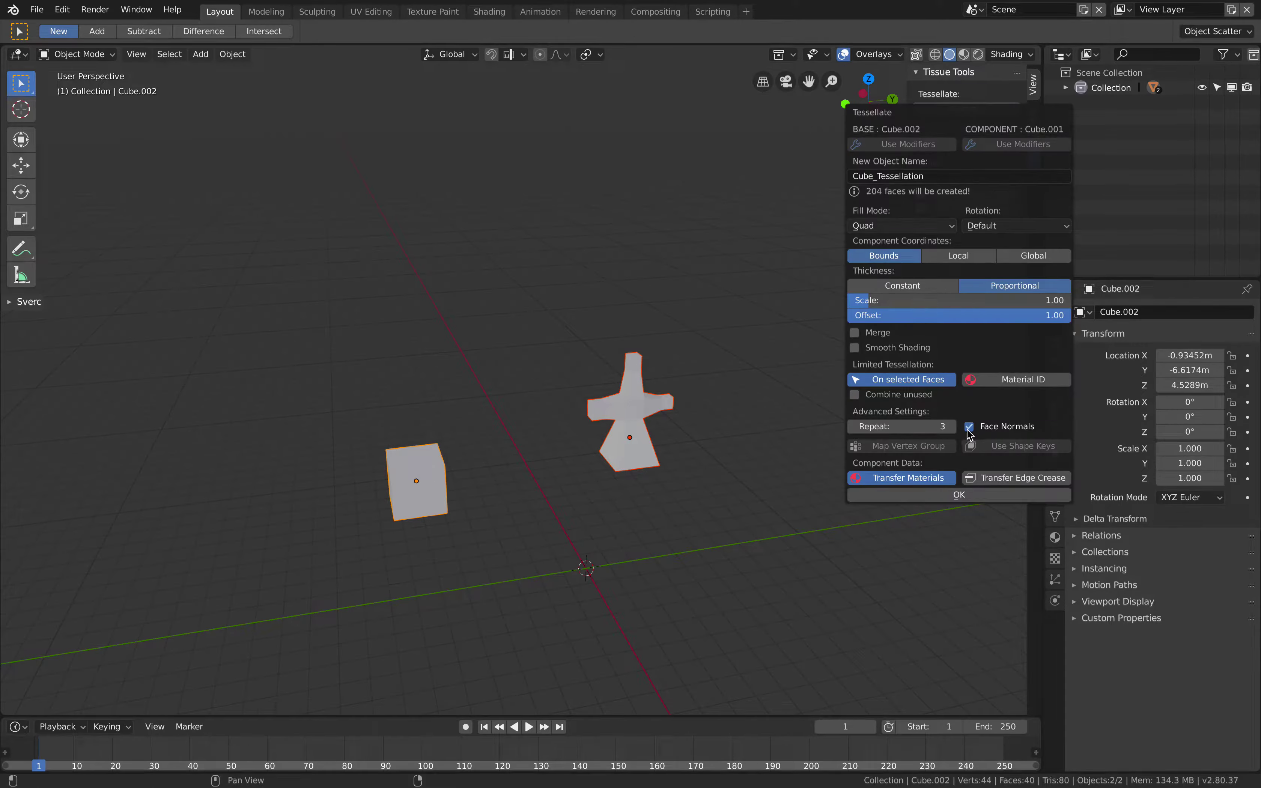
{"action": "left_click", "coordinate": [944, 380]}
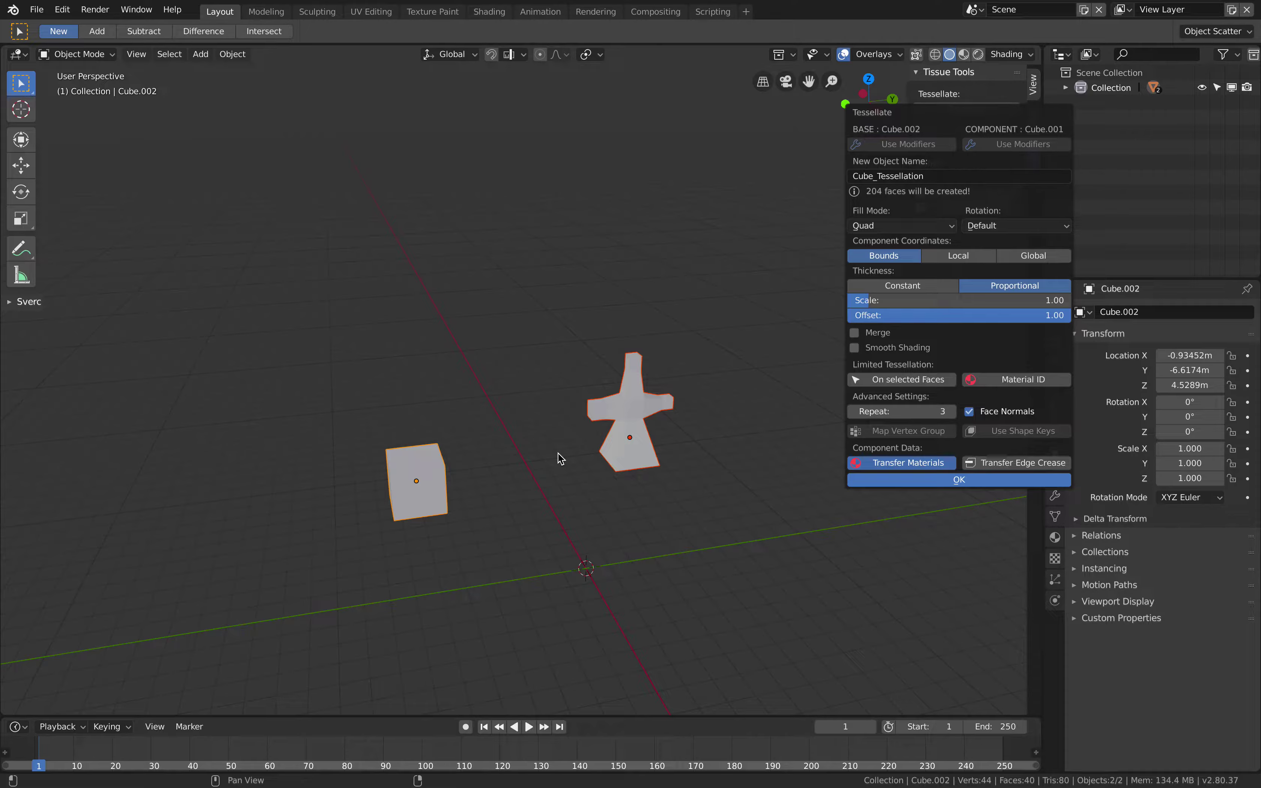
{"action": "key", "text": "Return"}
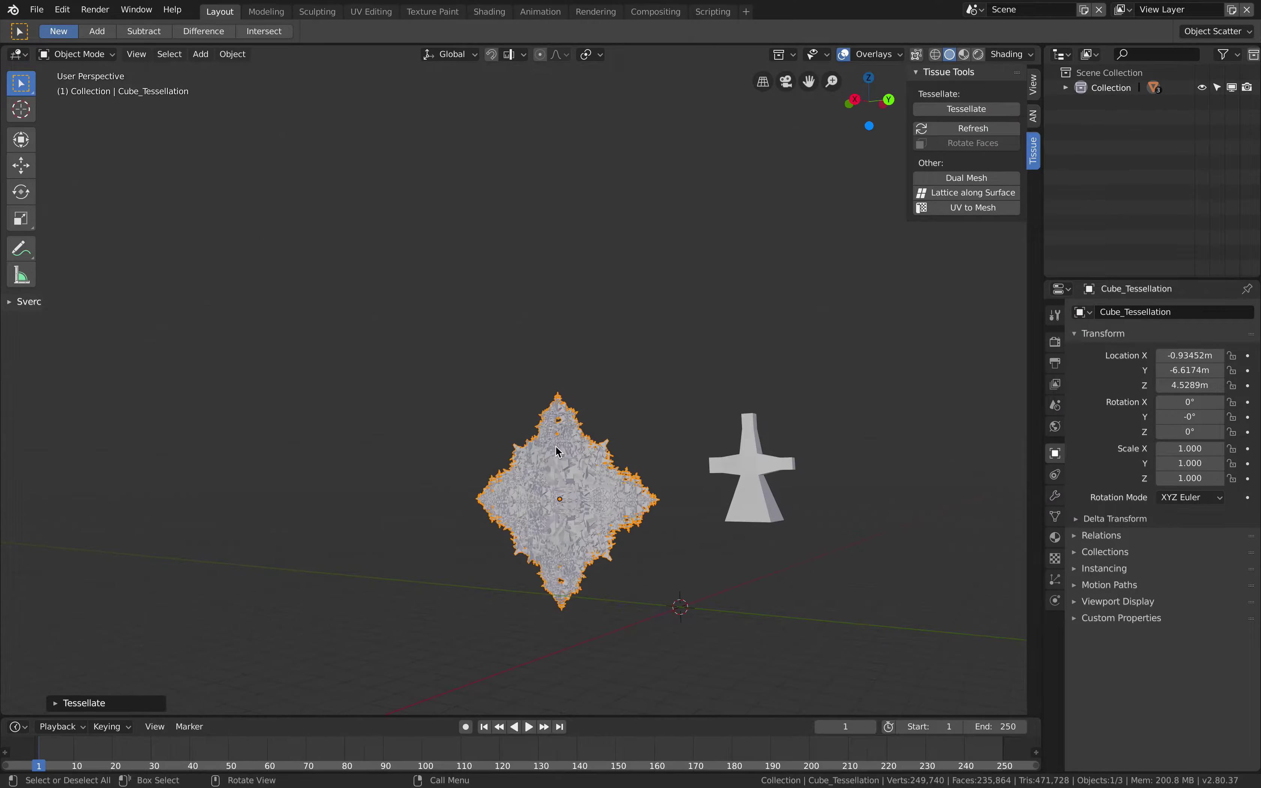
Examine the dense fractal tessellation up close, at its tips and from several sides.
{"action": "scroll", "coordinate": [555, 446], "scroll_direction": "up", "scroll_amount": 10}
{"action": "scroll", "coordinate": [555, 446], "scroll_direction": "up", "scroll_amount": 5}
{"action": "scroll", "coordinate": [556, 446], "scroll_direction": "up", "scroll_amount": 10}
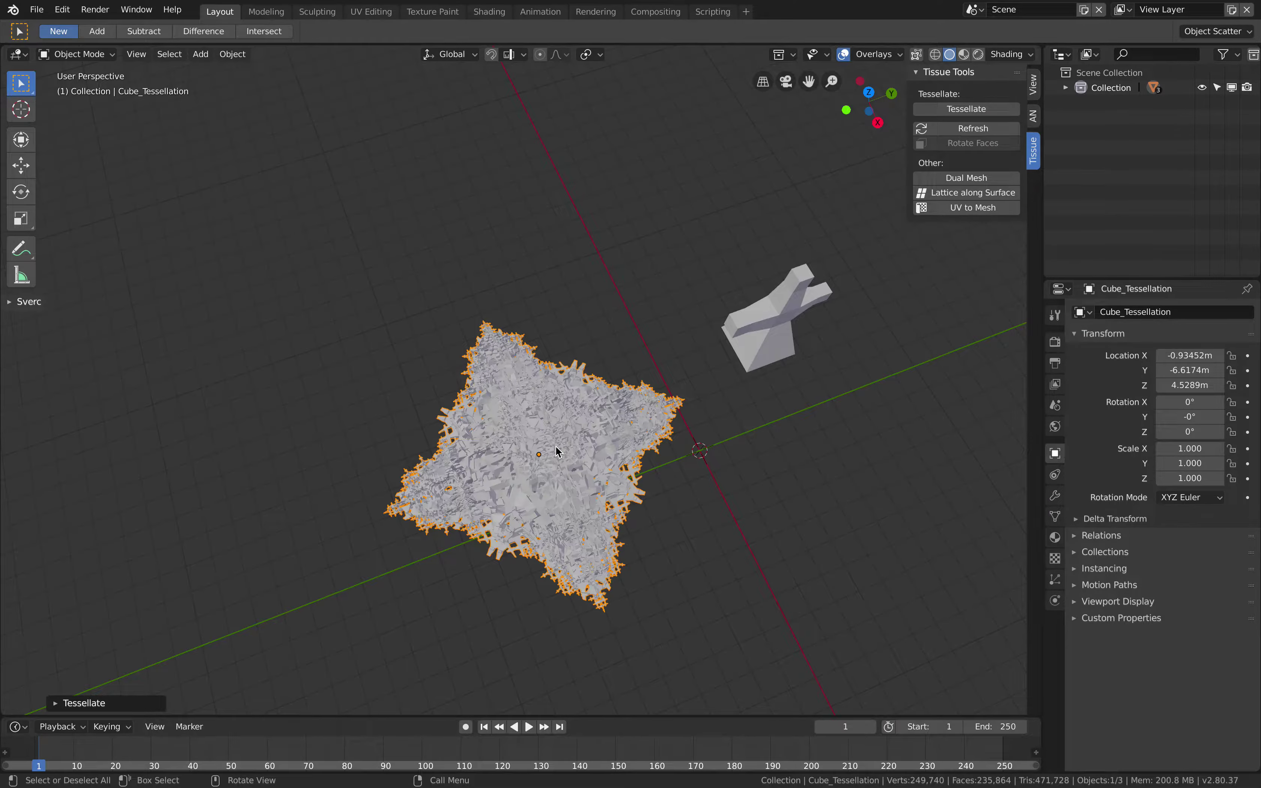
{"action": "scroll", "coordinate": [556, 447], "scroll_direction": "up", "scroll_amount": 3}
{"action": "scroll", "coordinate": [550, 431], "scroll_direction": "up", "scroll_amount": 5}
{"action": "scroll", "coordinate": [551, 431], "scroll_direction": "up", "scroll_amount": 10}
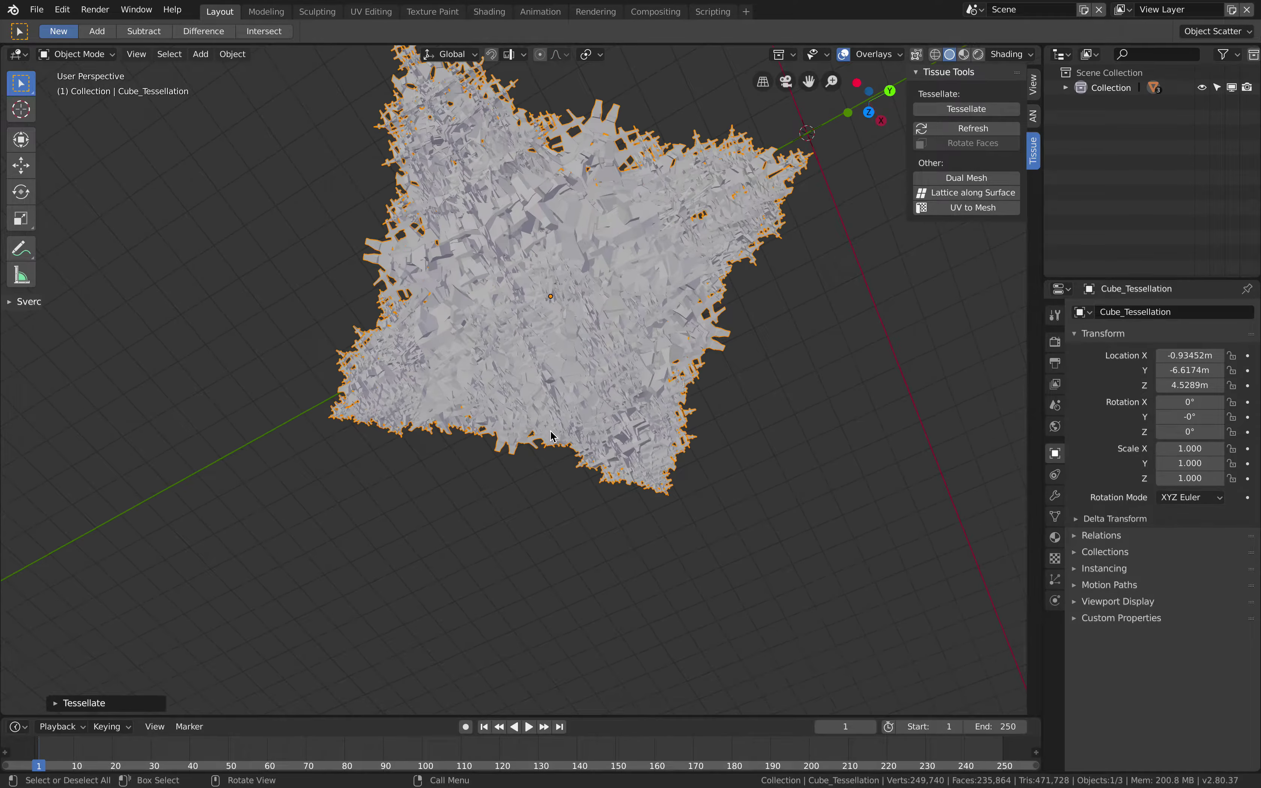
{"action": "scroll", "coordinate": [553, 434], "scroll_direction": "up", "scroll_amount": 15}
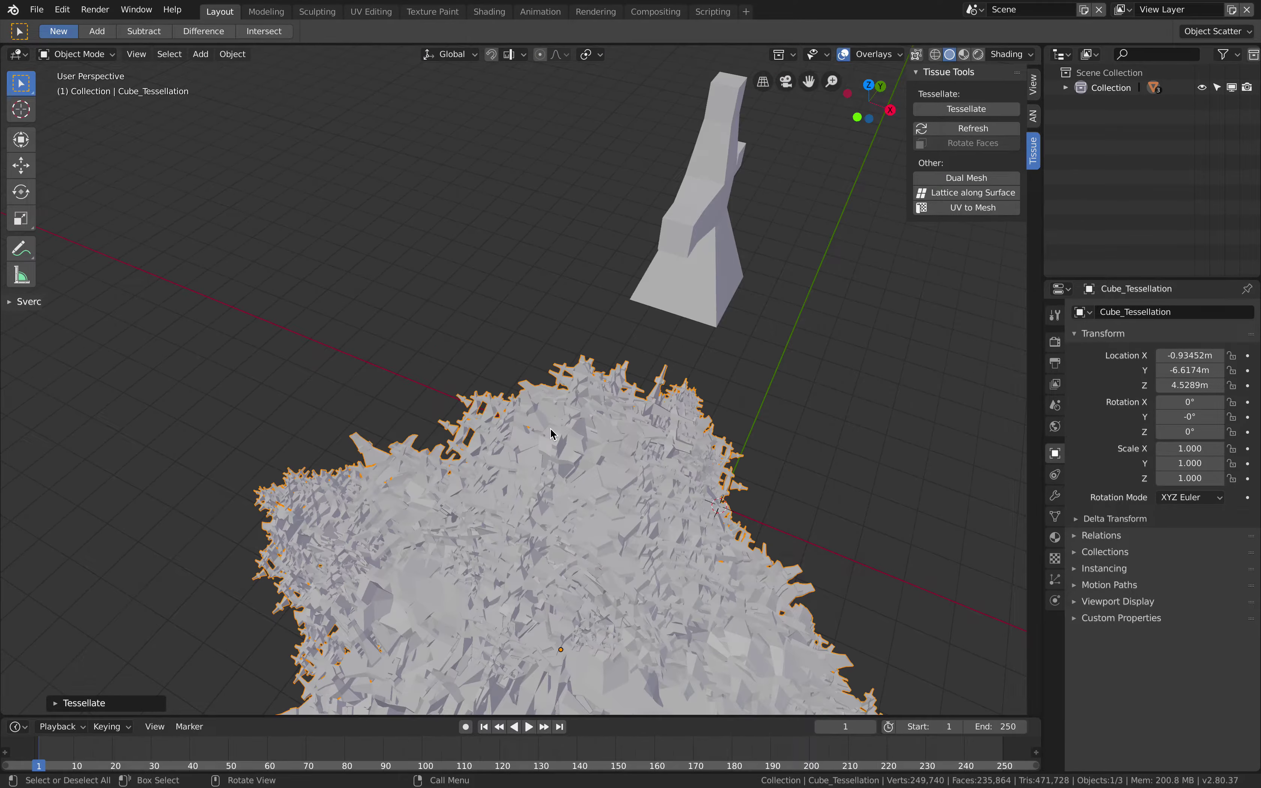
{"action": "scroll", "coordinate": [514, 442], "scroll_direction": "left", "scroll_amount": 5}
{"action": "scroll", "coordinate": [514, 442], "scroll_direction": "down", "scroll_amount": 10, "text": "shift"}
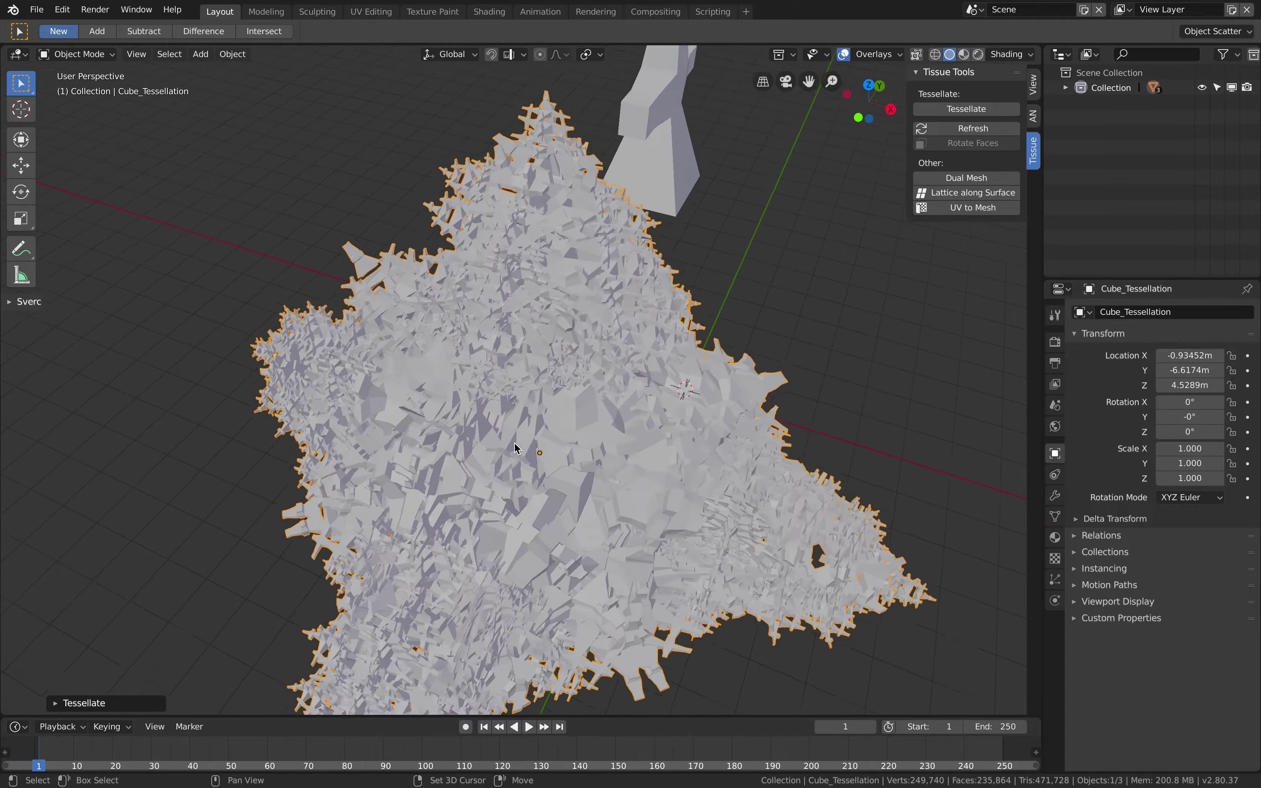
{"action": "scroll", "coordinate": [514, 448], "scroll_direction": "down", "scroll_amount": 5, "text": "shift"}
{"action": "scroll", "coordinate": [513, 448], "scroll_direction": "right", "scroll_amount": 15}
{"action": "scroll", "coordinate": [514, 448], "scroll_direction": "down", "scroll_amount": 8}
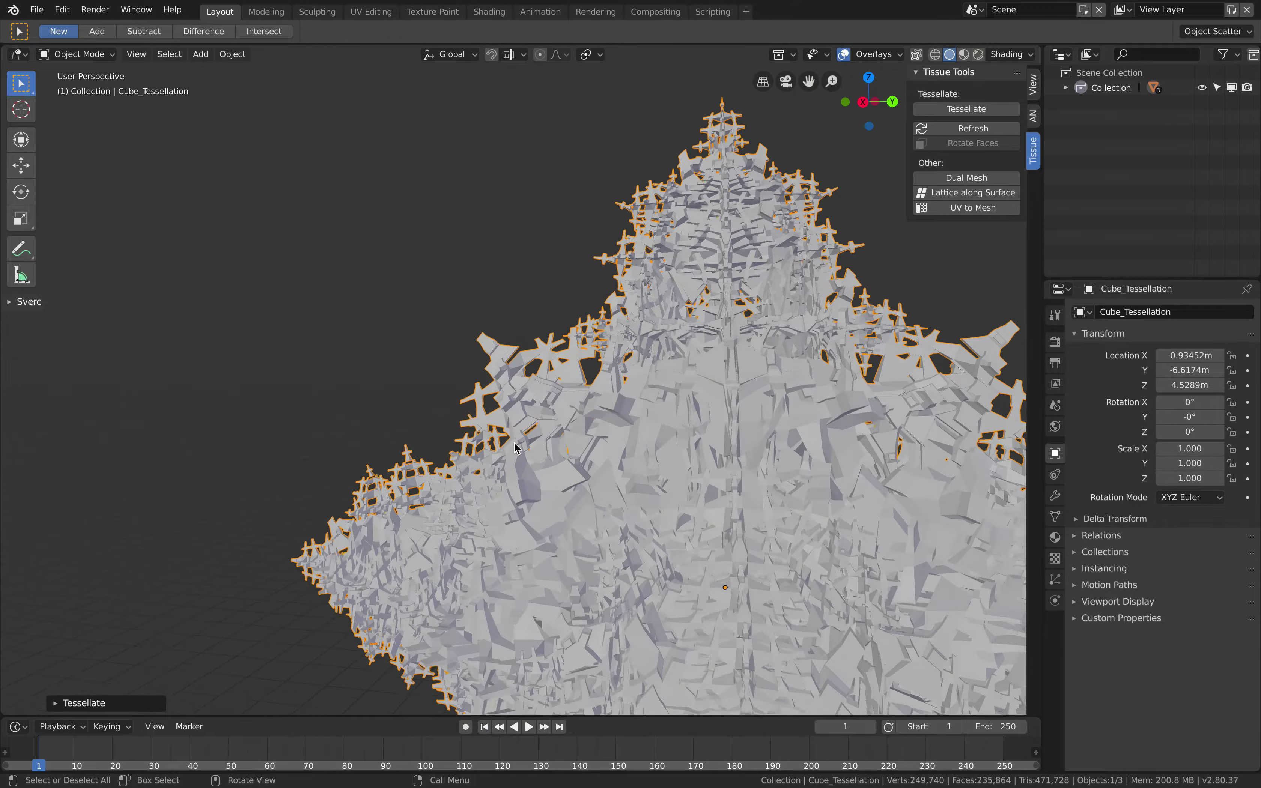
{"action": "scroll", "coordinate": [514, 448], "scroll_direction": "left", "scroll_amount": 15}
{"action": "scroll", "coordinate": [514, 448], "scroll_direction": "up", "scroll_amount": 10}
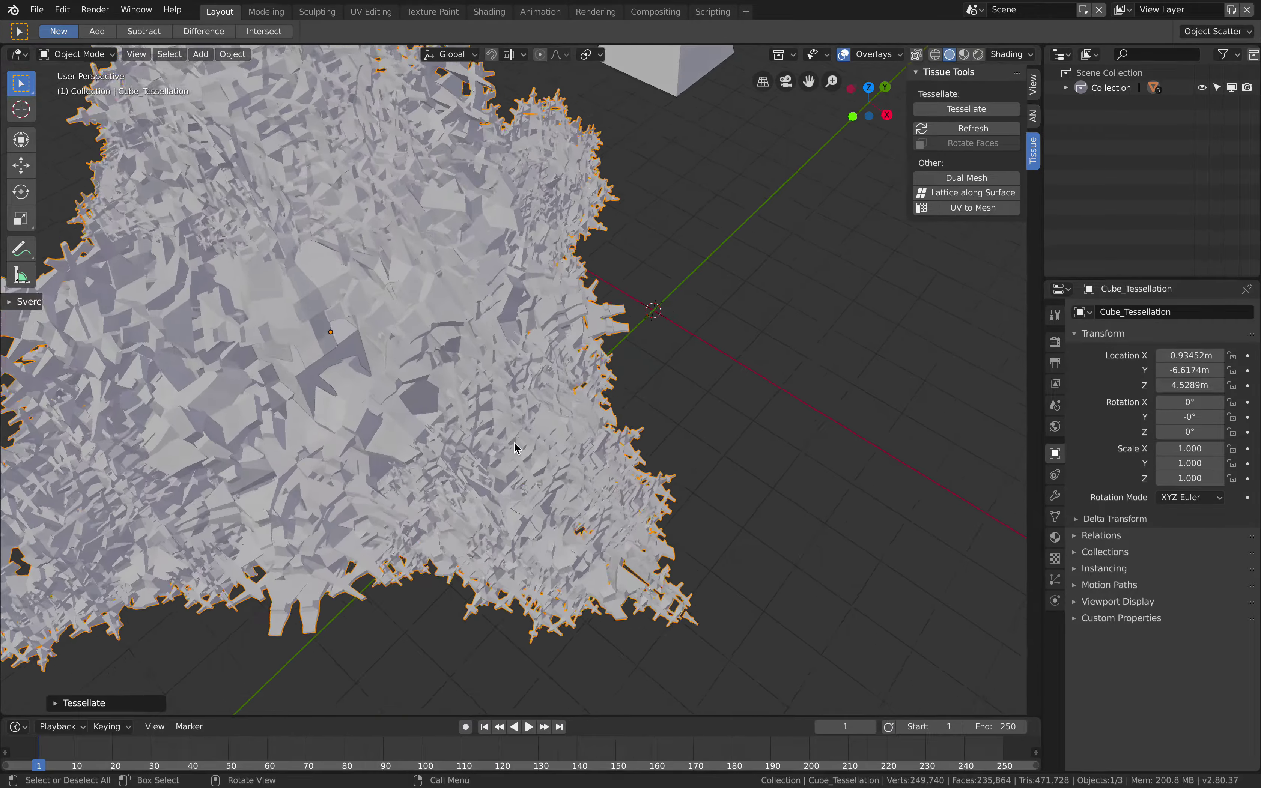
{"action": "scroll", "coordinate": [516, 447], "scroll_direction": "down", "scroll_amount": 6}
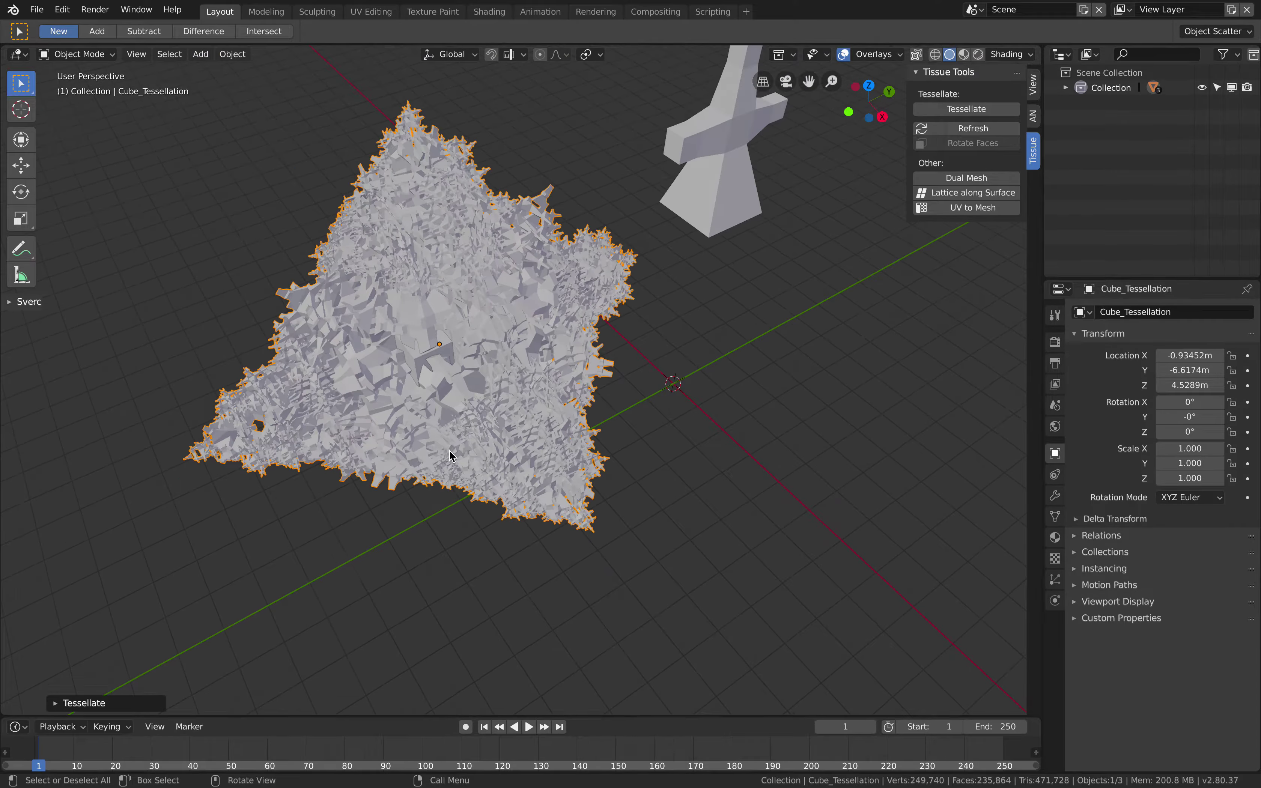
{"action": "scroll", "coordinate": [449, 451], "scroll_direction": "up", "scroll_amount": 10}
{"action": "scroll", "coordinate": [449, 451], "scroll_direction": "left", "scroll_amount": 5, "text": "shift"}
{"action": "scroll", "coordinate": [450, 450], "scroll_direction": "down", "scroll_amount": 12}
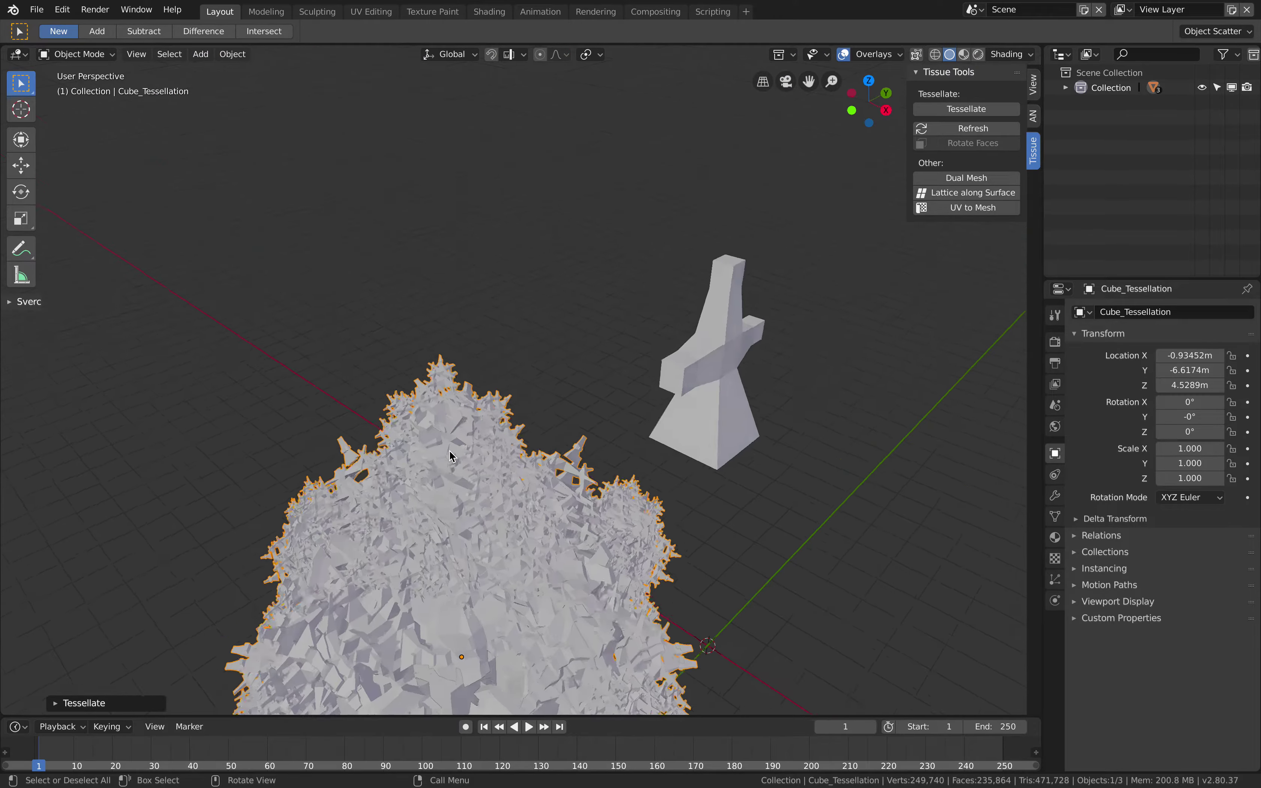
{"action": "scroll", "coordinate": [451, 456], "scroll_direction": "left", "scroll_amount": 2}
{"action": "scroll", "coordinate": [451, 455], "scroll_direction": "up", "scroll_amount": 5}
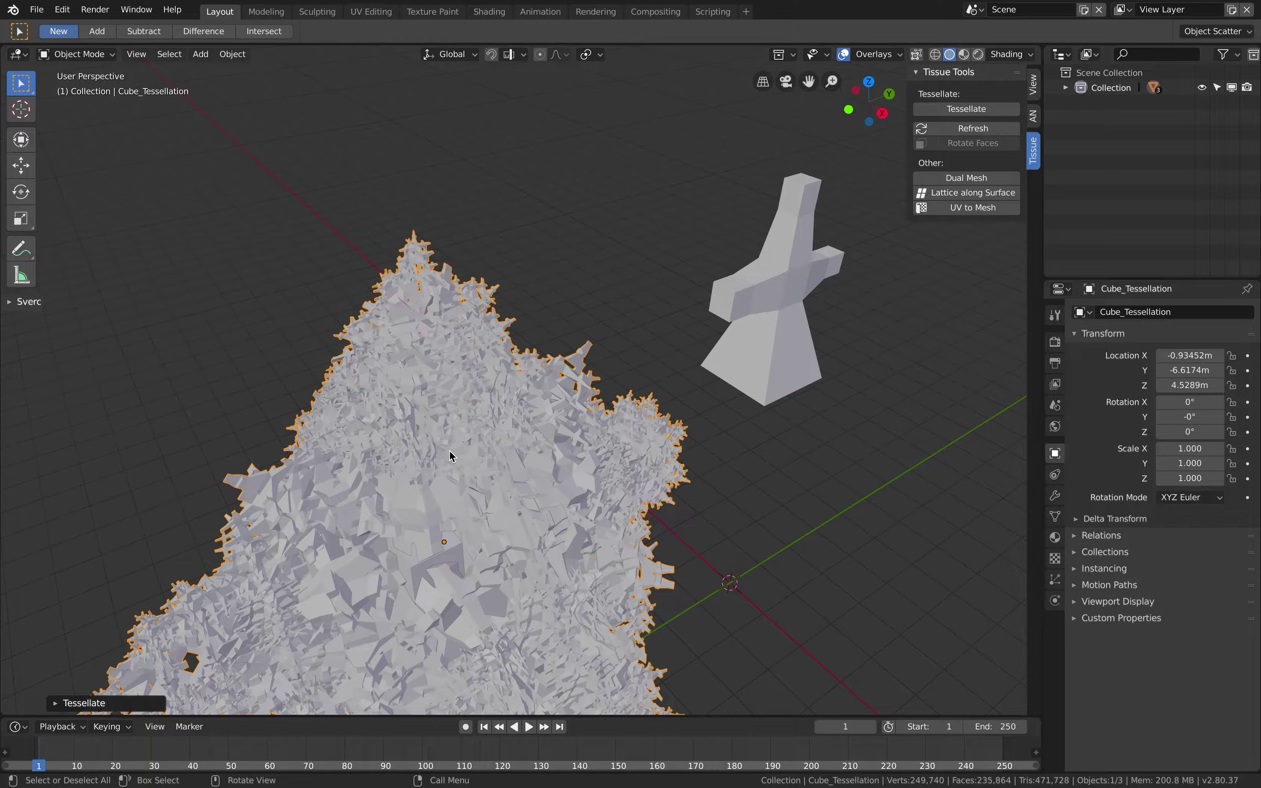
{"action": "scroll", "coordinate": [451, 456], "scroll_direction": "down", "scroll_amount": 3}
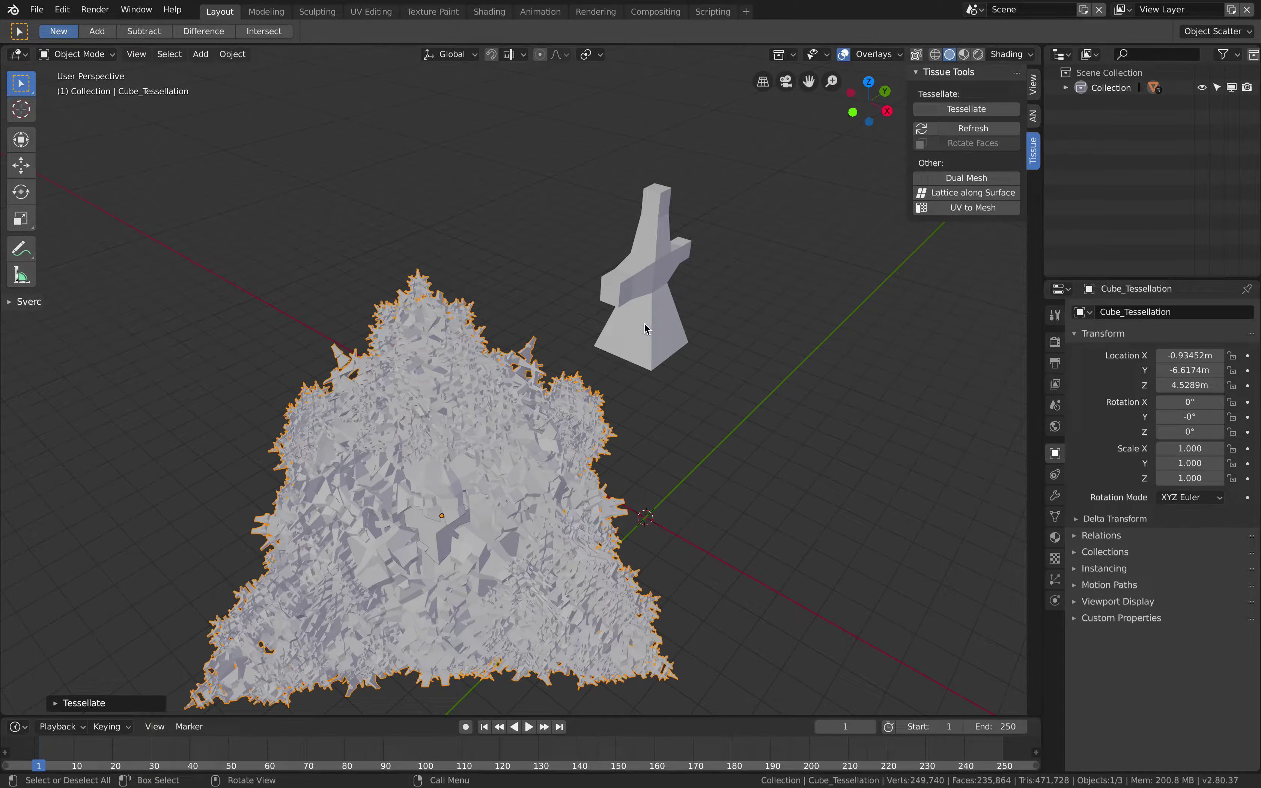
Move the dense fractal tessellation off the base cube to clear space around it.
{"action": "left_click", "coordinate": [545, 448]}
{"action": "key", "text": "g"}
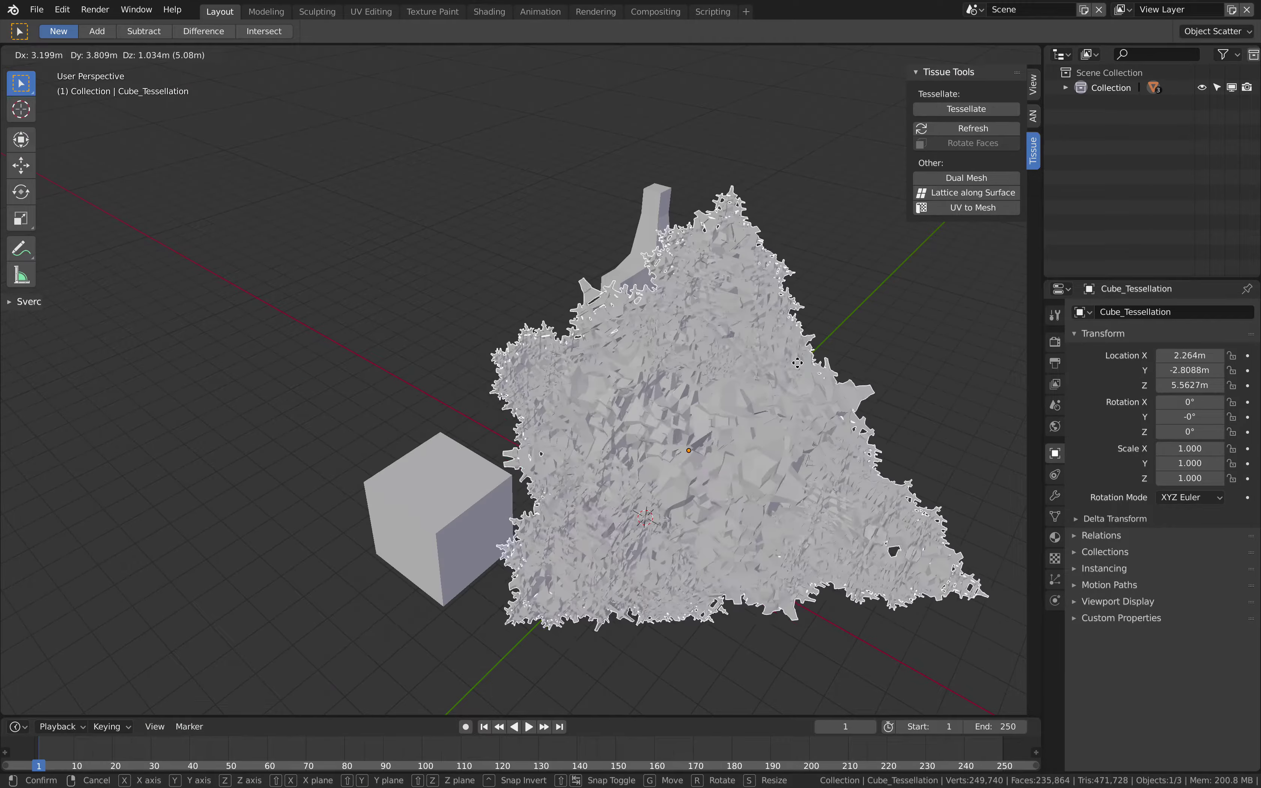
{"action": "left_click", "coordinate": [955, 467]}
Tessellate the cube with the cross component using Face Normals, a lower Repeat and selected faces only, and undo it.
{"action": "left_click", "coordinate": [667, 343]}
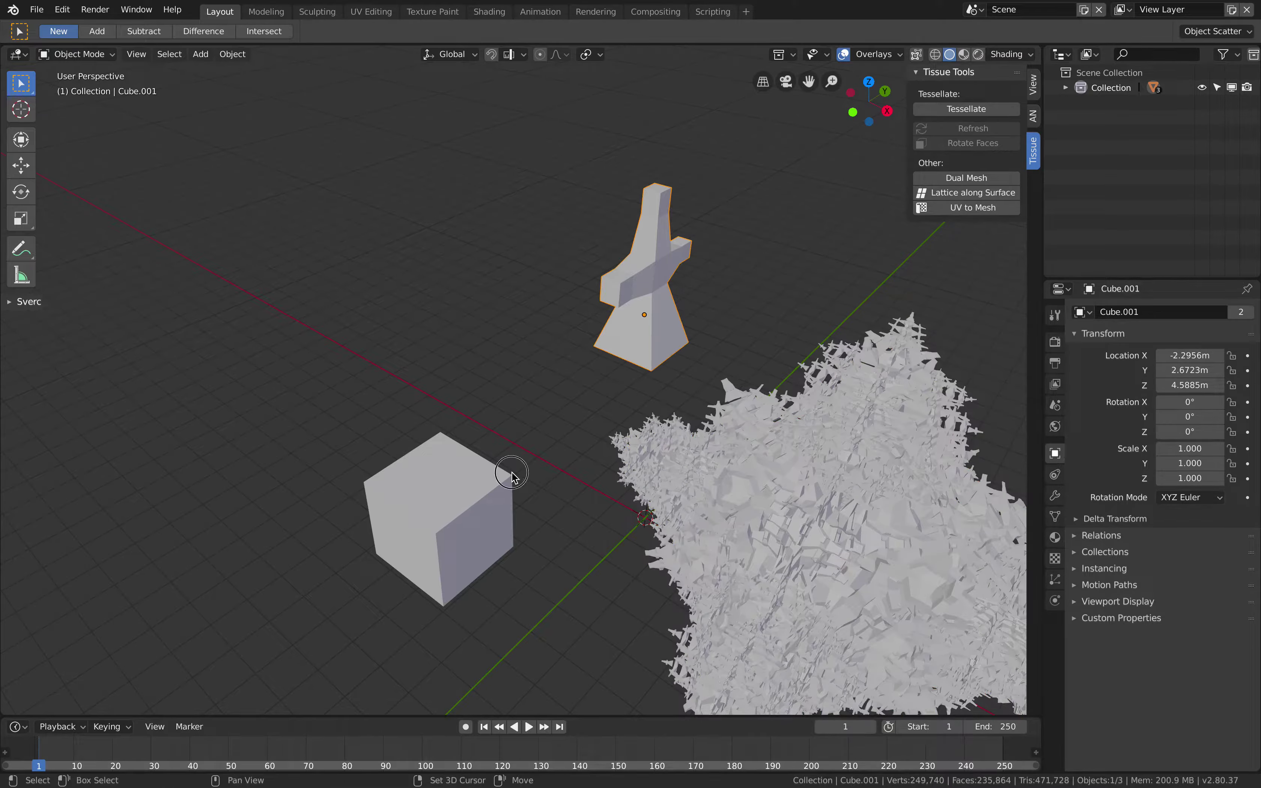
{"action": "left_click", "coordinate": [500, 477], "text": "shift"}
{"action": "left_click", "coordinate": [965, 108]}
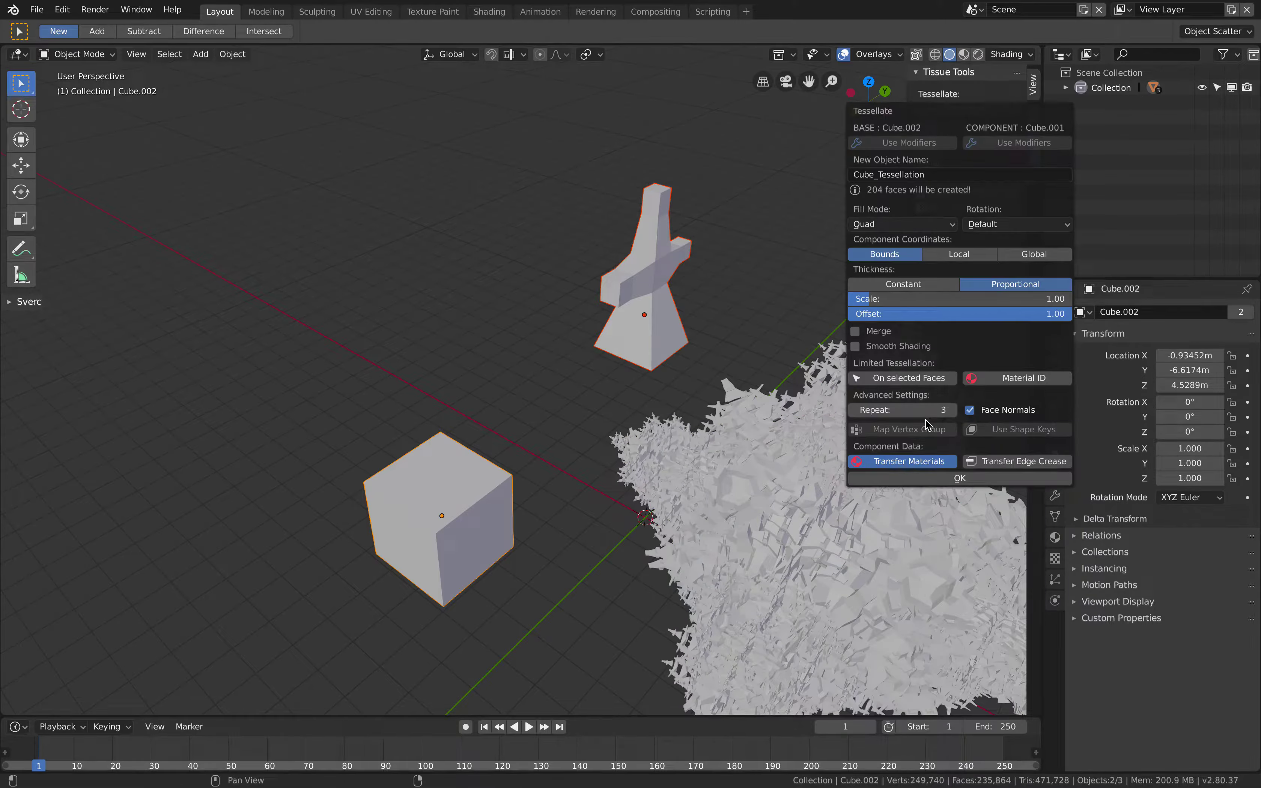
{"action": "left_click", "coordinate": [859, 410]}
{"action": "left_click", "coordinate": [913, 378]}
{"action": "left_click", "coordinate": [905, 493]}
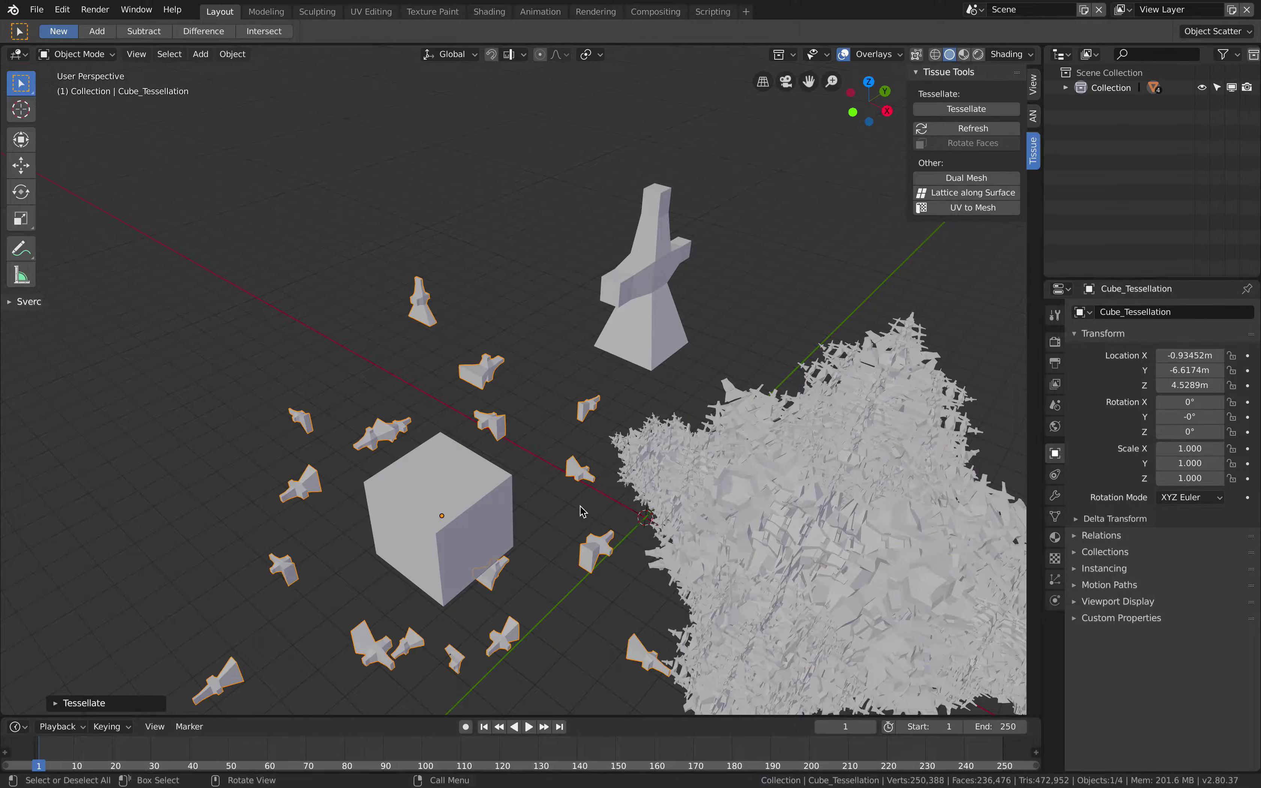
{"action": "middle_click_drag", "start_coordinate": [583, 508], "coordinate": [583, 512]}
{"action": "scroll", "coordinate": [580, 506], "scroll_direction": "down", "scroll_amount": 5}
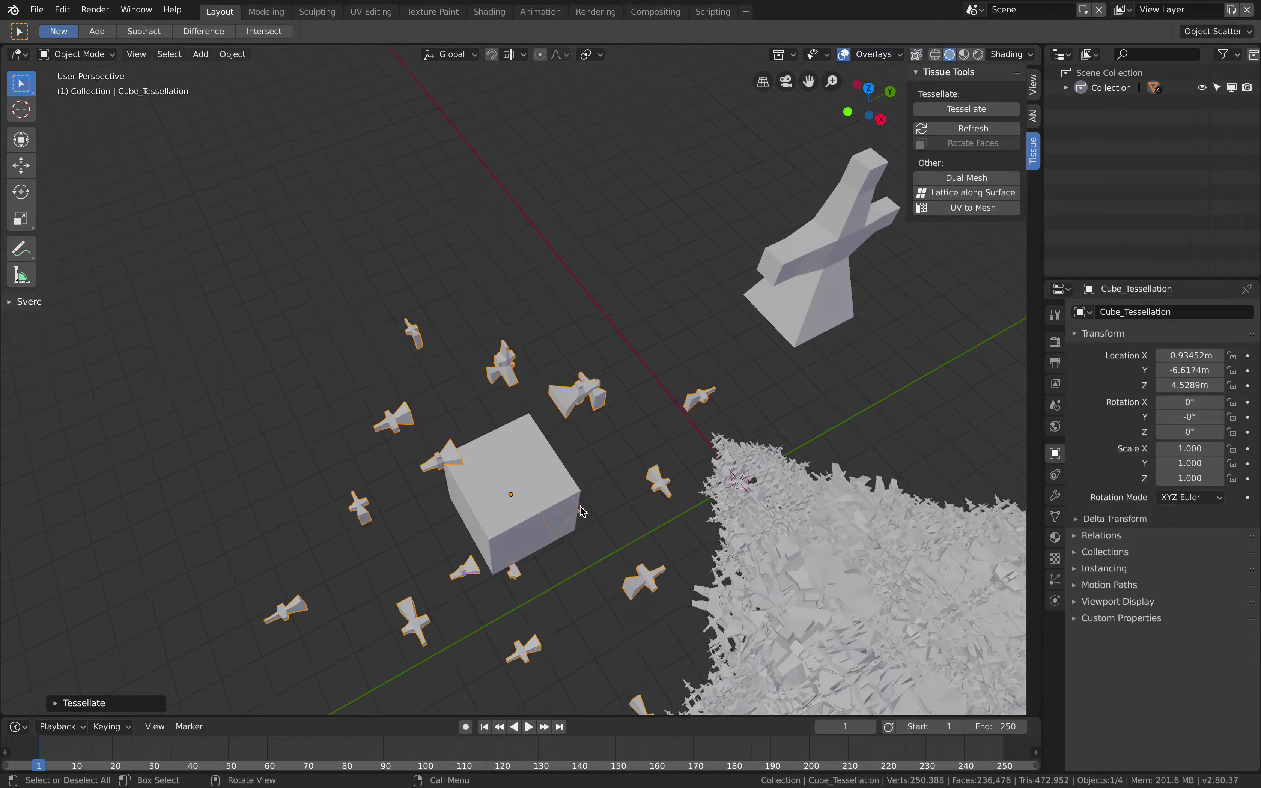
{"action": "key", "text": "ctrl+z"}
{"action": "scroll", "coordinate": [580, 507], "scroll_direction": "left", "scroll_amount": 10}
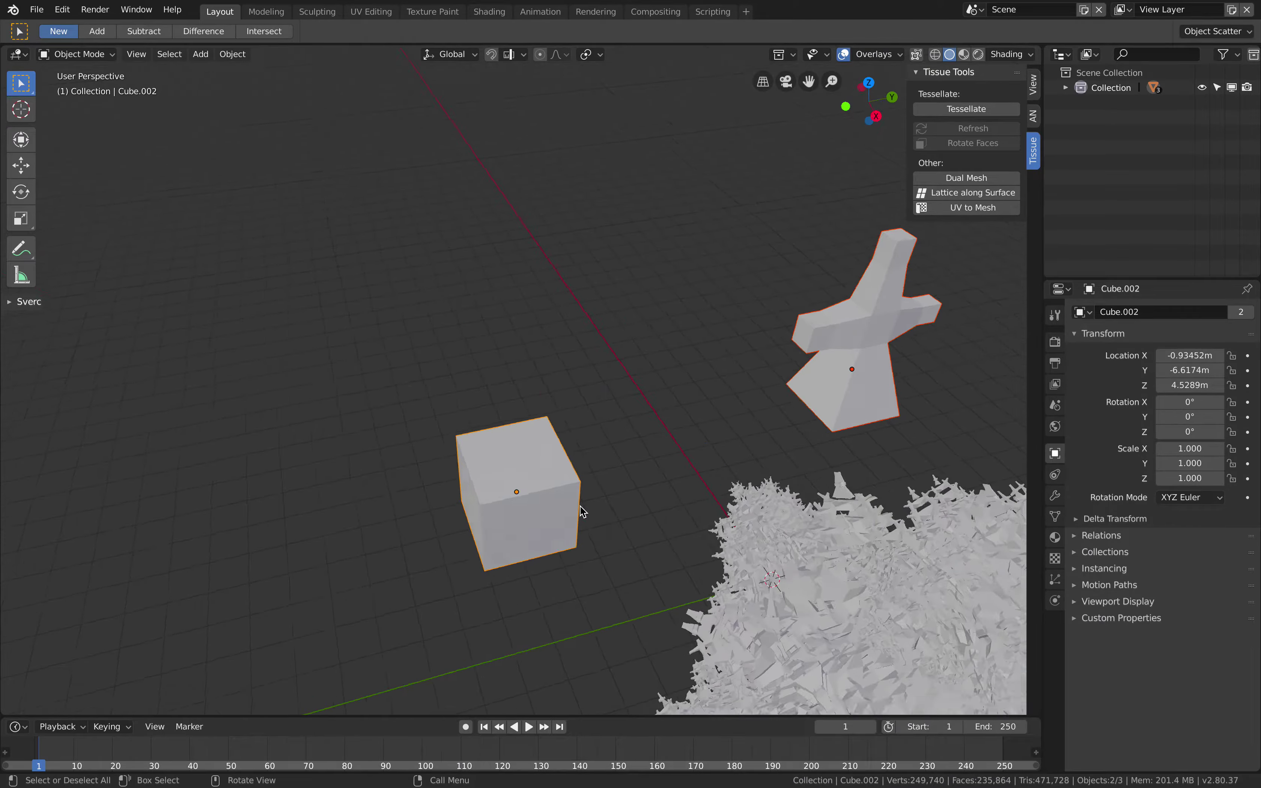
{"action": "scroll", "coordinate": [622, 420], "scroll_direction": "down", "scroll_amount": 10}
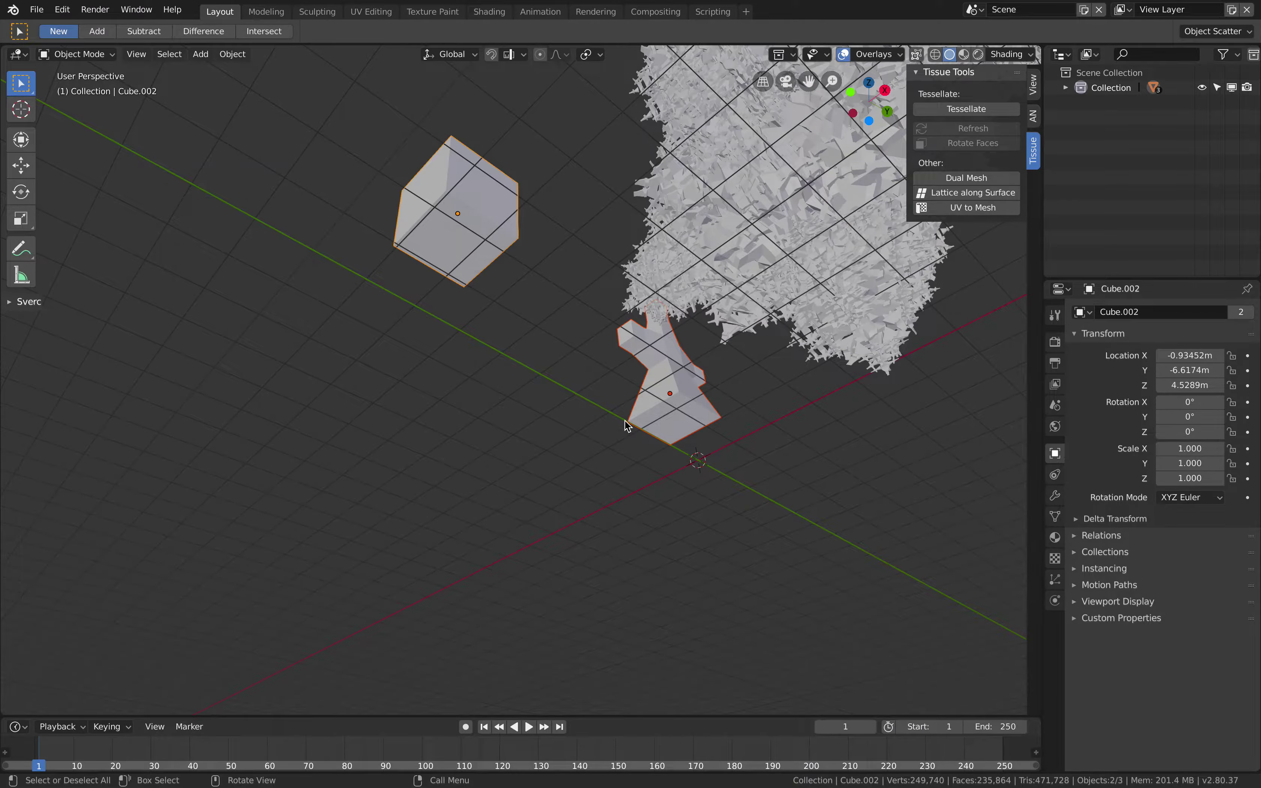
{"action": "scroll", "coordinate": [621, 420], "scroll_direction": "up", "scroll_amount": 10}
Save the scene as tissue_exploration_repeat_002.blend on the Desktop.
{"action": "left_click", "coordinate": [36, 9]}
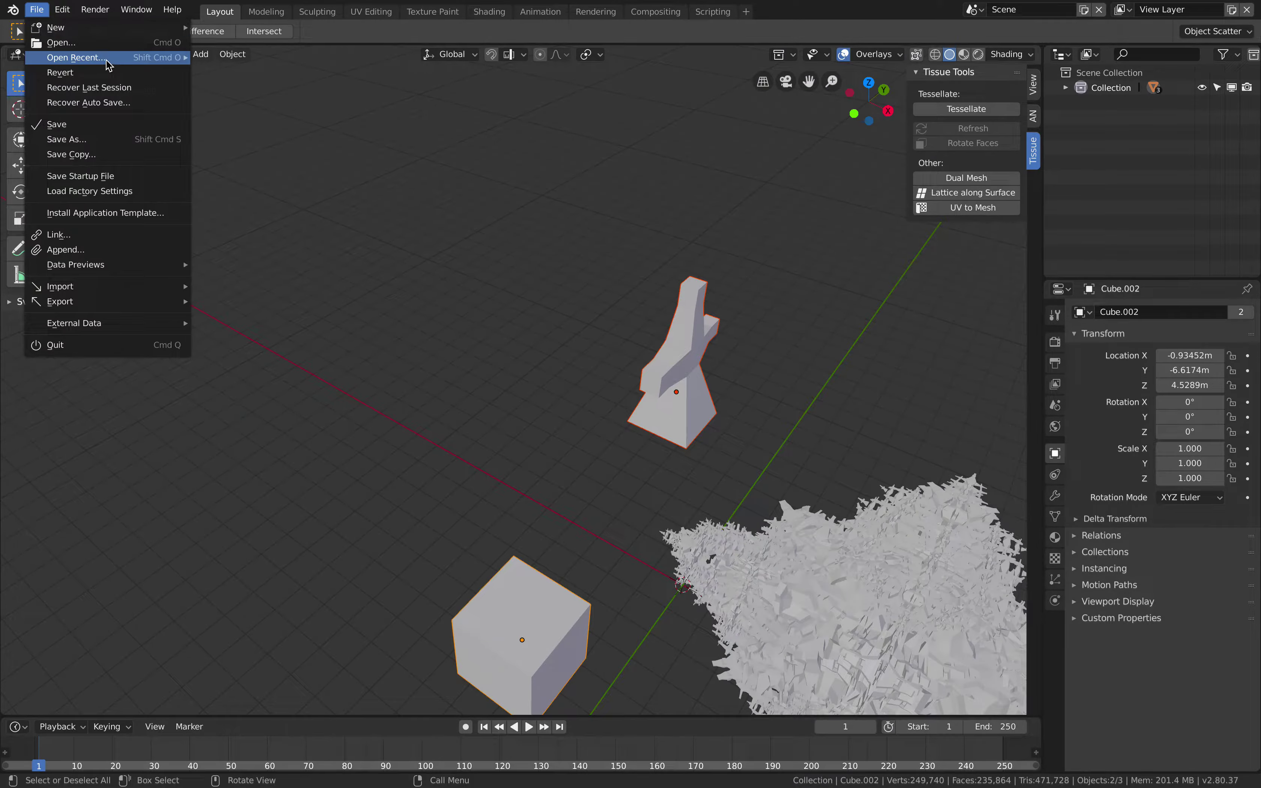
{"action": "mouse_move", "coordinate": [105, 58]}
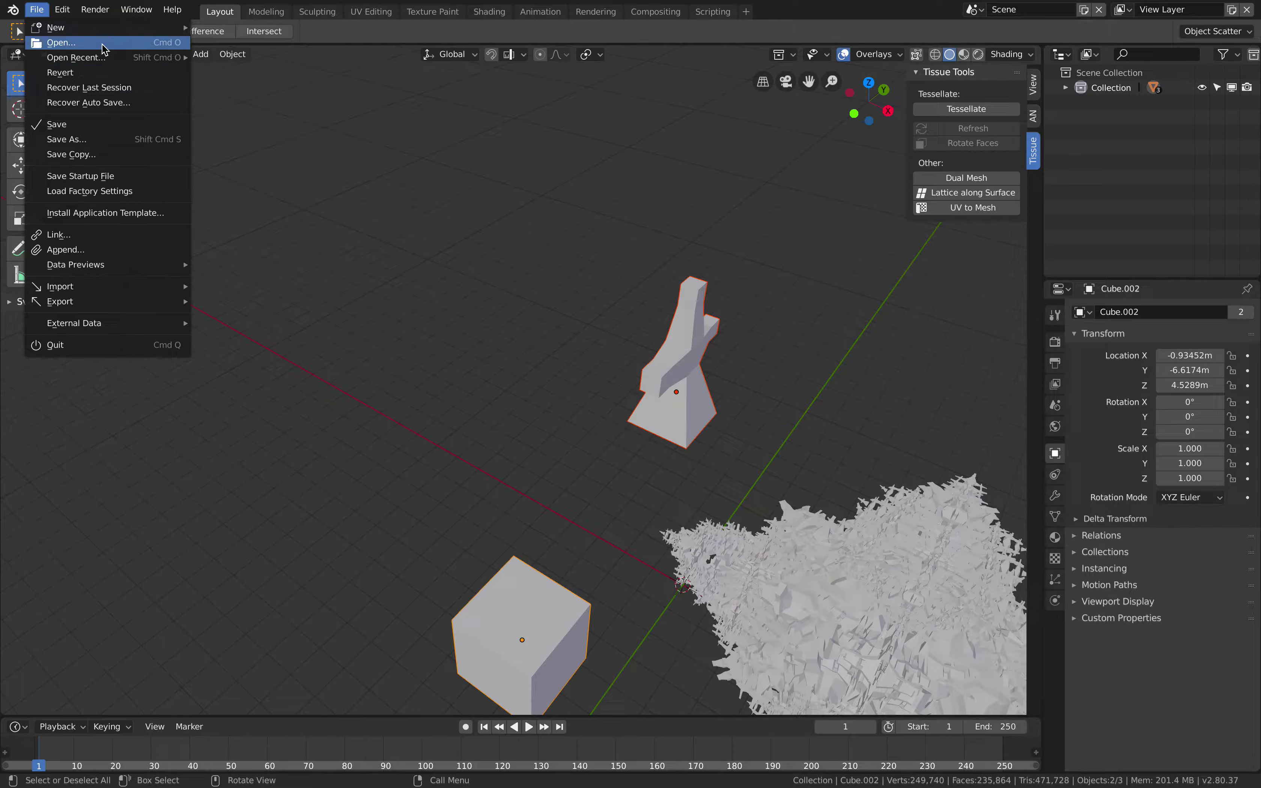
{"action": "left_click", "coordinate": [91, 121]}
{"action": "left_click", "coordinate": [38, 11]}
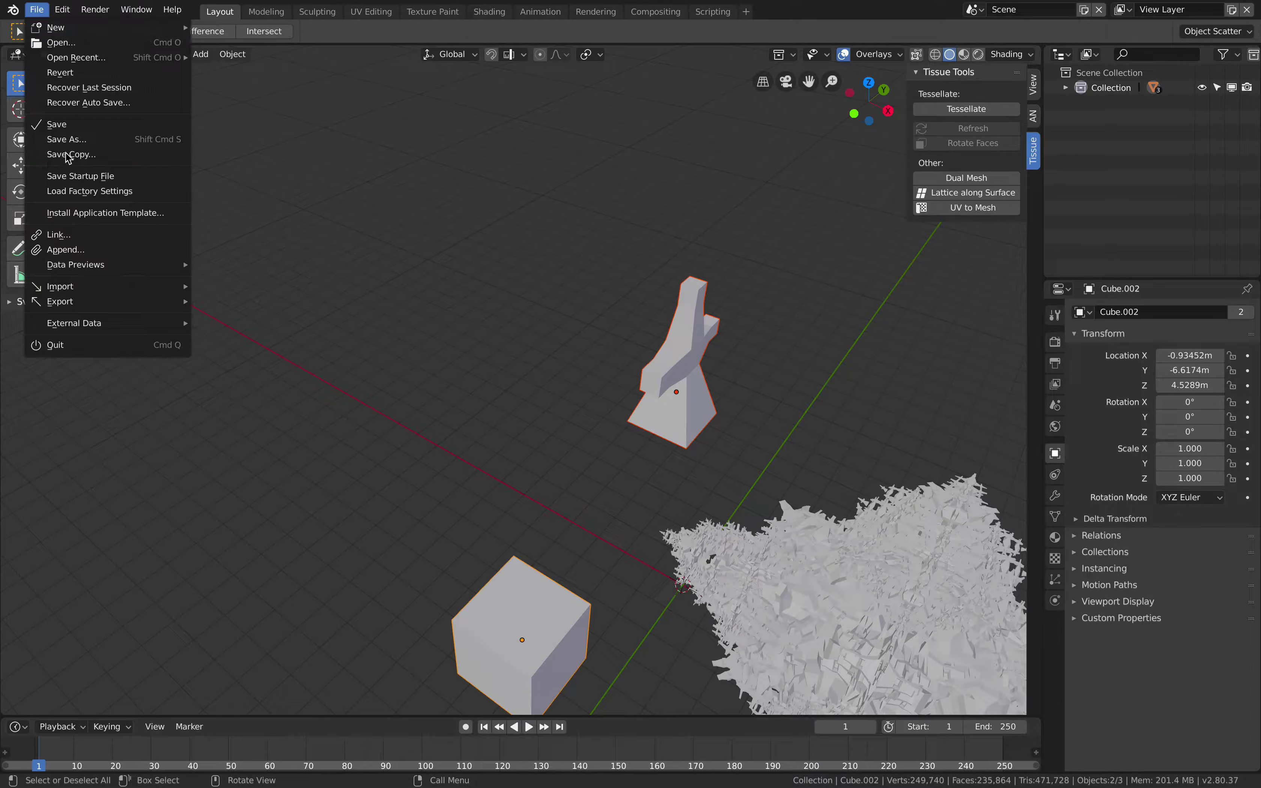
{"action": "left_click", "coordinate": [68, 136]}
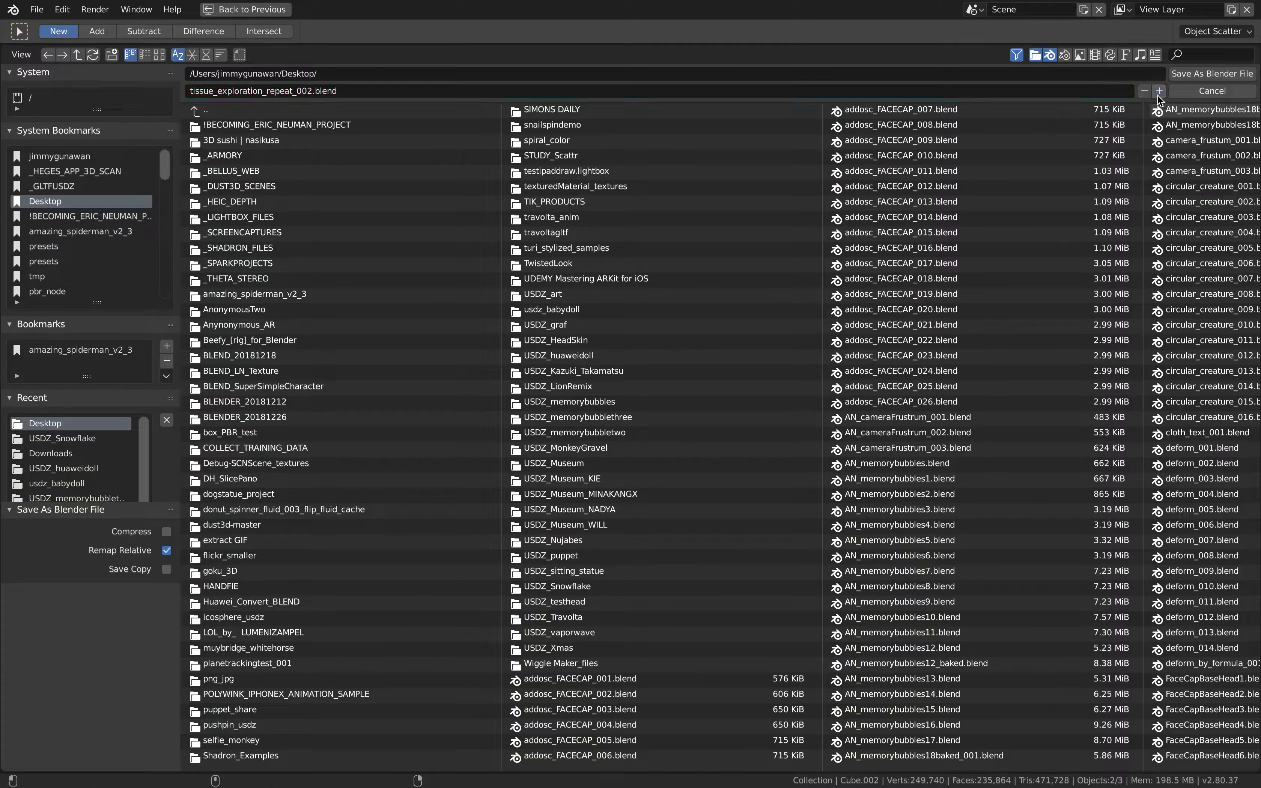
{"action": "left_click", "coordinate": [1187, 73]}
Open the recent file tissue_tesselate_repeat_001.blend.
{"action": "left_click", "coordinate": [39, 13]}
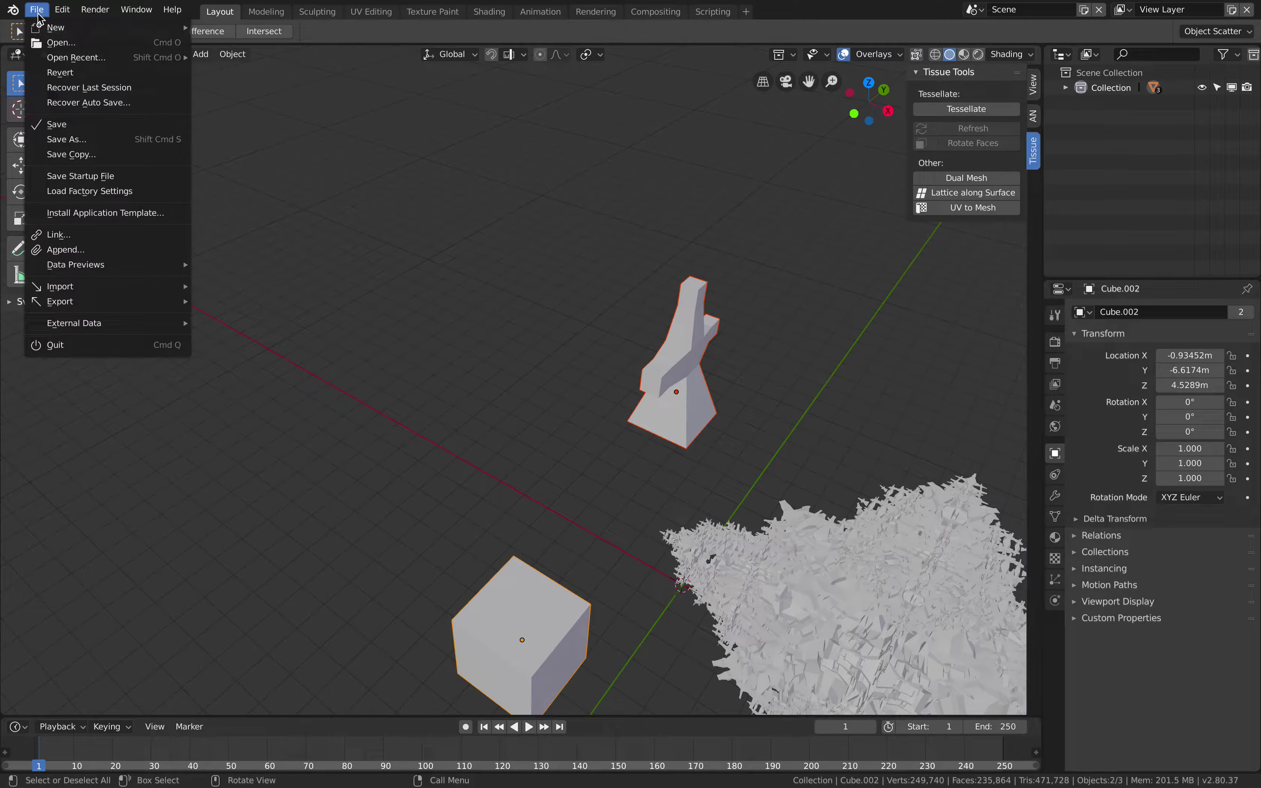
{"action": "mouse_move", "coordinate": [83, 60]}
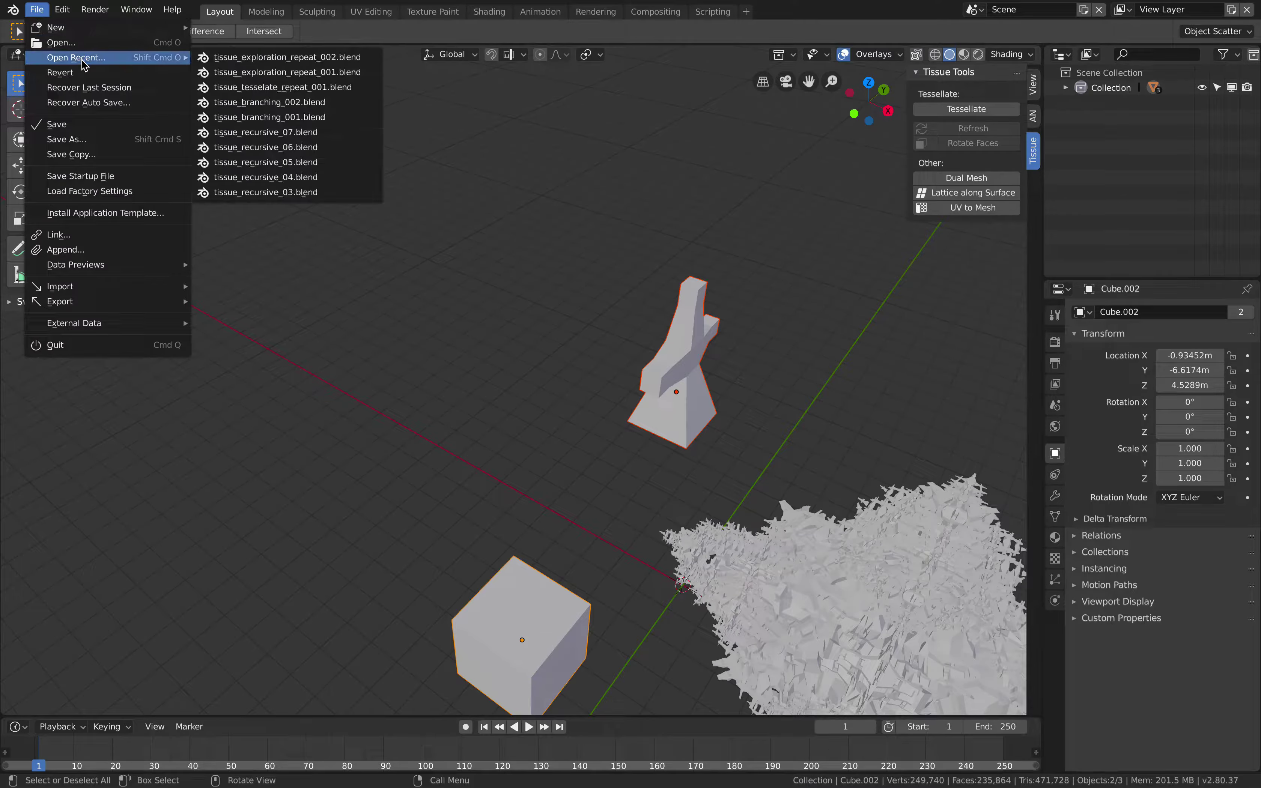
{"action": "left_click", "coordinate": [255, 87]}
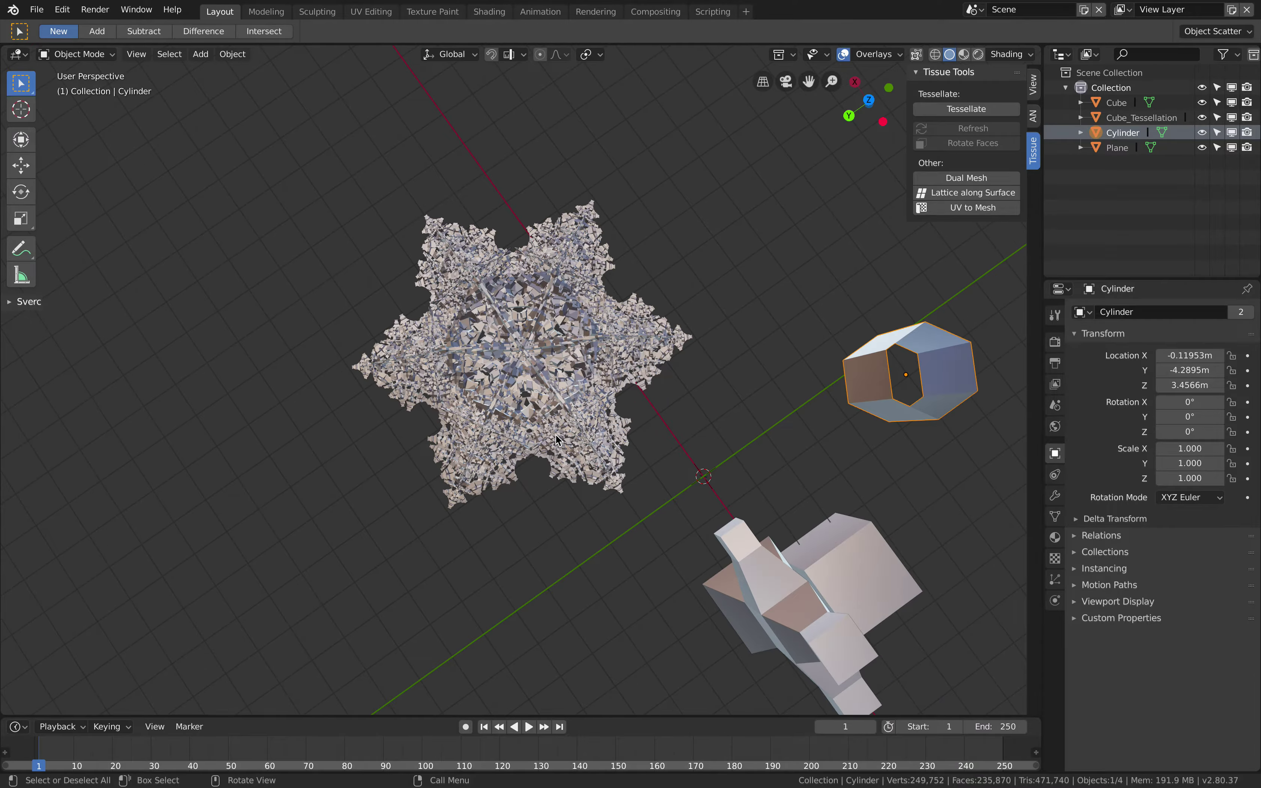
{"action": "middle_click_drag", "start_coordinate": [833, 377], "coordinate": [845, 397]}
Delete the plain cube beneath the cross-shaped component.
{"action": "left_click", "coordinate": [775, 455]}
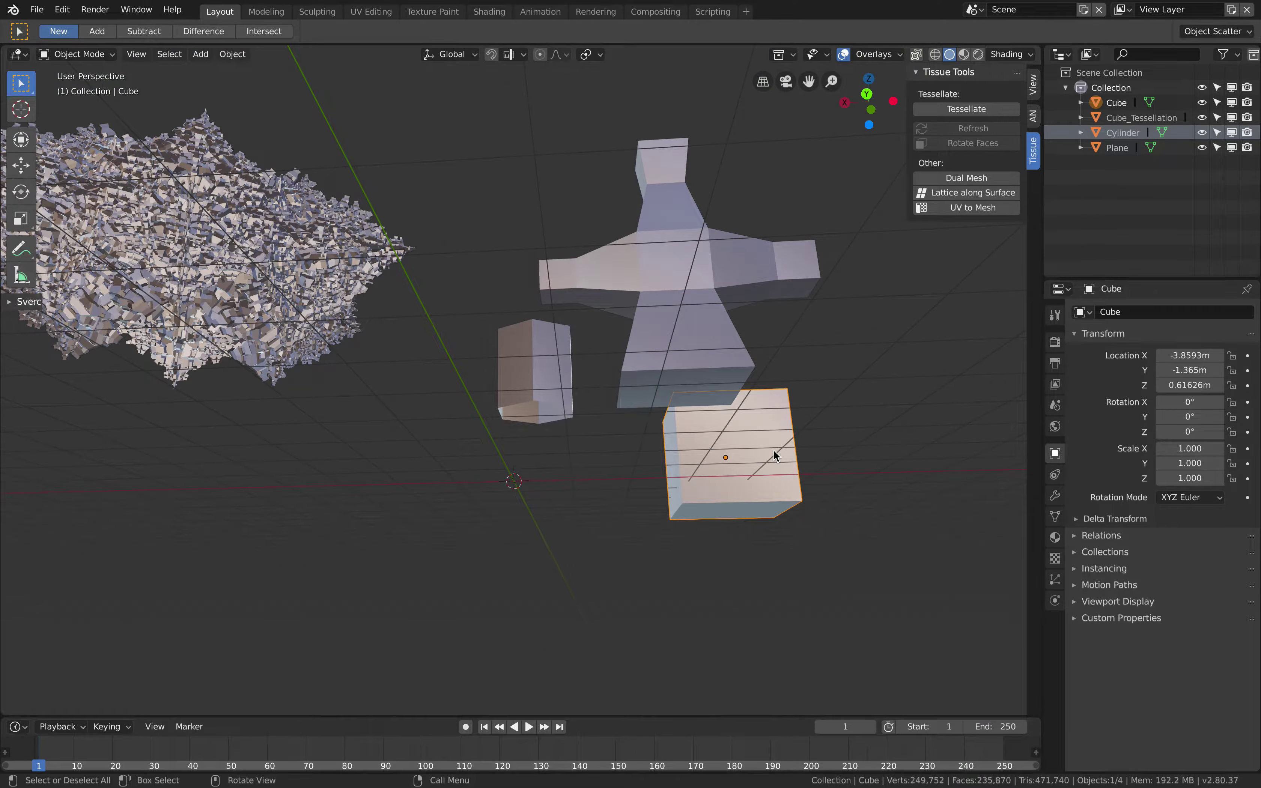
{"action": "key", "text": "Delete"}
{"action": "middle_click_drag", "start_coordinate": [774, 454], "coordinate": [775, 453]}
{"action": "middle_click_drag", "start_coordinate": [436, 324], "coordinate": [427, 297]}
{"action": "left_click", "coordinate": [432, 304]}
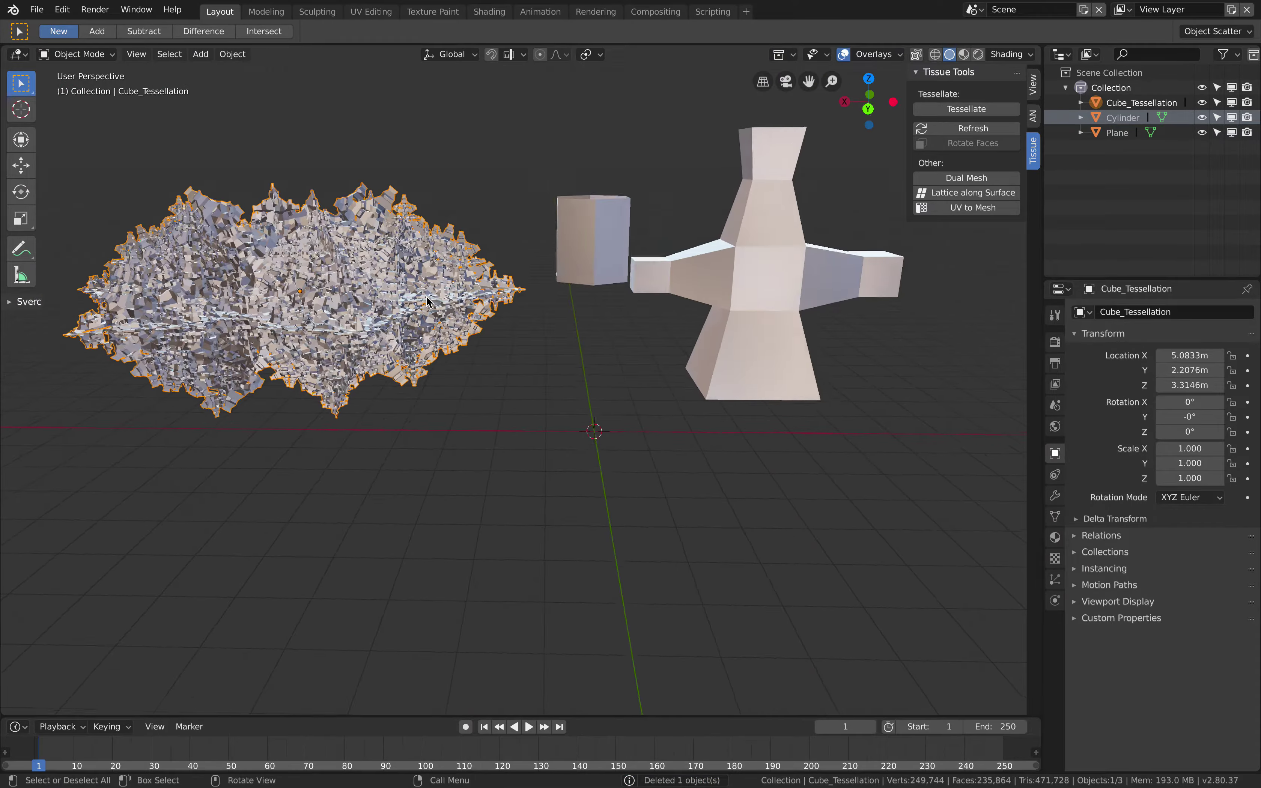
Scale the hexagonal cylinder along global Z to about 0.373, flattening it into a low ring.
{"action": "left_click", "coordinate": [585, 257]}
{"action": "middle_click_drag", "start_coordinate": [586, 256], "coordinate": [504, 185]}
{"action": "middle_click_drag", "start_coordinate": [583, 222], "coordinate": [585, 221]}
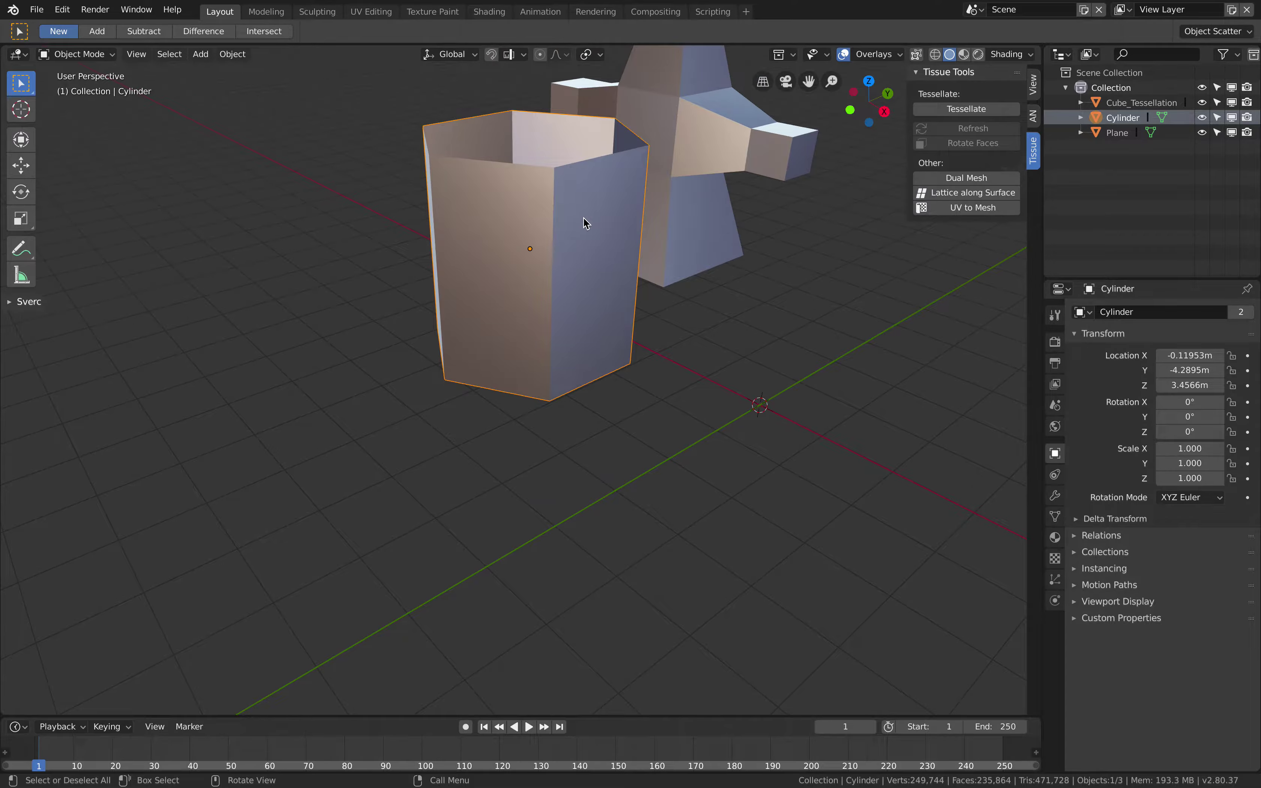
{"action": "key", "text": "s"}
{"action": "key", "text": "z"}
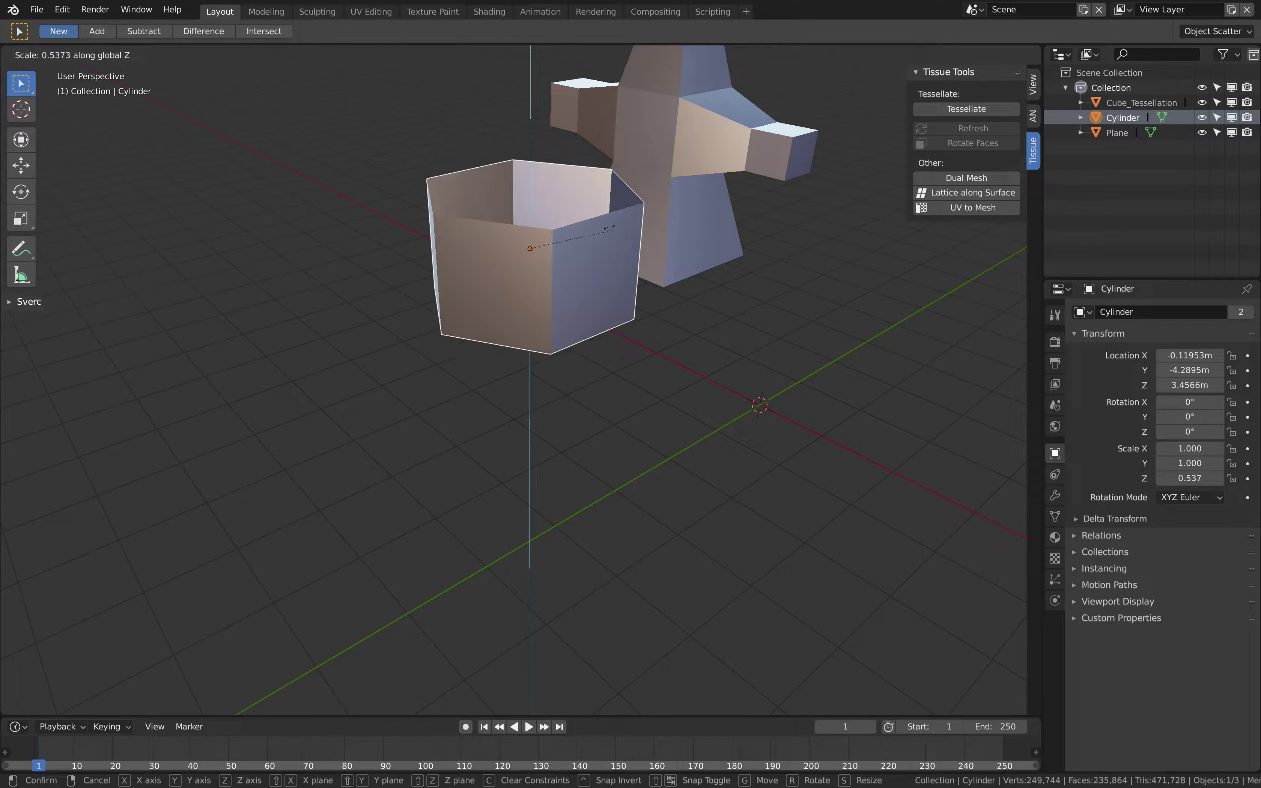
{"action": "left_click", "coordinate": [583, 217]}
{"action": "middle_click_drag", "start_coordinate": [583, 217], "coordinate": [624, 169]}
Move the existing cube tessellation away by about 1.75 m in X, 0.03 m in Y and 0.73 m in Z.
{"action": "scroll", "coordinate": [615, 173], "scroll_direction": "down", "scroll_amount": 5}
{"action": "left_click", "coordinate": [625, 174]}
{"action": "left_click_drag", "start_coordinate": [626, 173], "coordinate": [693, 148]}
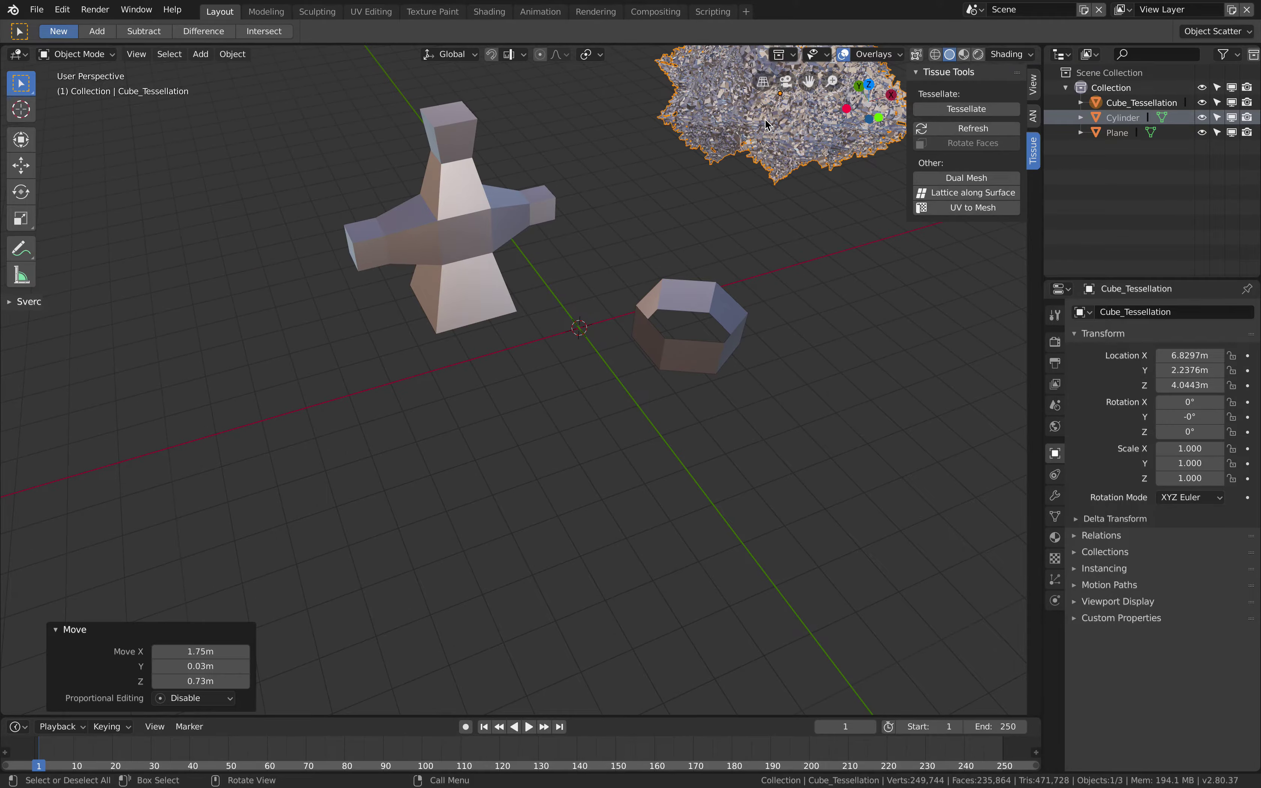
Tessellate the hexagonal ring with the cross component using Bounds coordinates and a Repeat of 1, and undo it.
{"action": "left_click", "coordinate": [488, 220]}
{"action": "middle_click_drag", "start_coordinate": [489, 220], "coordinate": [437, 253]}
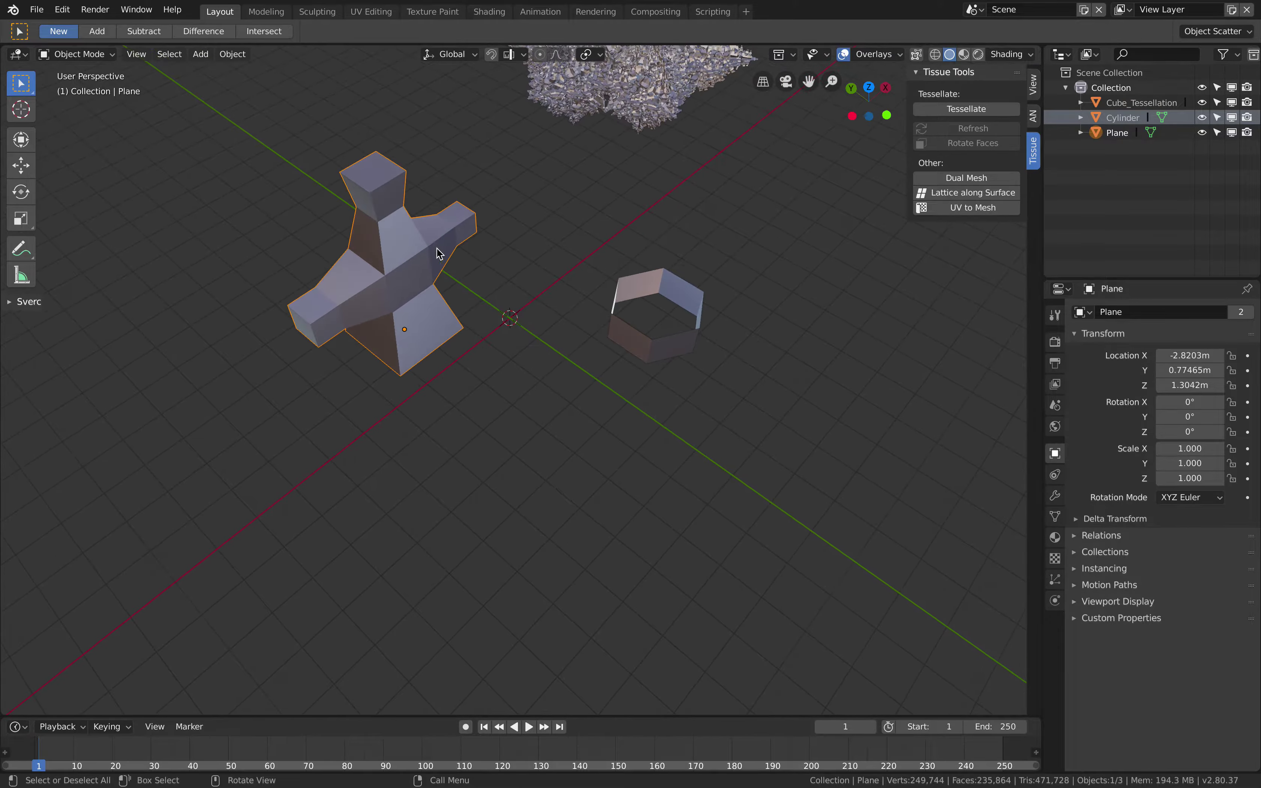
{"action": "left_click", "coordinate": [638, 302], "text": "shift"}
{"action": "middle_click_drag", "start_coordinate": [639, 302], "coordinate": [629, 282]}
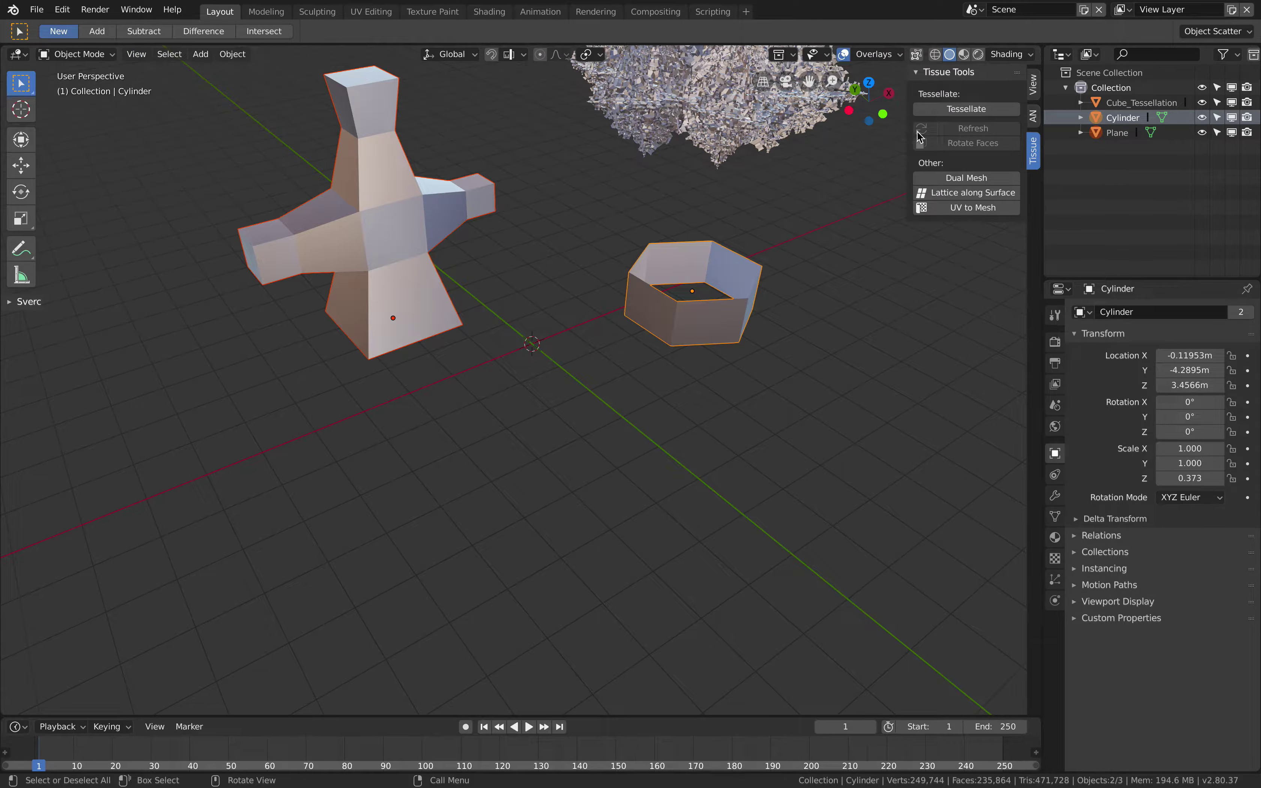
{"action": "left_click", "coordinate": [963, 107]}
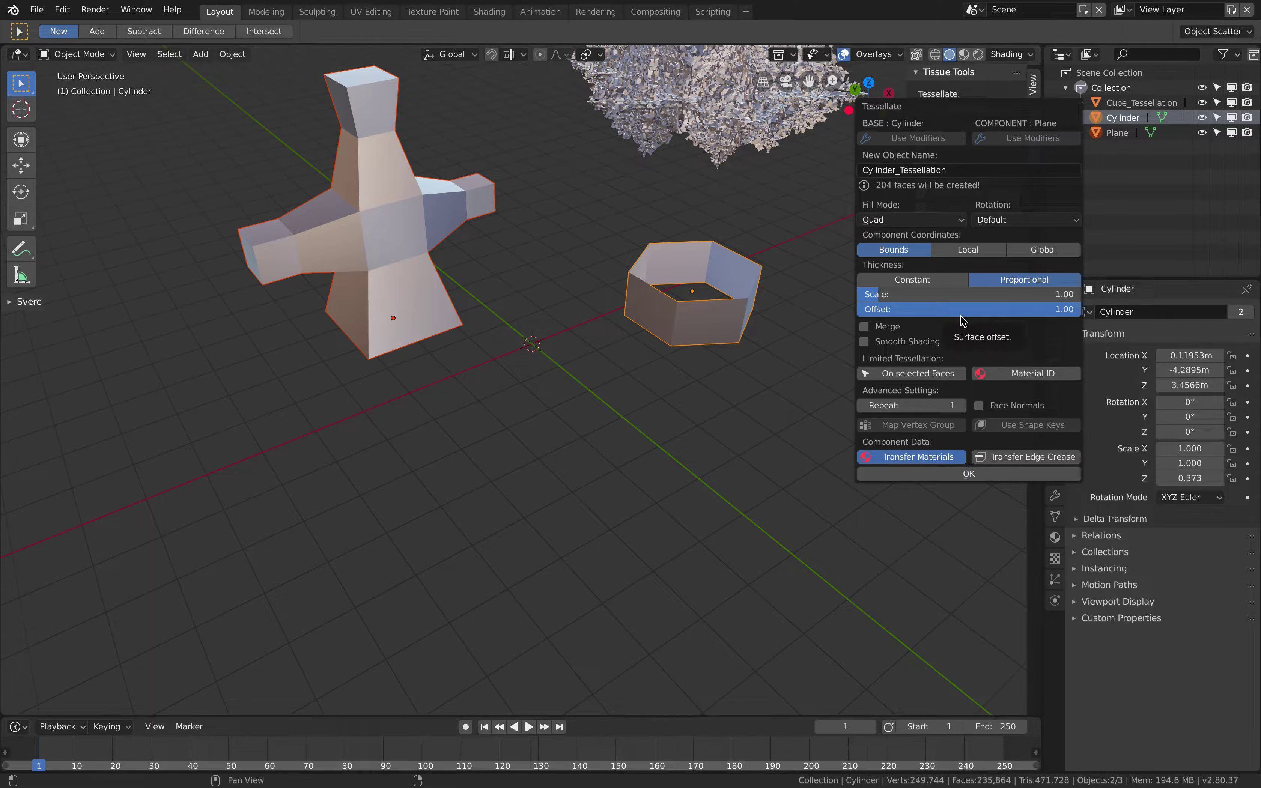
{"action": "left_click", "coordinate": [961, 474]}
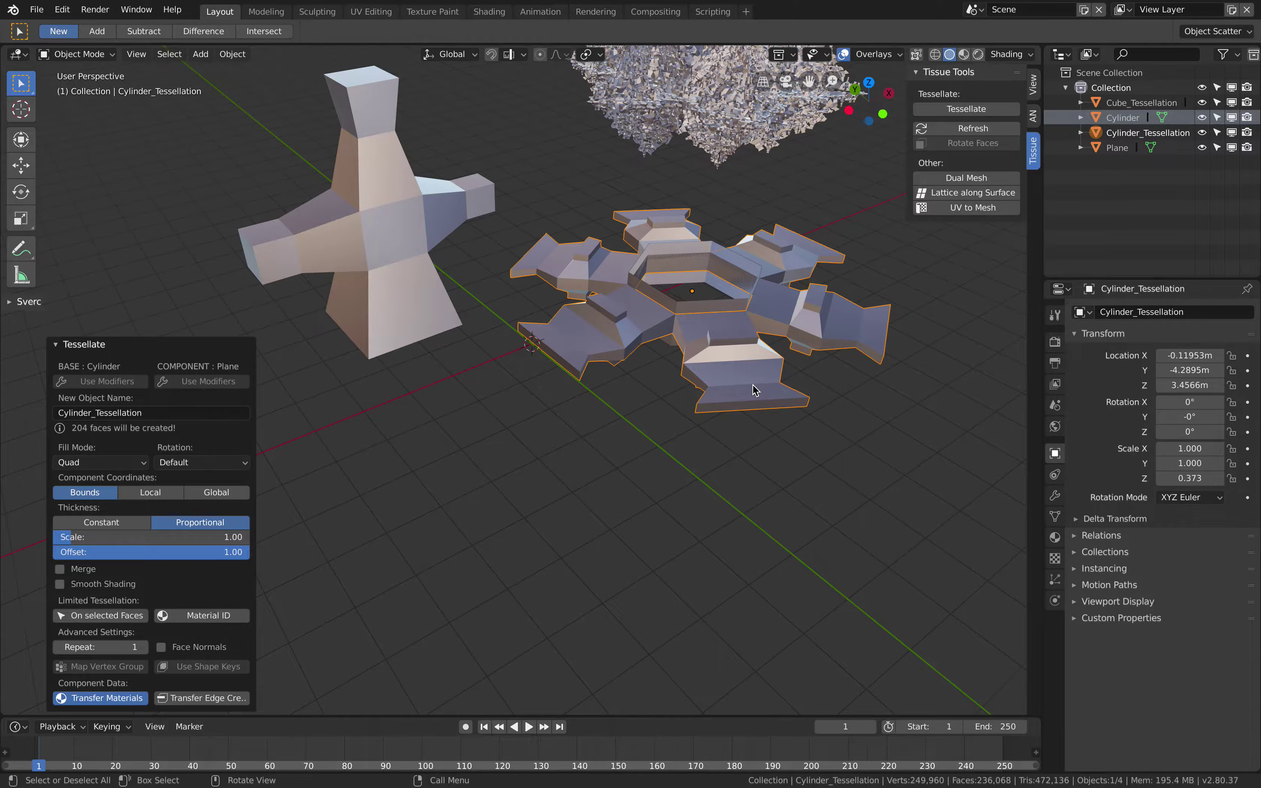
{"action": "middle_click_drag", "start_coordinate": [960, 474], "coordinate": [755, 390]}
{"action": "scroll", "coordinate": [755, 390], "scroll_direction": "left", "scroll_amount": 5}
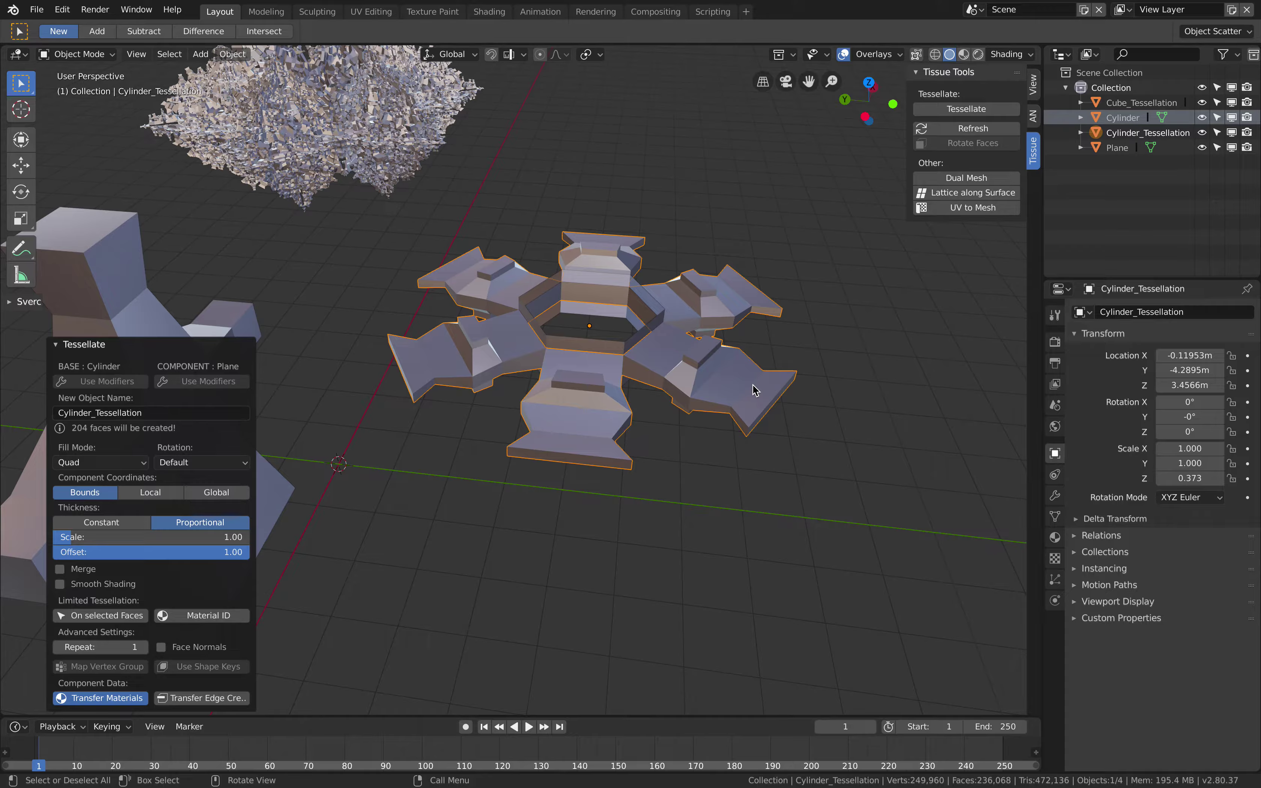
{"action": "scroll", "coordinate": [755, 390], "scroll_direction": "down", "scroll_amount": 5}
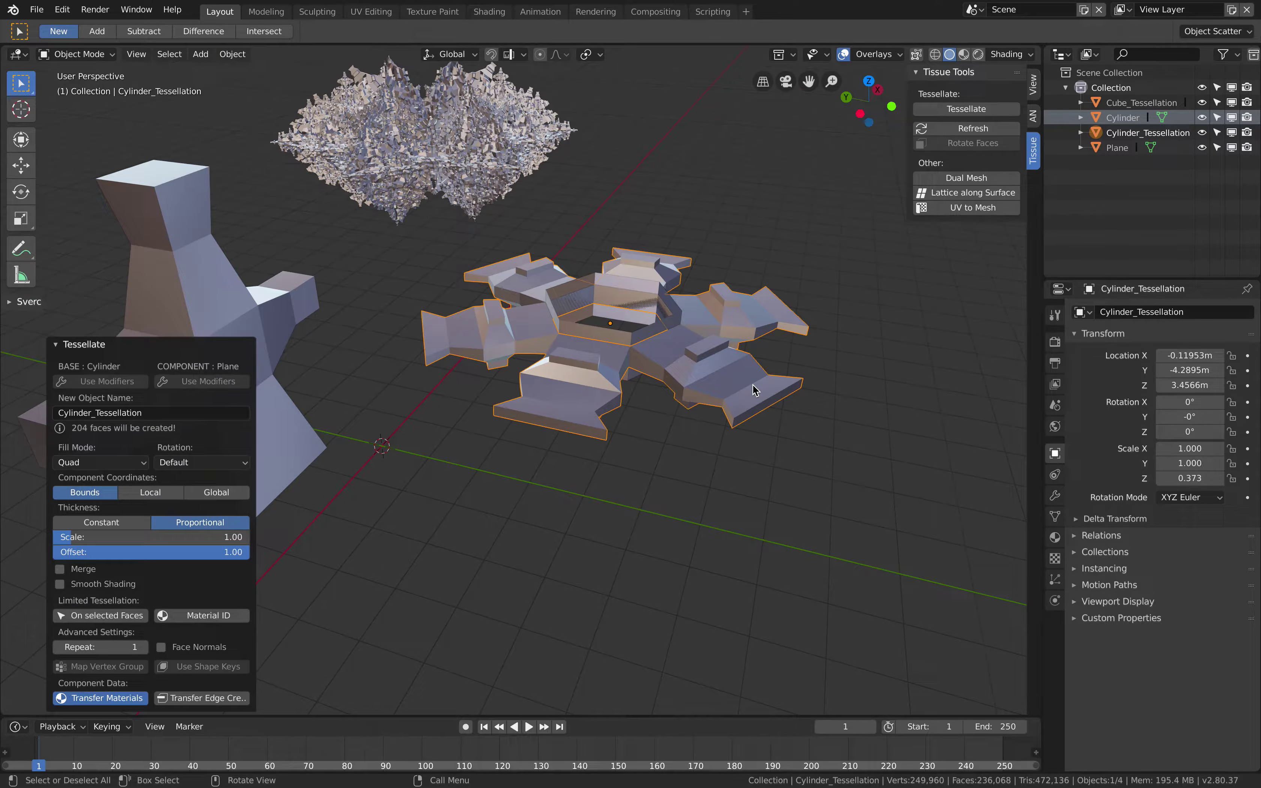
{"action": "key", "text": "ctrl+z"}
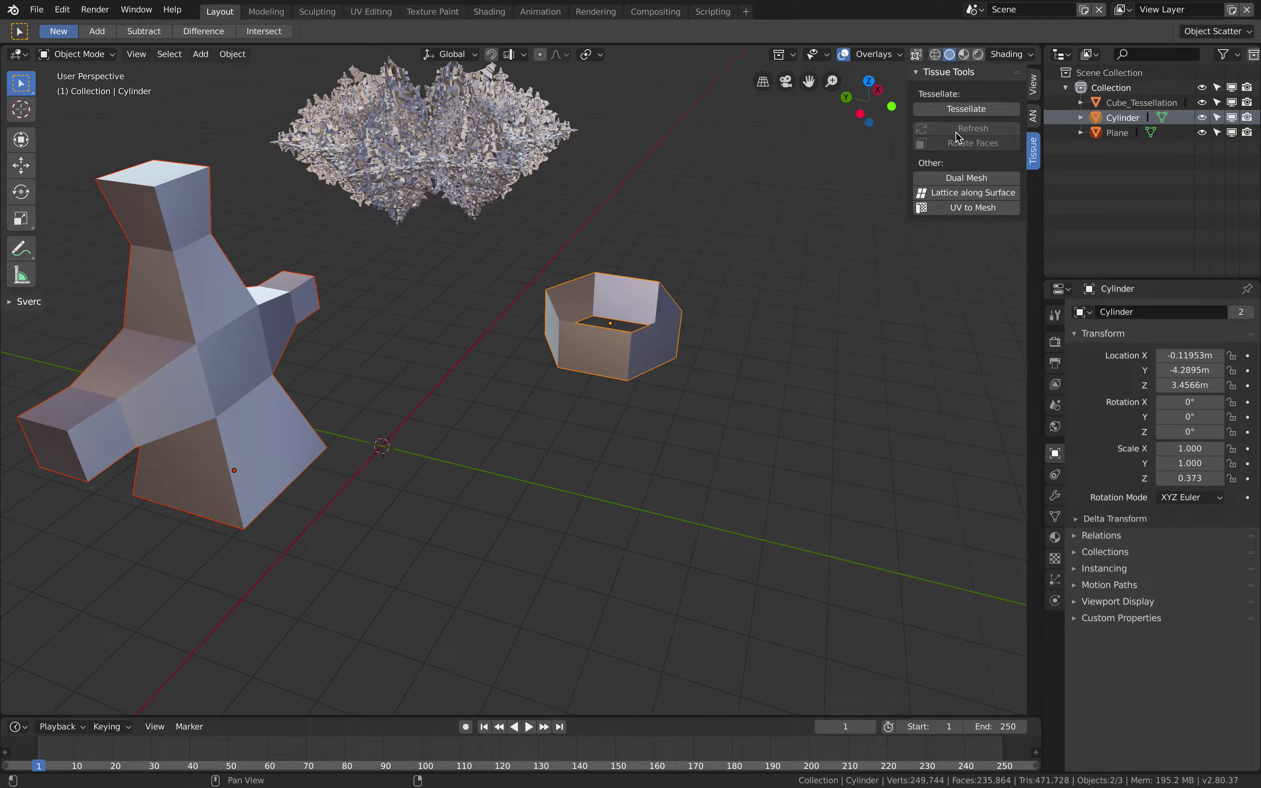
Tessellate the hexagonal ring with the cross component using Bounds coordinates and a Repeat of 2, and undo it.
{"action": "left_click", "coordinate": [1011, 108]}
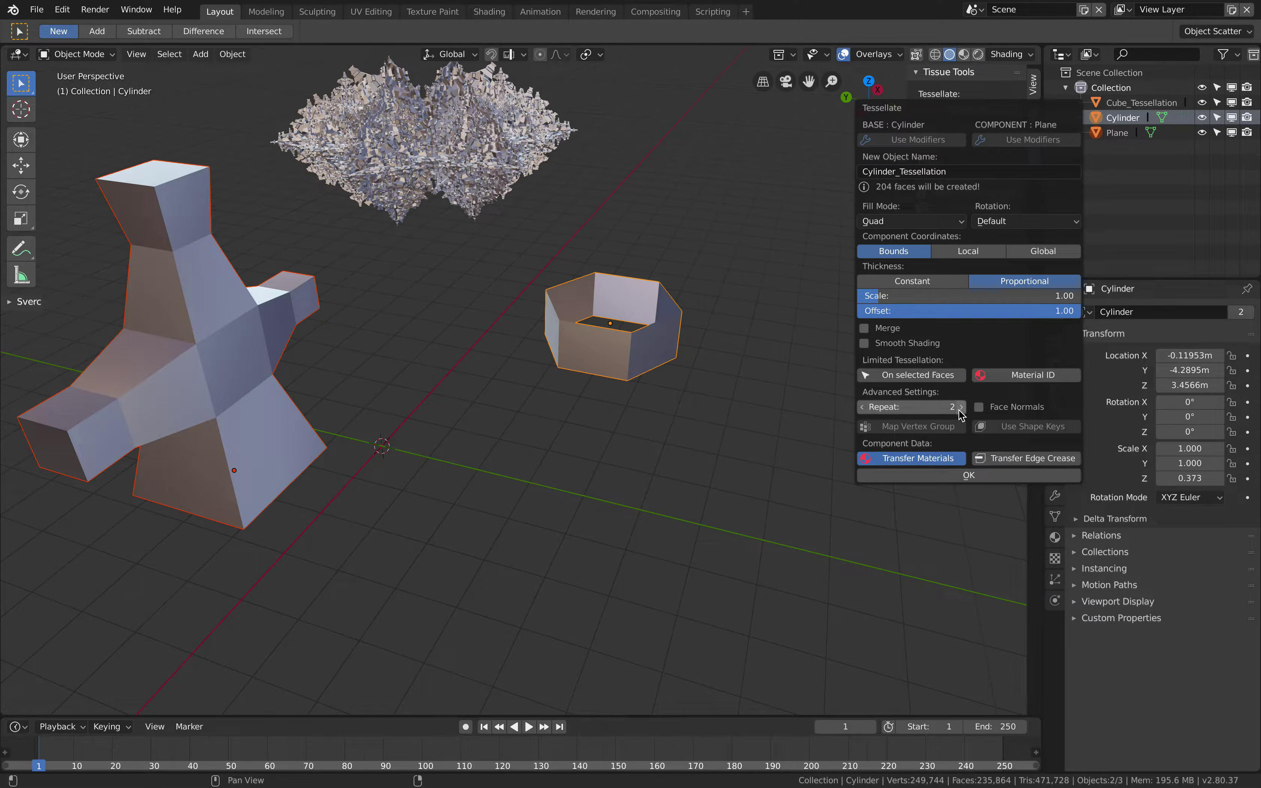
{"action": "left_click", "coordinate": [966, 477]}
{"action": "scroll", "coordinate": [691, 405], "scroll_direction": "up", "scroll_amount": 5}
{"action": "scroll", "coordinate": [691, 405], "scroll_direction": "down", "scroll_amount": 3}
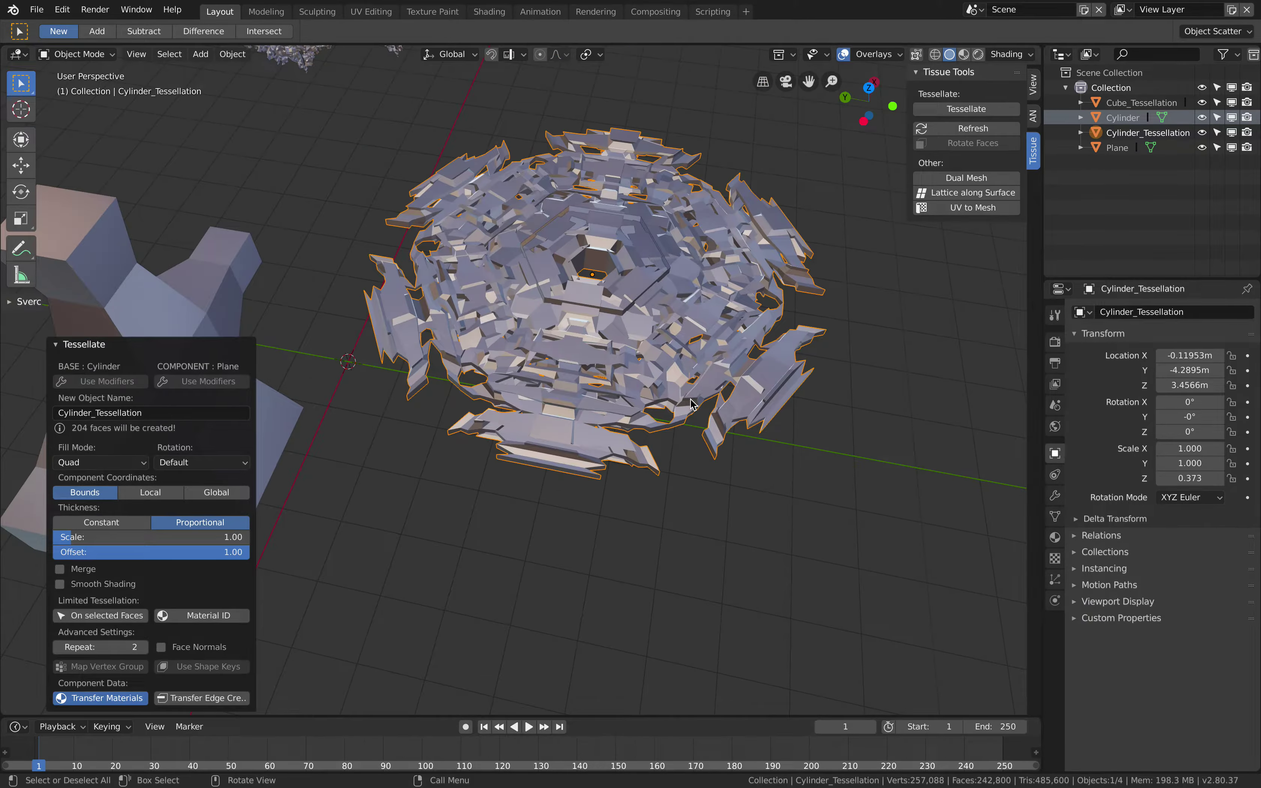
{"action": "key", "text": "ctrl+z"}
Tessellate the hexagonal ring with the cross component using Bounds coordinates and a Repeat of 3, with Merge disabled.
{"action": "left_click", "coordinate": [963, 108]}
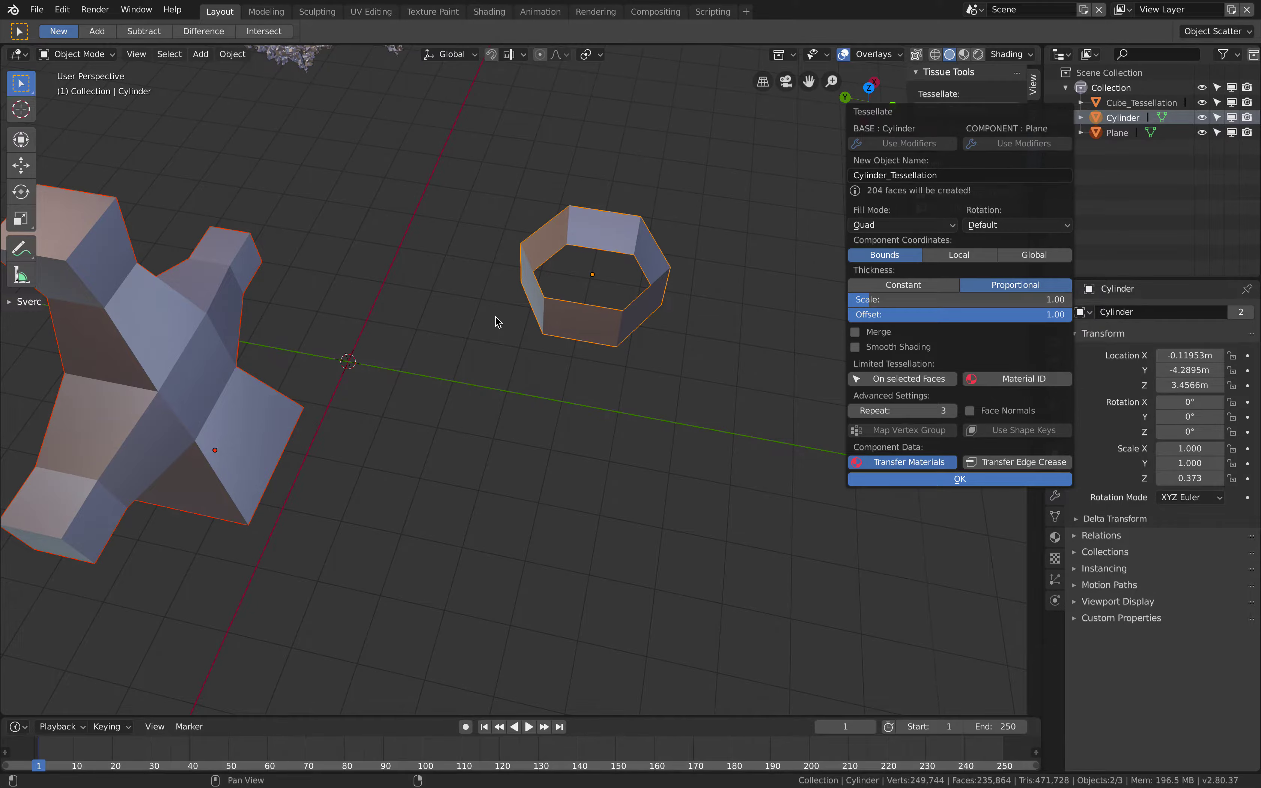
{"action": "scroll", "coordinate": [495, 316], "scroll_direction": "up", "scroll_amount": 10}
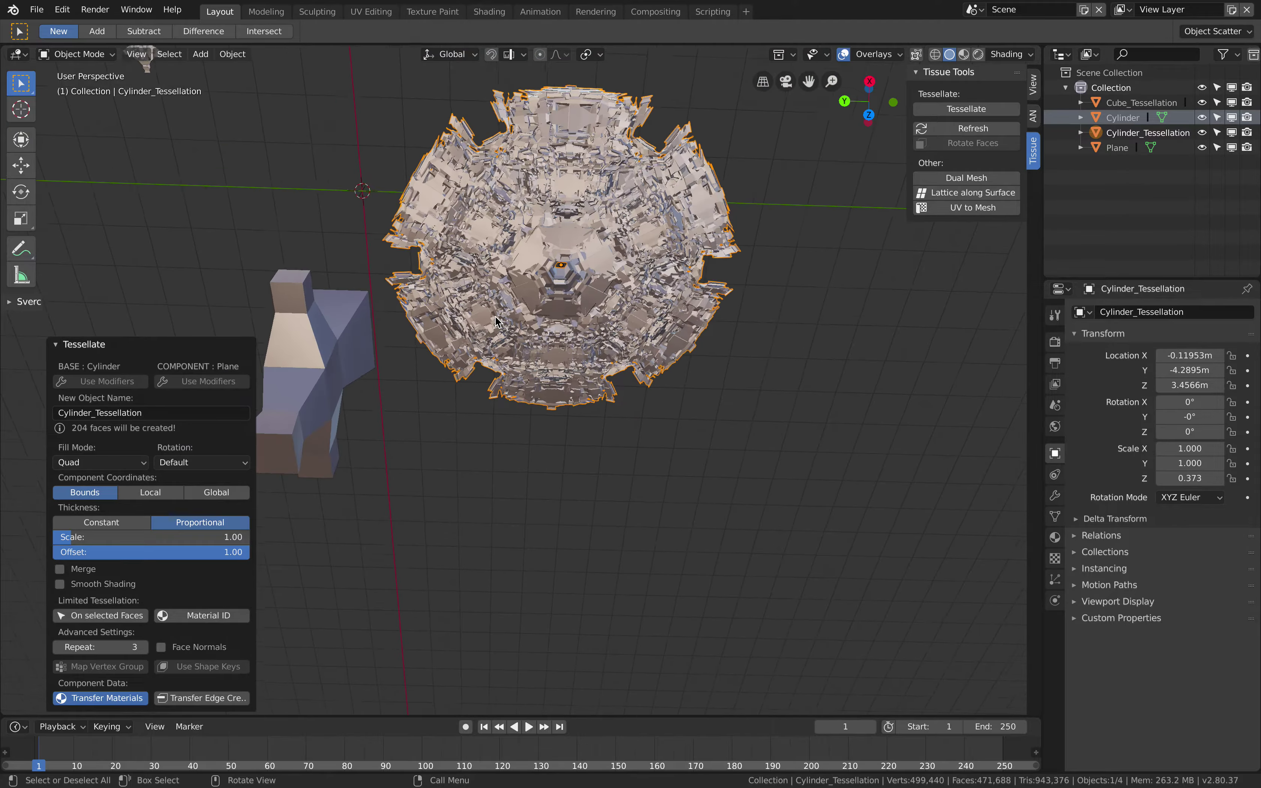
{"action": "scroll", "coordinate": [496, 317], "scroll_direction": "down", "scroll_amount": 10}
{"action": "scroll", "coordinate": [496, 317], "scroll_direction": "right", "scroll_amount": 5}
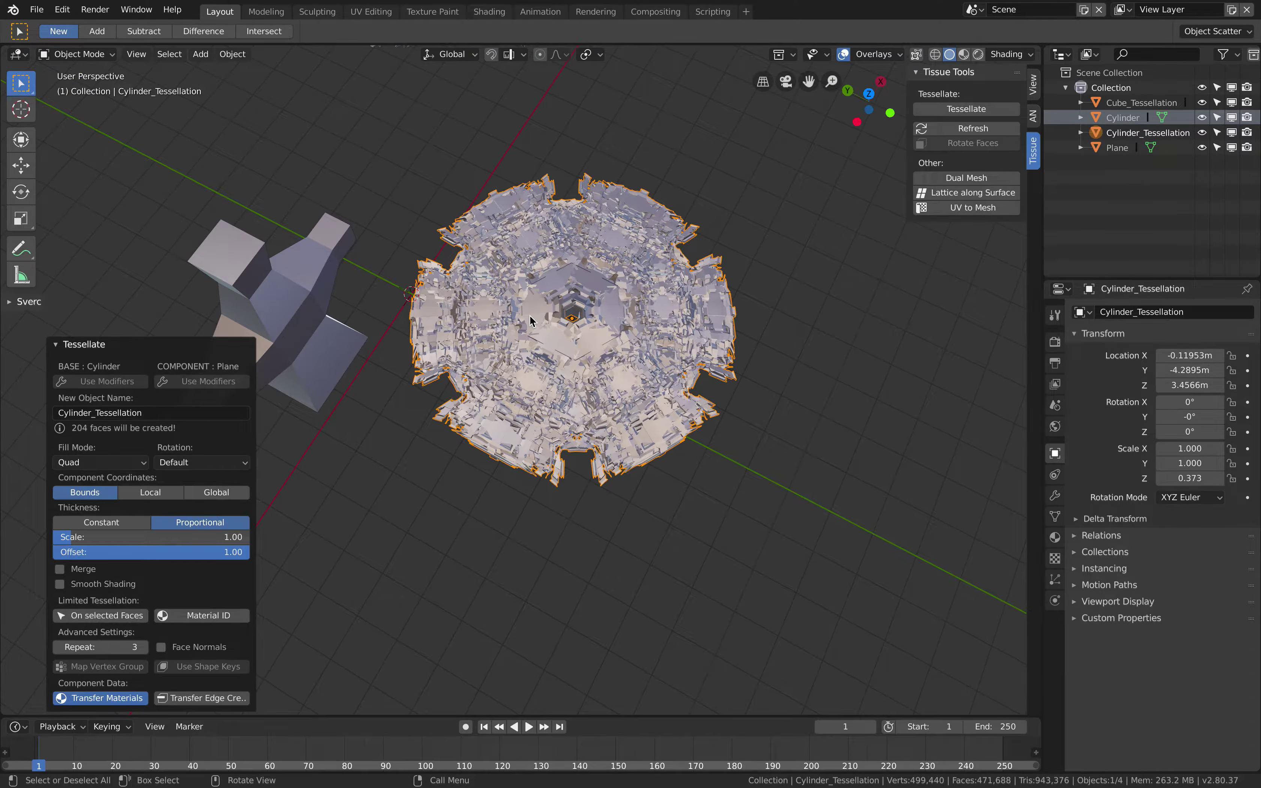
Move the new ring tessellation off its base by about 1.37 m in X, -6.1 m in Y and -0.615 m in Z.
{"action": "left_click", "coordinate": [654, 349]}
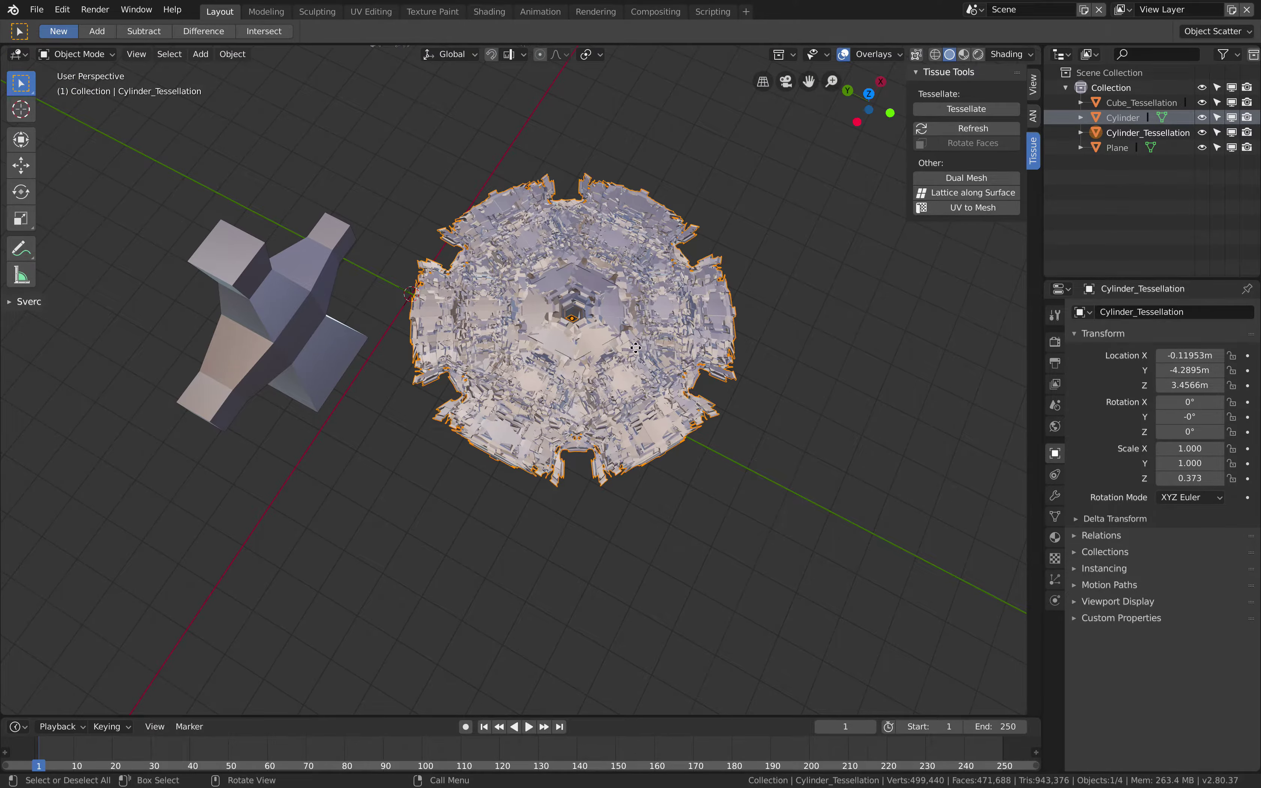
{"action": "left_click_drag", "start_coordinate": [635, 348], "coordinate": [952, 449]}
{"action": "middle_click_drag", "start_coordinate": [567, 340], "coordinate": [490, 307]}
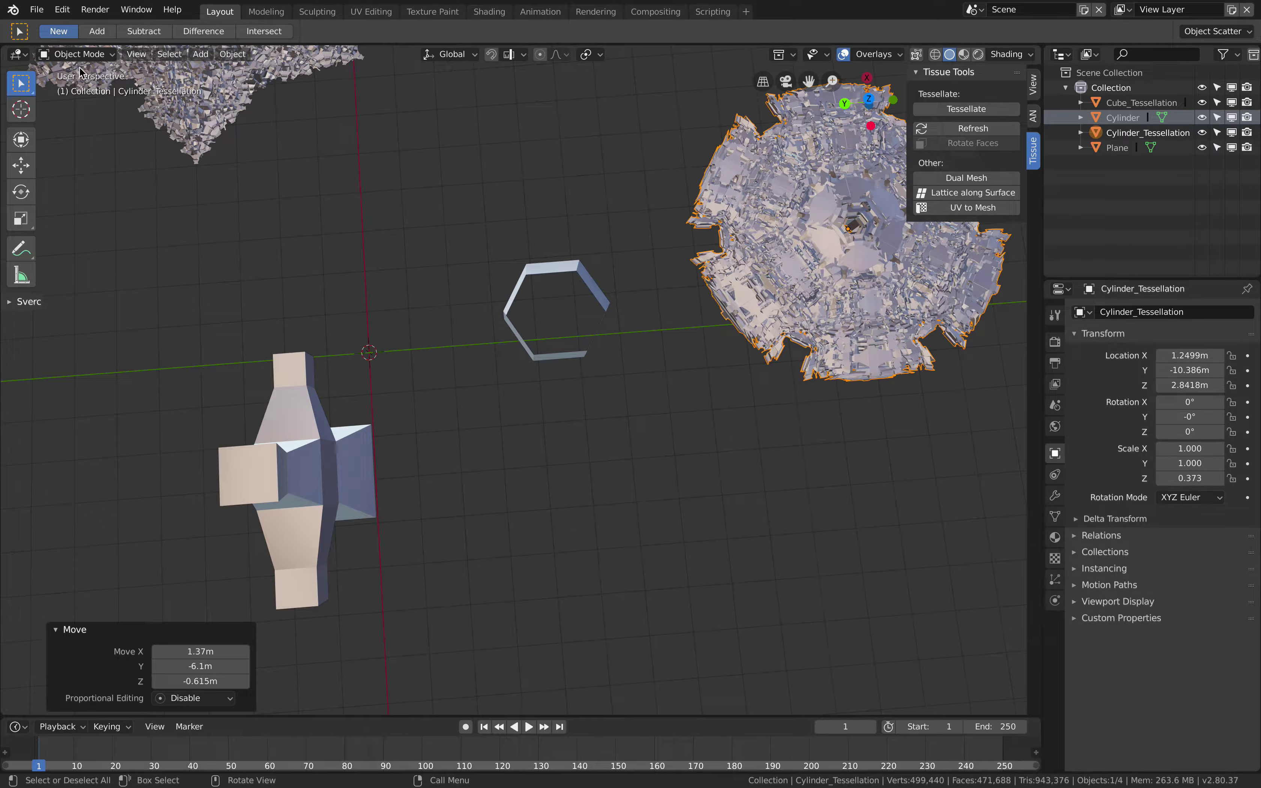
Save the ring tessellation scene as a tissue_tesselate_repeat Blender file on the Desktop.
{"action": "left_click", "coordinate": [36, 10]}
{"action": "left_click", "coordinate": [57, 136]}
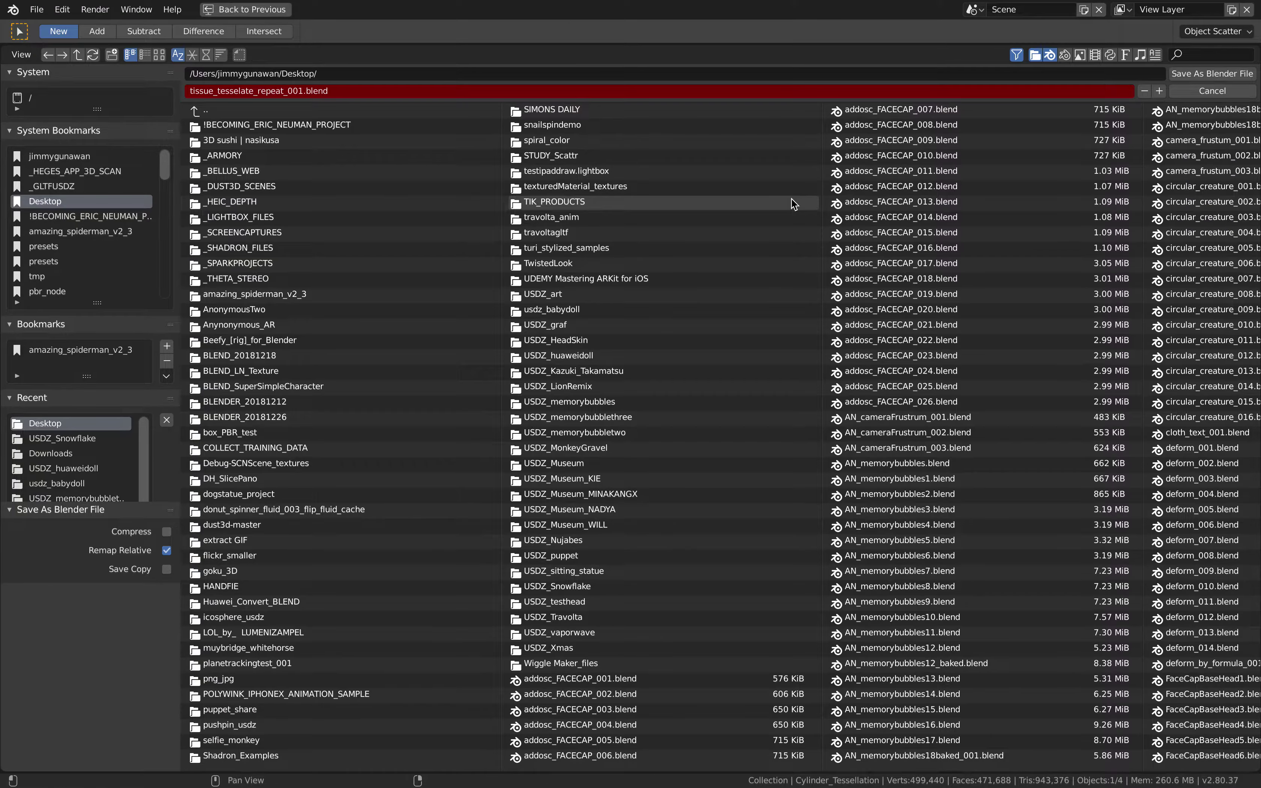
{"action": "left_click", "coordinate": [1179, 77]}
{"action": "middle_click_drag", "start_coordinate": [771, 235], "coordinate": [686, 326]}
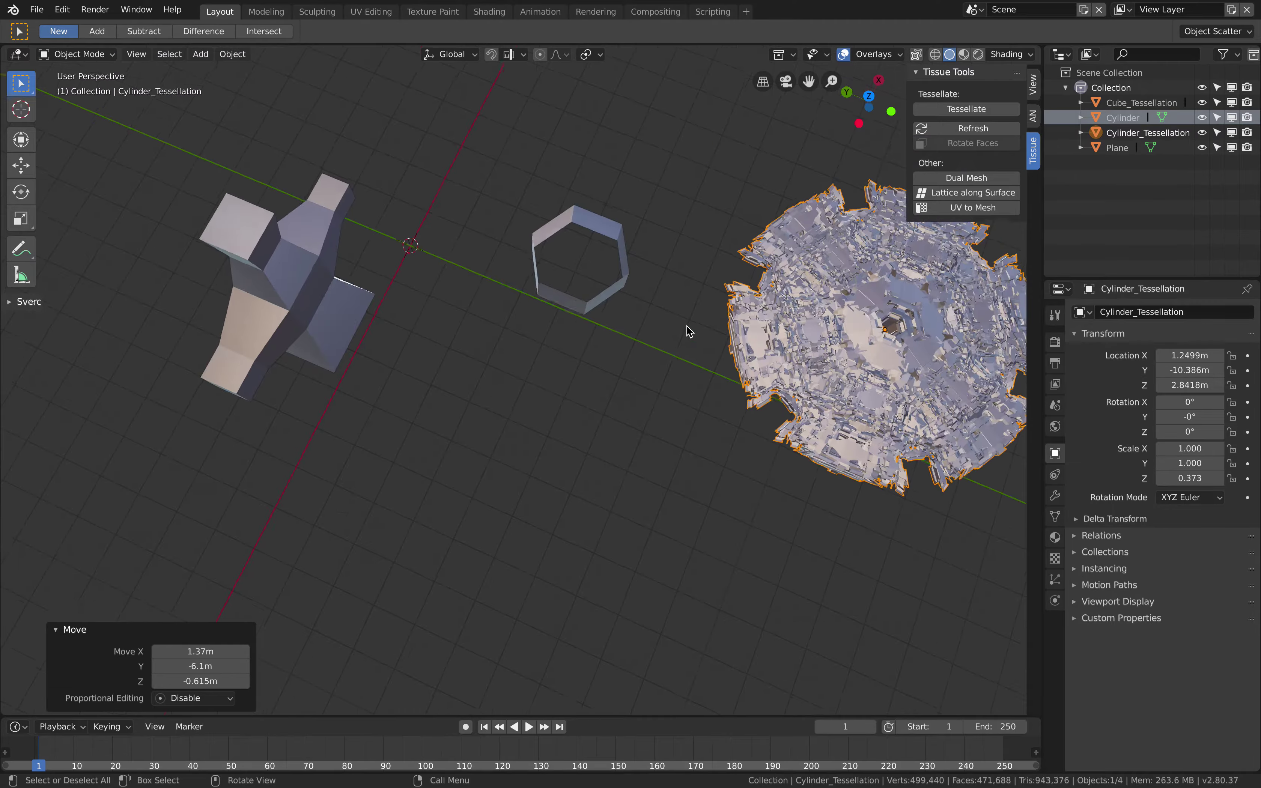
Tessellate the hexagonal ring with the cross component using Bounds coordinates, a Repeat of 3, Merge disabled and Face Normals enabled.
{"action": "left_click", "coordinate": [354, 297]}
{"action": "left_click", "coordinate": [572, 233], "text": "shift"}
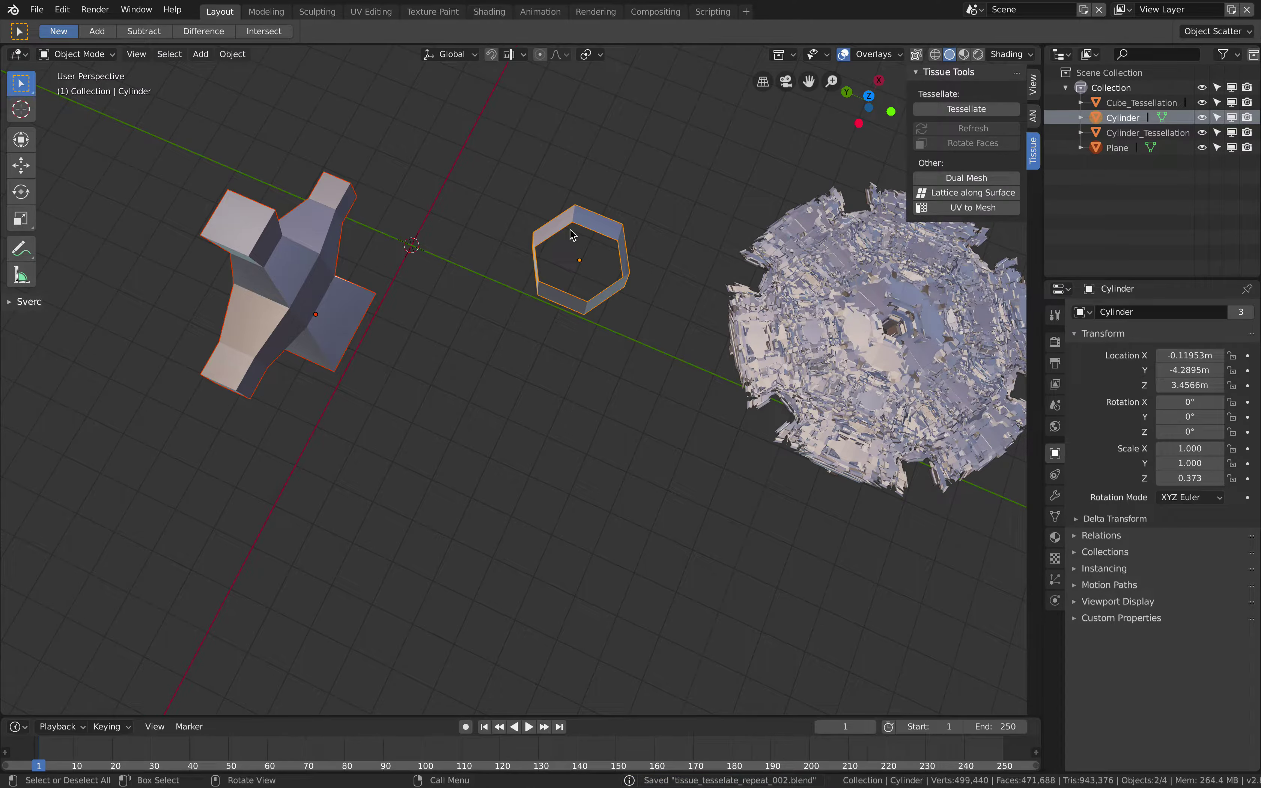
{"action": "left_click", "coordinate": [966, 108]}
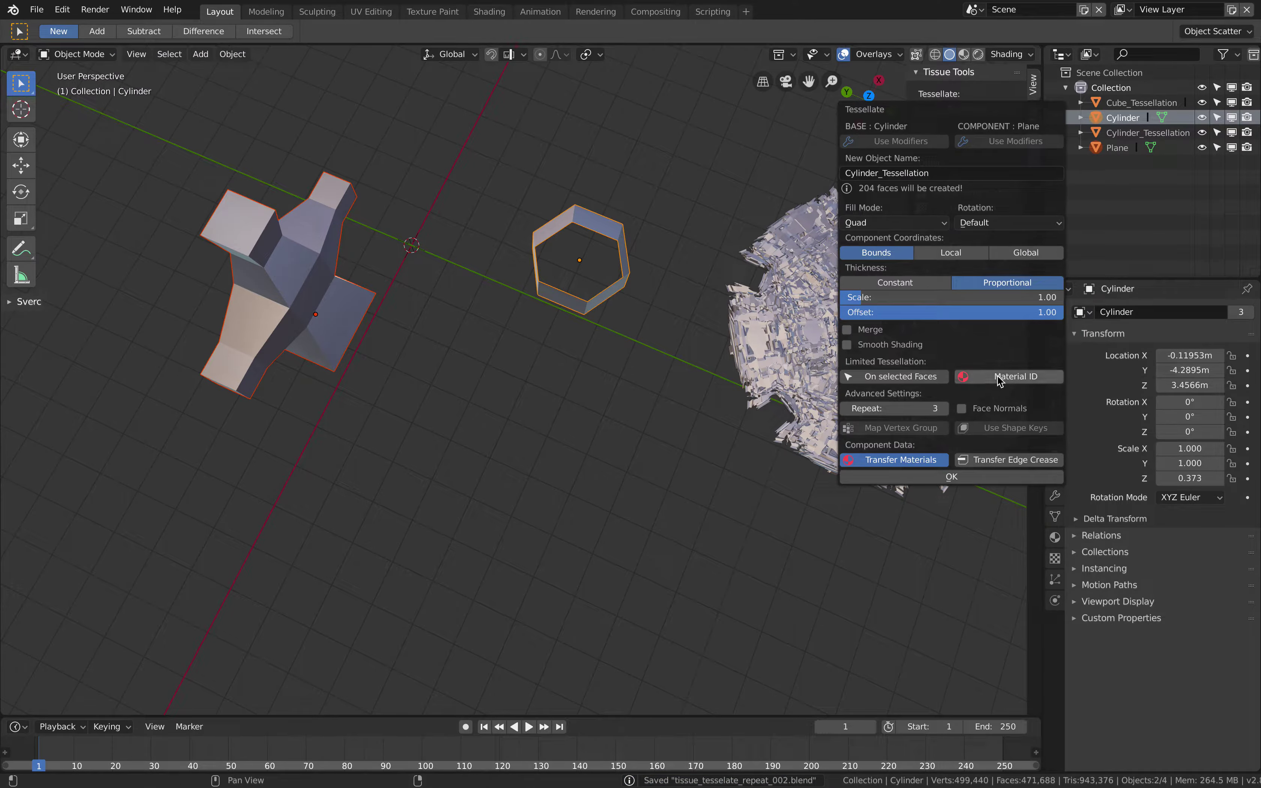
{"action": "left_click", "coordinate": [981, 410]}
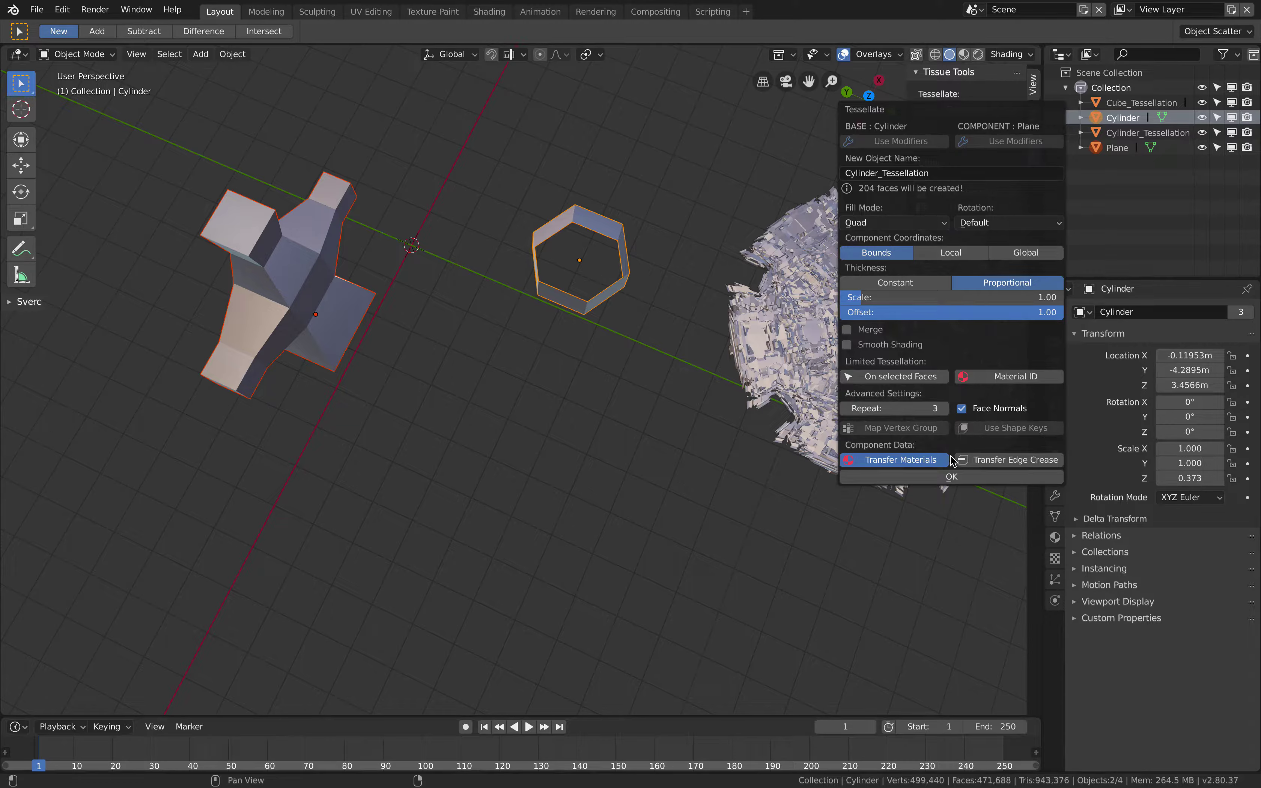
{"action": "left_click", "coordinate": [950, 478]}
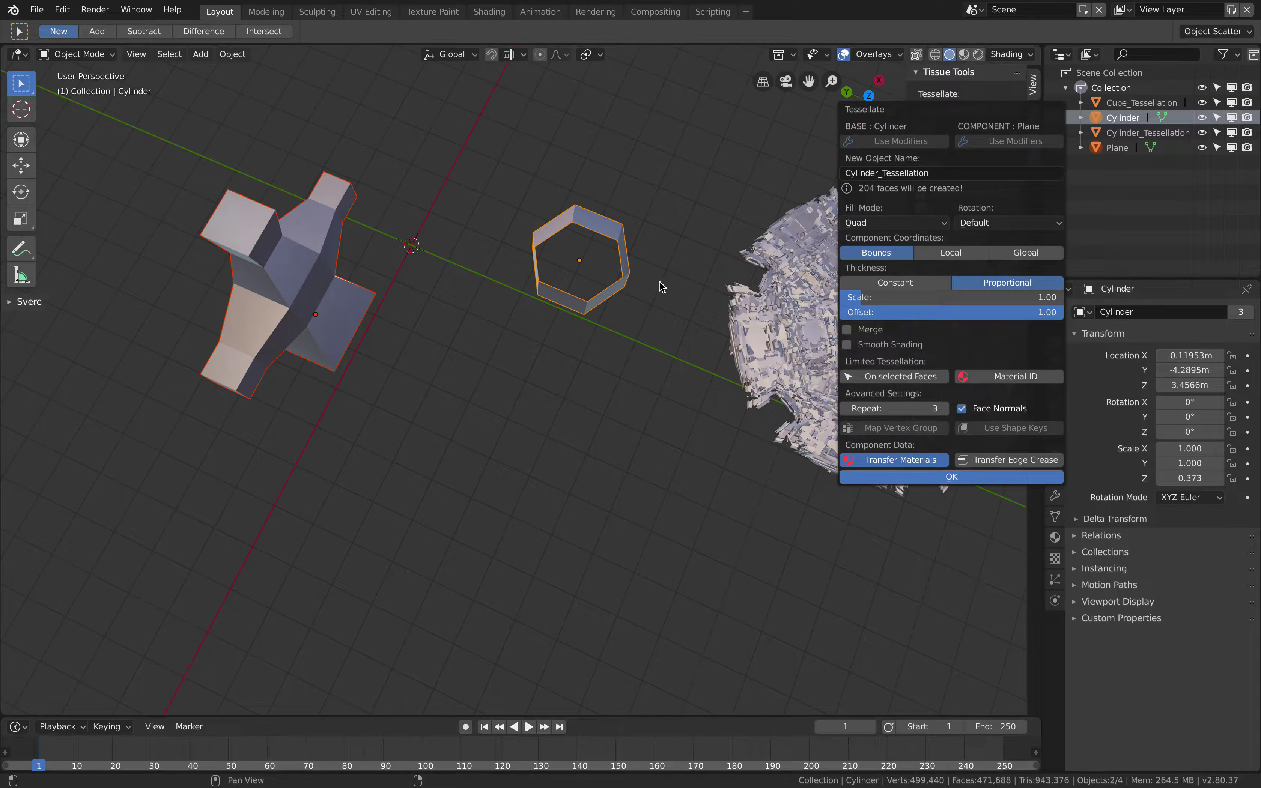
{"action": "key", "text": "Return"}
{"action": "scroll", "coordinate": [659, 282], "scroll_direction": "left", "scroll_amount": 5}
{"action": "scroll", "coordinate": [659, 281], "scroll_direction": "up", "scroll_amount": 5}
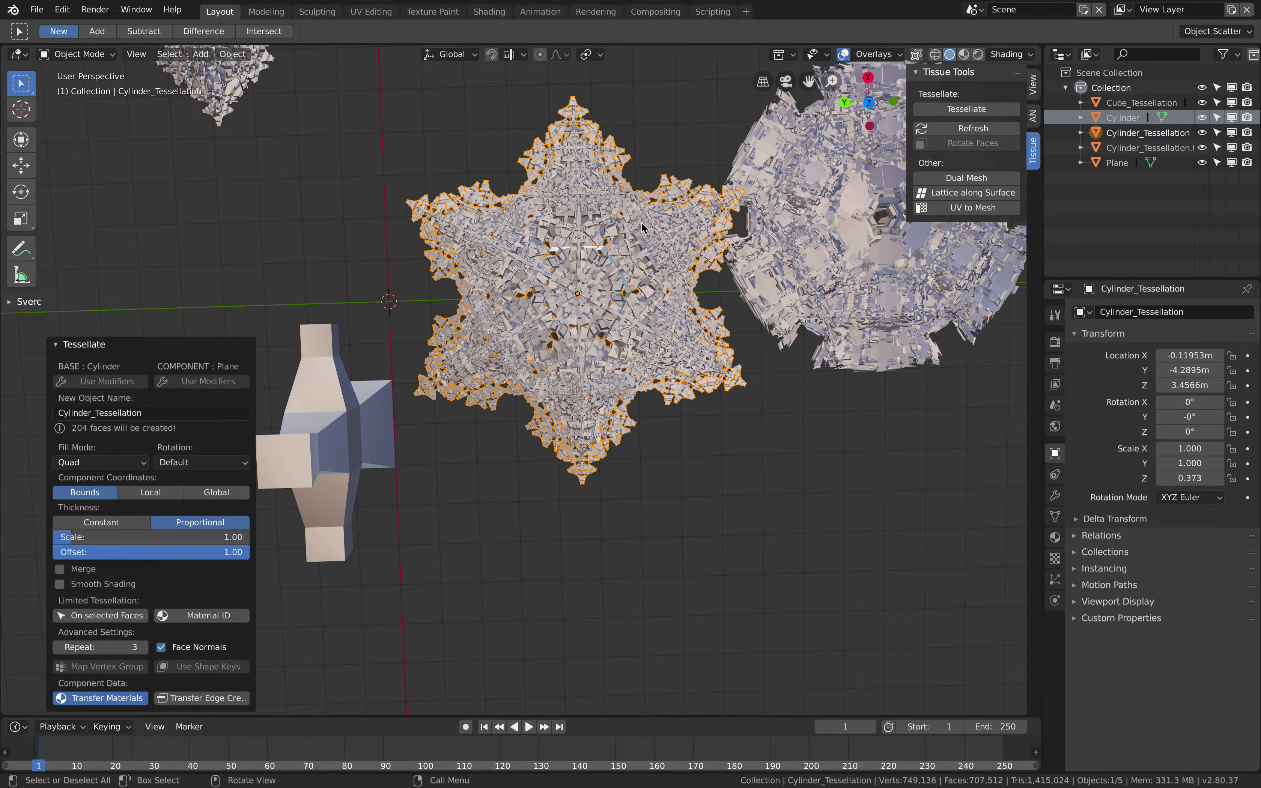
Move the new star-shaped tessellation about -5.98 m in X, -6.09 m in Y and 0.39 m in Z, and save the scene.
{"action": "scroll", "coordinate": [641, 224], "scroll_direction": "down", "scroll_amount": 3}
{"action": "left_click_drag", "start_coordinate": [631, 250], "coordinate": [865, 469]}
{"action": "scroll", "coordinate": [699, 414], "scroll_direction": "down", "scroll_amount": 5}
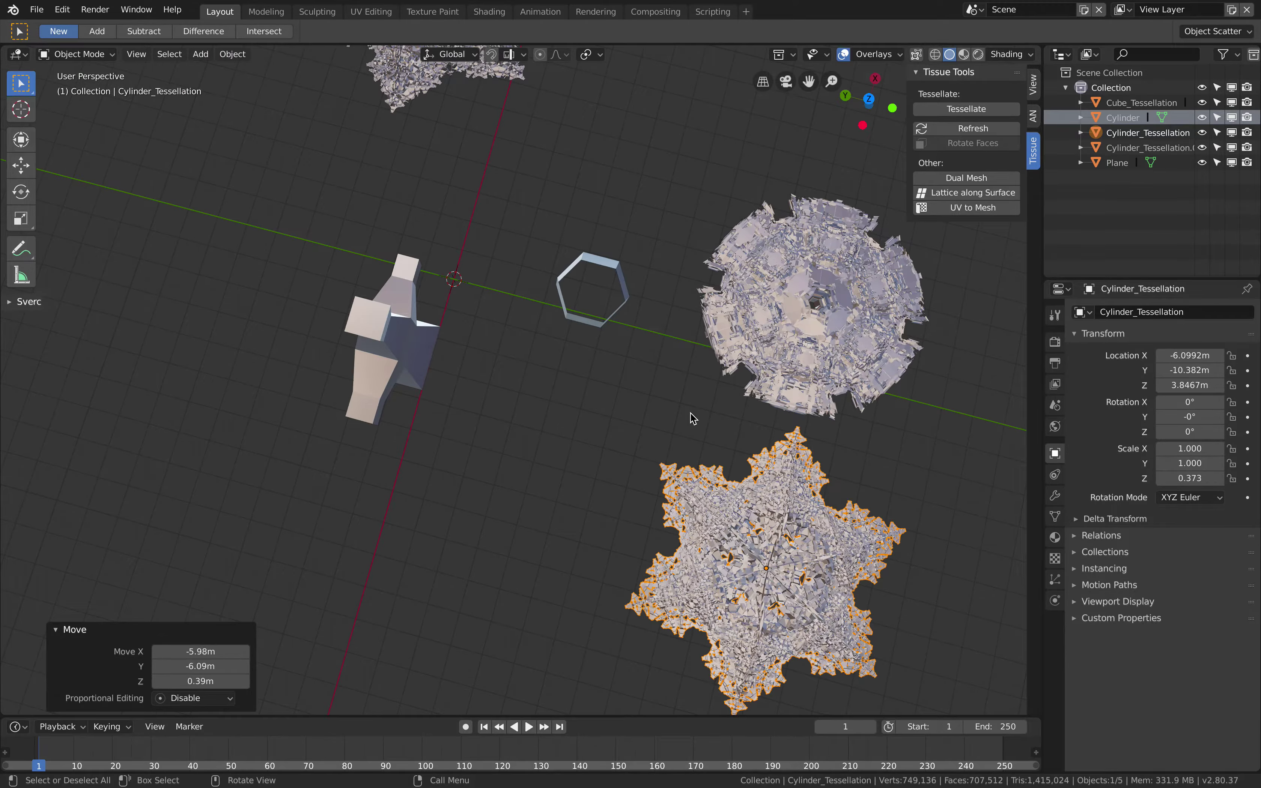
{"action": "scroll", "coordinate": [699, 414], "scroll_direction": "up", "scroll_amount": 5}
{"action": "scroll", "coordinate": [700, 414], "scroll_direction": "down", "scroll_amount": 2}
{"action": "scroll", "coordinate": [699, 414], "scroll_direction": "right", "scroll_amount": 5}
{"action": "scroll", "coordinate": [699, 414], "scroll_direction": "left", "scroll_amount": 5}
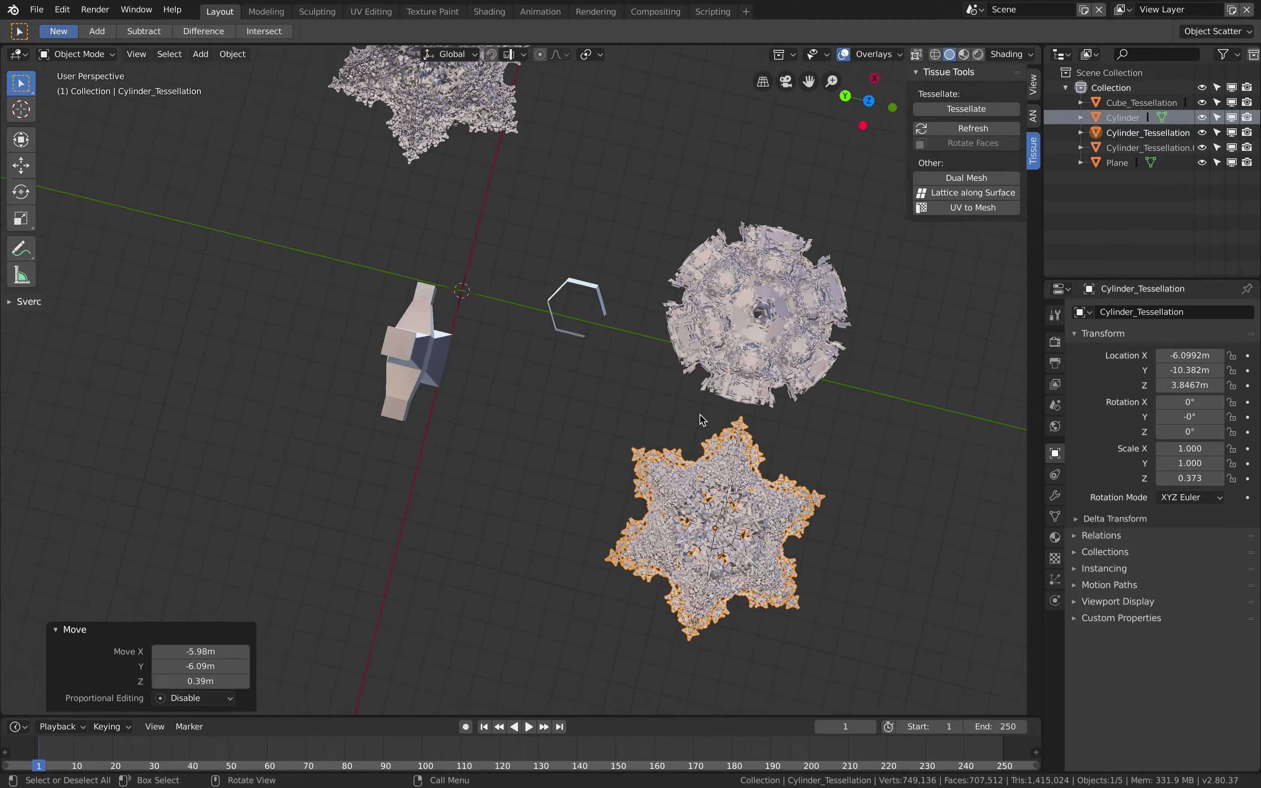
{"action": "key", "text": "ctrl+s"}
{"action": "scroll", "coordinate": [699, 414], "scroll_direction": "right", "scroll_amount": 8}
{"action": "scroll", "coordinate": [701, 419], "scroll_direction": "right", "scroll_amount": 6}
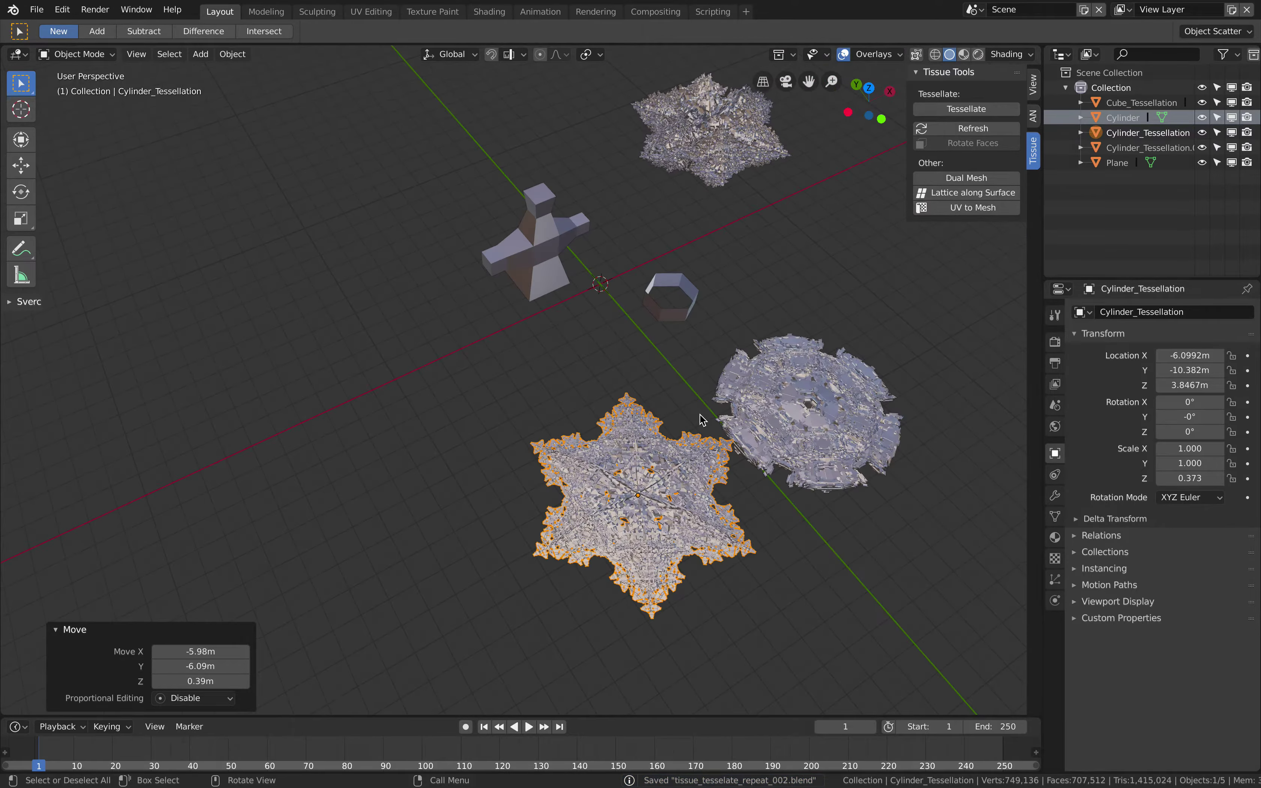
Move the round tessellation beside the star by about -13 m in X, 4.72 m in Y and -1.01 m in Z, and save the scene.
{"action": "left_click", "coordinate": [836, 394]}
{"action": "key", "text": "g"}
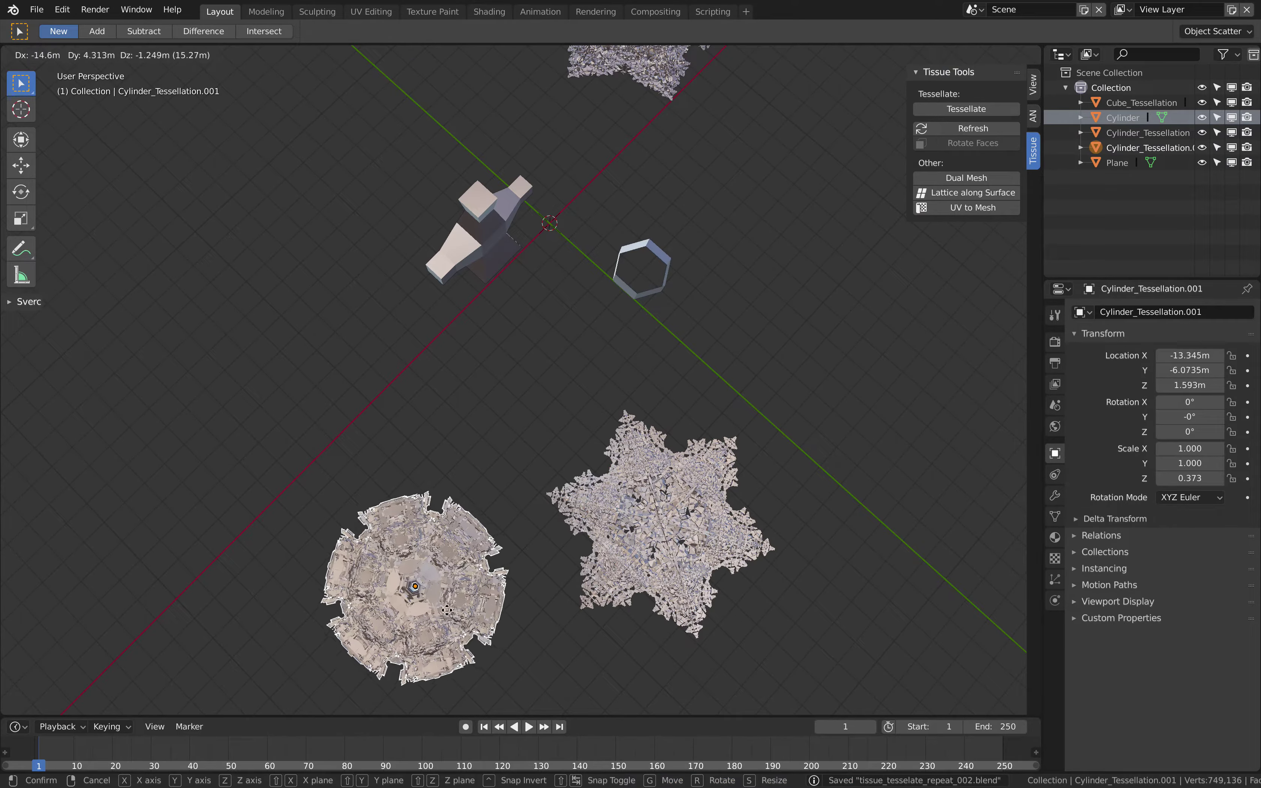
{"action": "left_click", "coordinate": [479, 573]}
{"action": "key", "text": "a"}
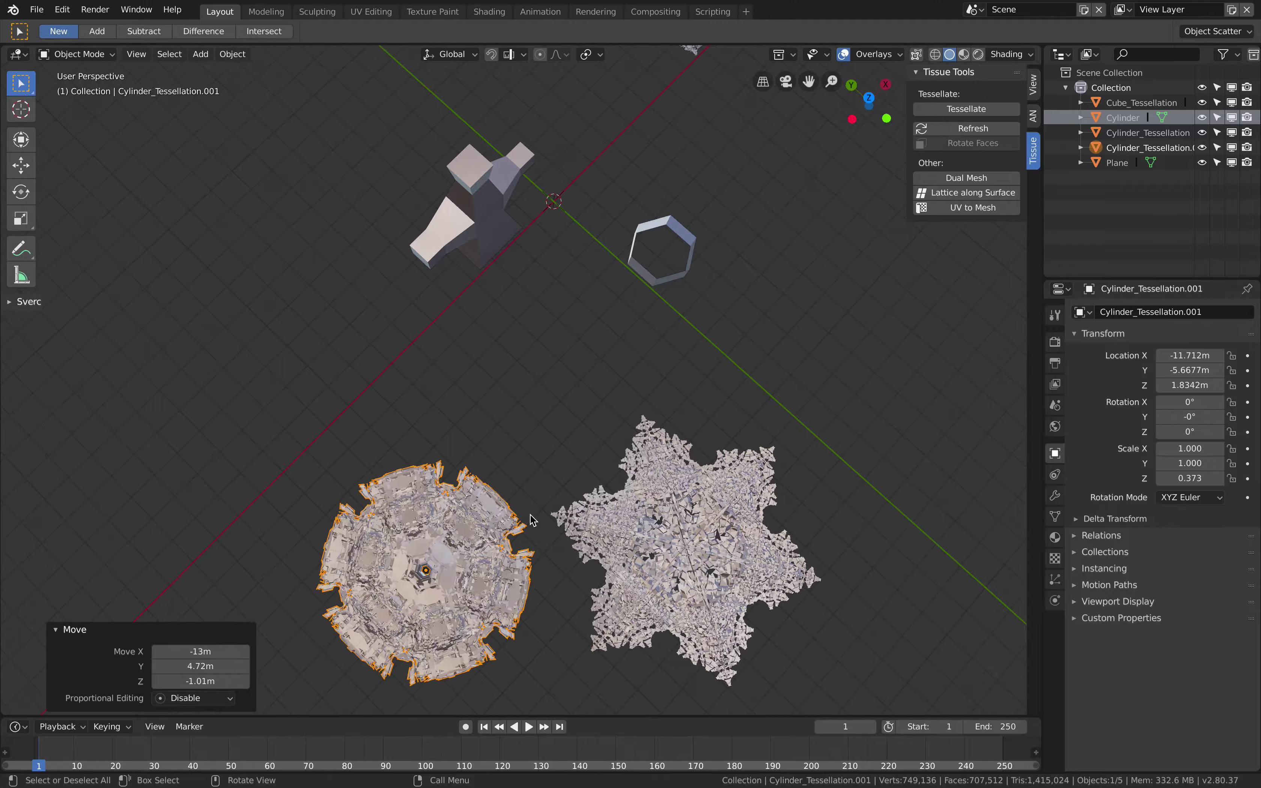
{"action": "scroll", "coordinate": [531, 519], "scroll_direction": "down", "scroll_amount": 3}
{"action": "key", "text": "alt+a"}
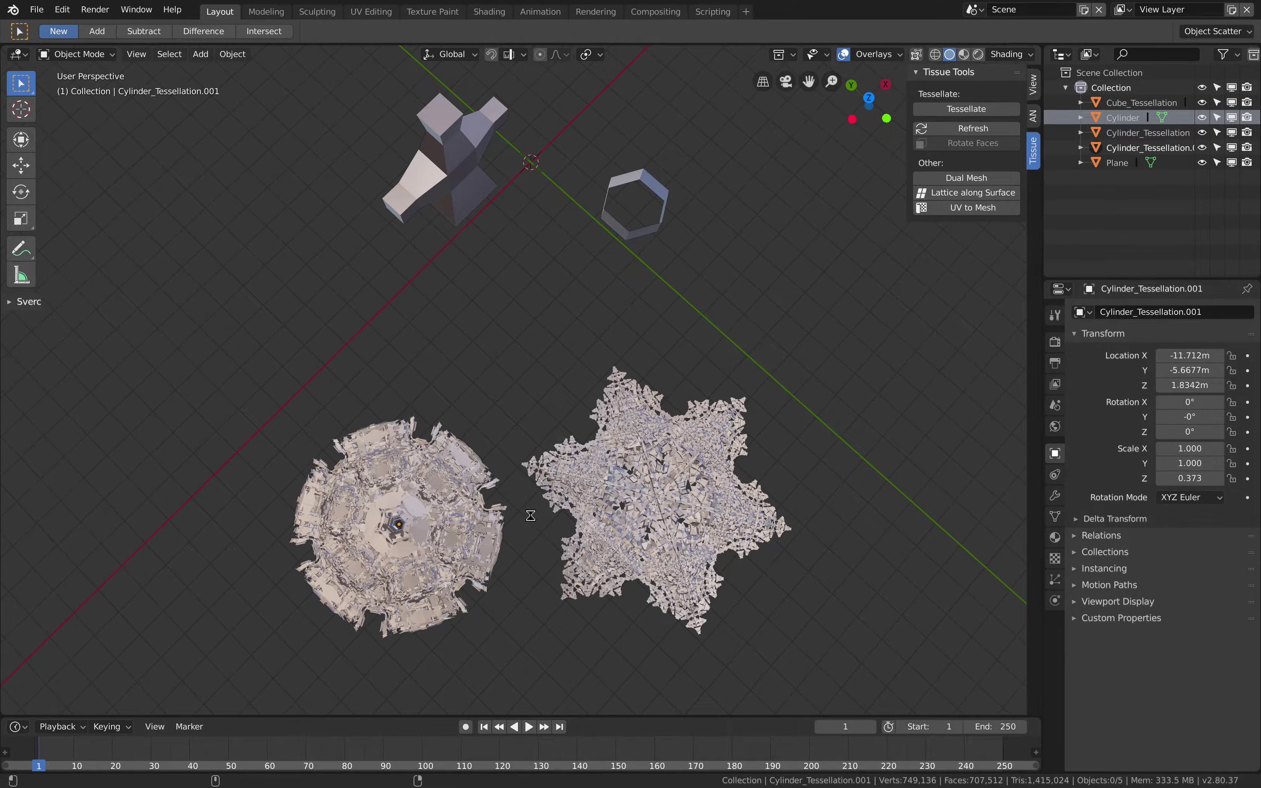
{"action": "key", "text": "ctrl+s"}
Examine the hexagonal ring and compare its round and star-shaped tessellations from several angles.
{"action": "scroll", "coordinate": [531, 519], "scroll_direction": "up", "scroll_amount": 5}
{"action": "left_click", "coordinate": [671, 326]}
{"action": "scroll", "coordinate": [671, 326], "scroll_direction": "down", "scroll_amount": 10}
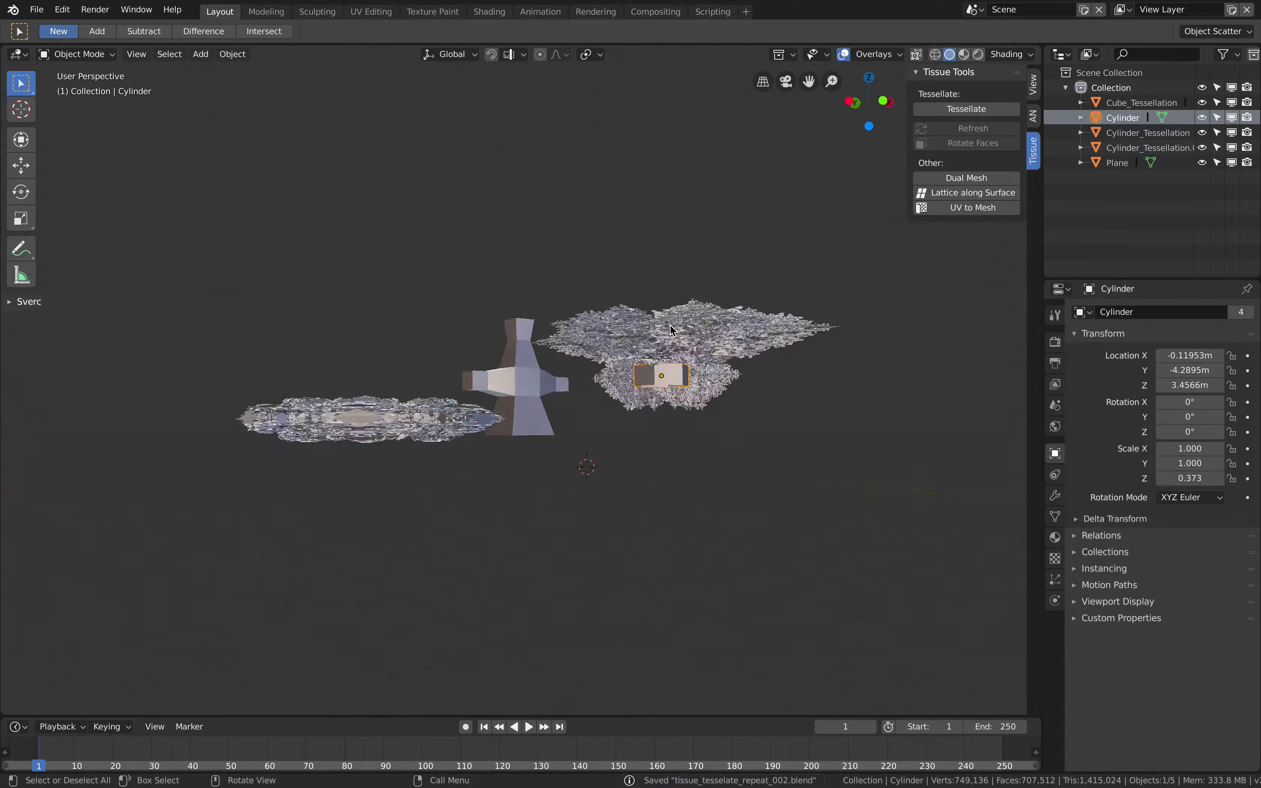
{"action": "scroll", "coordinate": [670, 325], "scroll_direction": "up", "scroll_amount": 10}
{"action": "scroll", "coordinate": [671, 326], "scroll_direction": "up", "scroll_amount": 2, "text": "shift"}
{"action": "scroll", "coordinate": [671, 325], "scroll_direction": "up", "scroll_amount": 8, "text": "shift"}
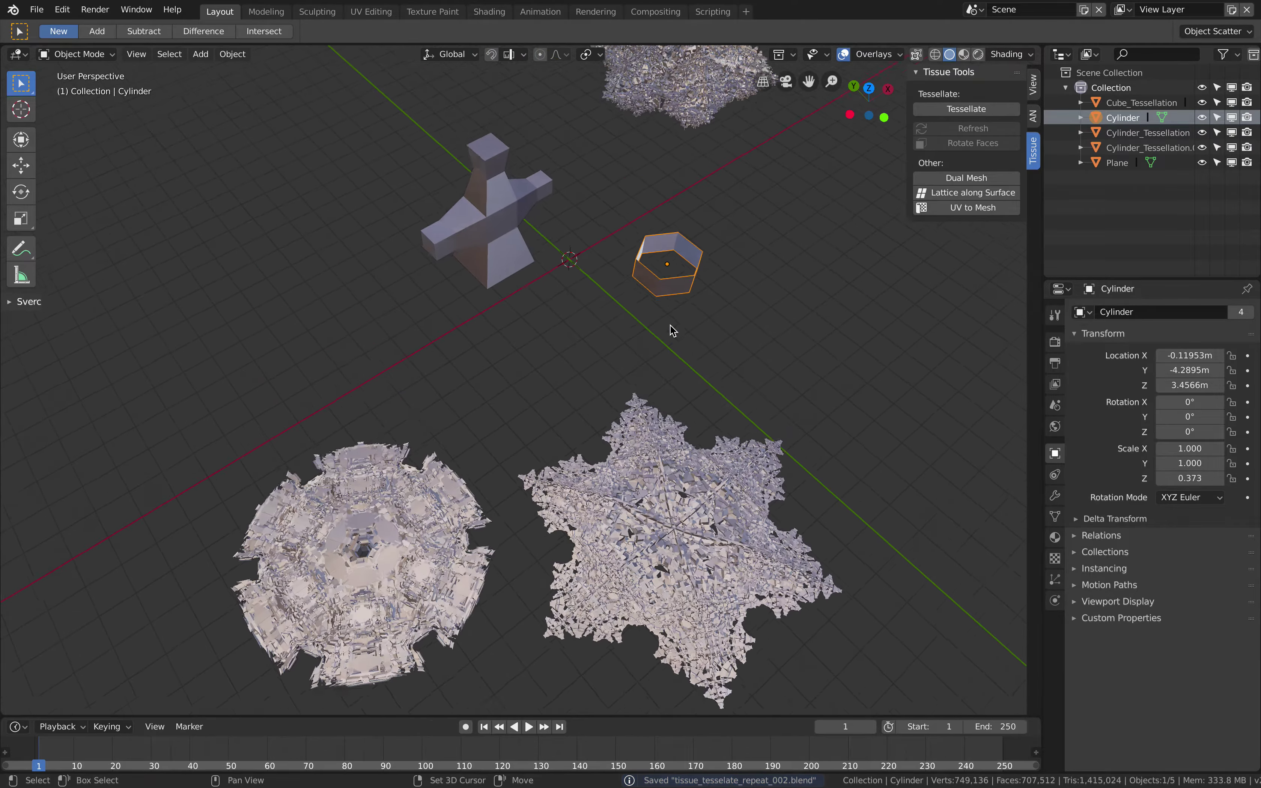
{"action": "scroll", "coordinate": [670, 326], "scroll_direction": "up", "scroll_amount": 8}
{"action": "scroll", "coordinate": [671, 326], "scroll_direction": "up", "scroll_amount": 2, "text": "ctrl"}
{"action": "scroll", "coordinate": [694, 454], "scroll_direction": "down", "scroll_amount": 5}
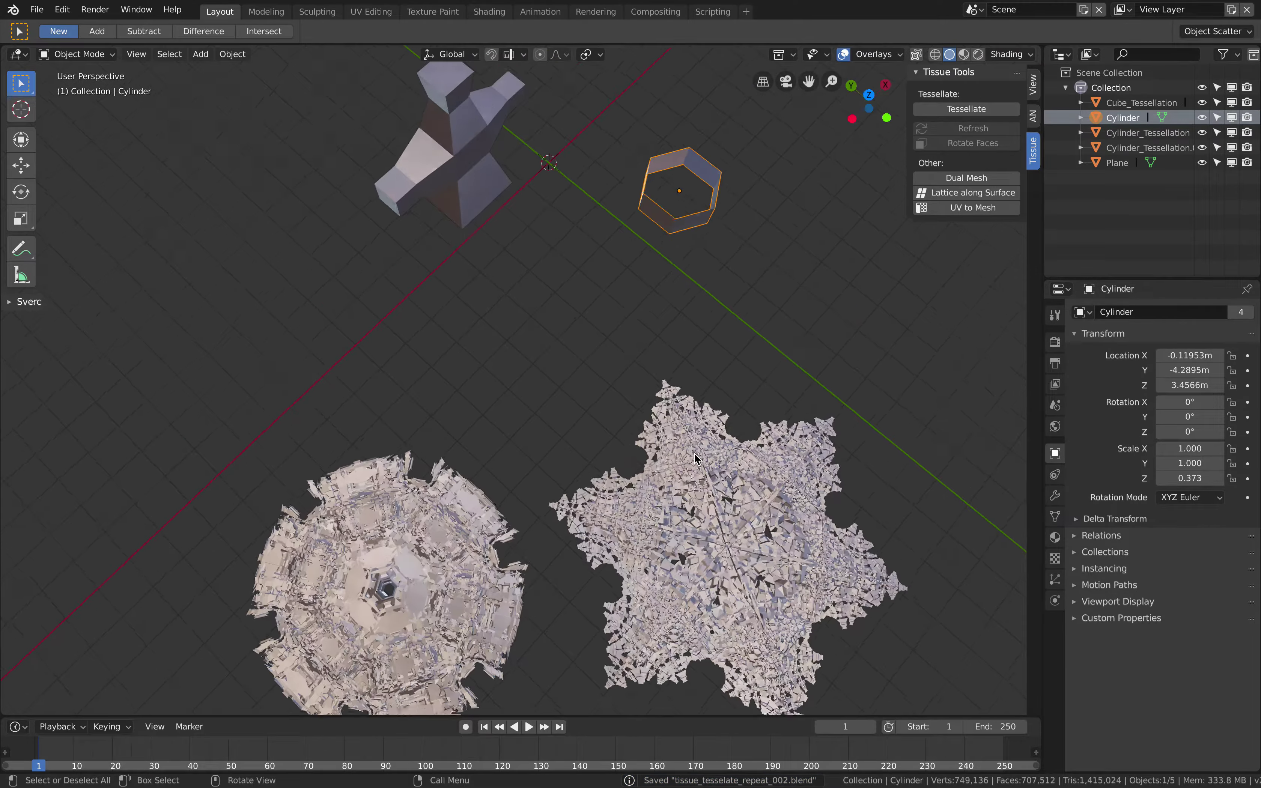
{"action": "scroll", "coordinate": [694, 532], "scroll_direction": "down", "scroll_amount": 8}
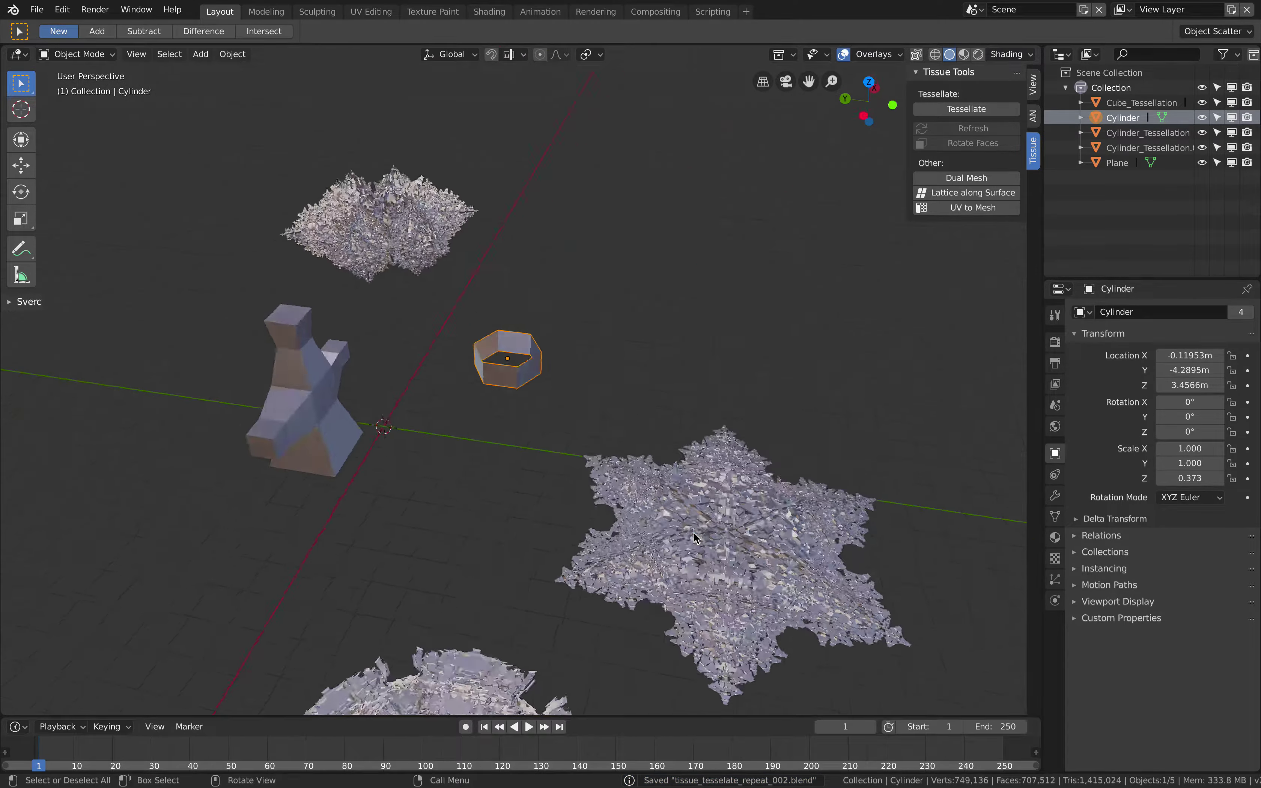
{"action": "scroll", "coordinate": [693, 532], "scroll_direction": "up", "scroll_amount": 3}
{"action": "scroll", "coordinate": [694, 533], "scroll_direction": "down", "scroll_amount": 5, "text": "shift"}
{"action": "scroll", "coordinate": [694, 537], "scroll_direction": "up", "scroll_amount": 6}
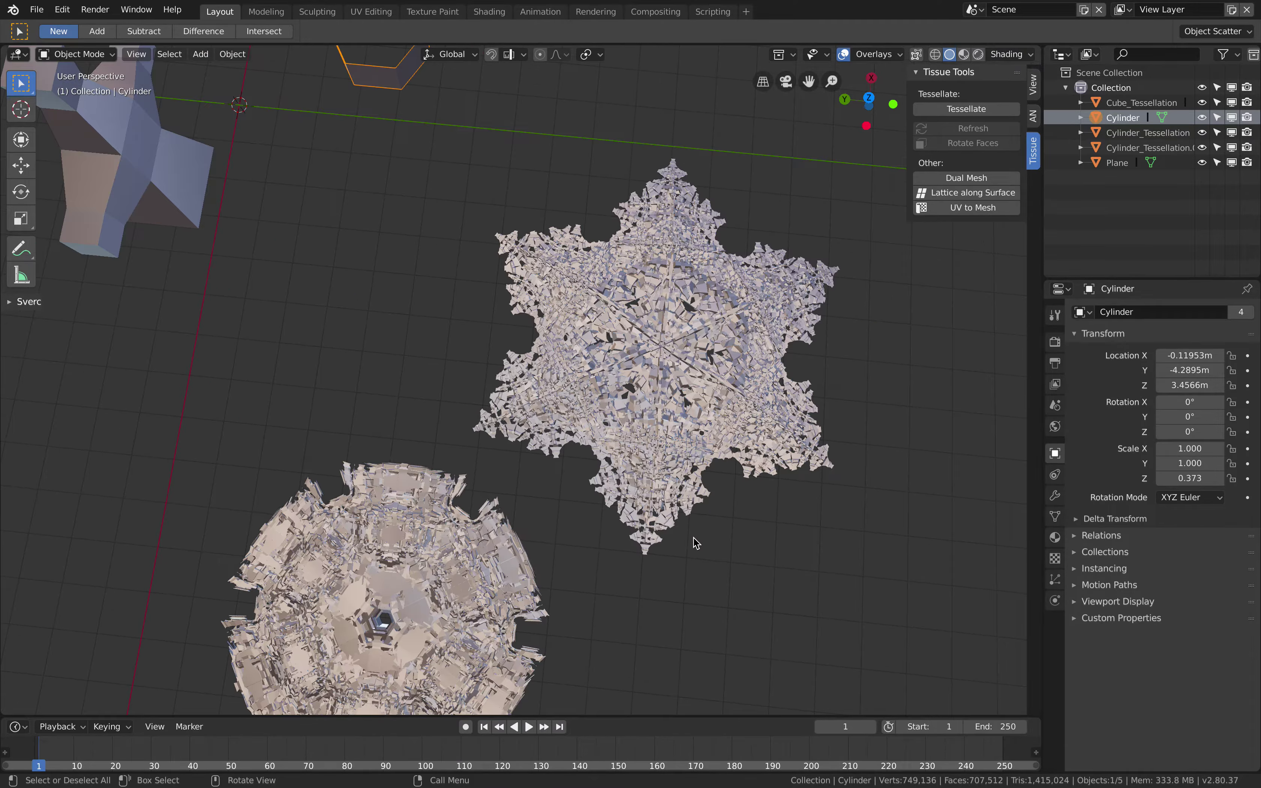
Show the modifier settings of the star-shaped tessellation and save the scene.
{"action": "key", "text": "ctrl+s"}
{"action": "scroll", "coordinate": [693, 538], "scroll_direction": "down", "scroll_amount": 5}
{"action": "scroll", "coordinate": [693, 537], "scroll_direction": "up", "scroll_amount": 8}
{"action": "scroll", "coordinate": [697, 544], "scroll_direction": "down", "scroll_amount": 8}
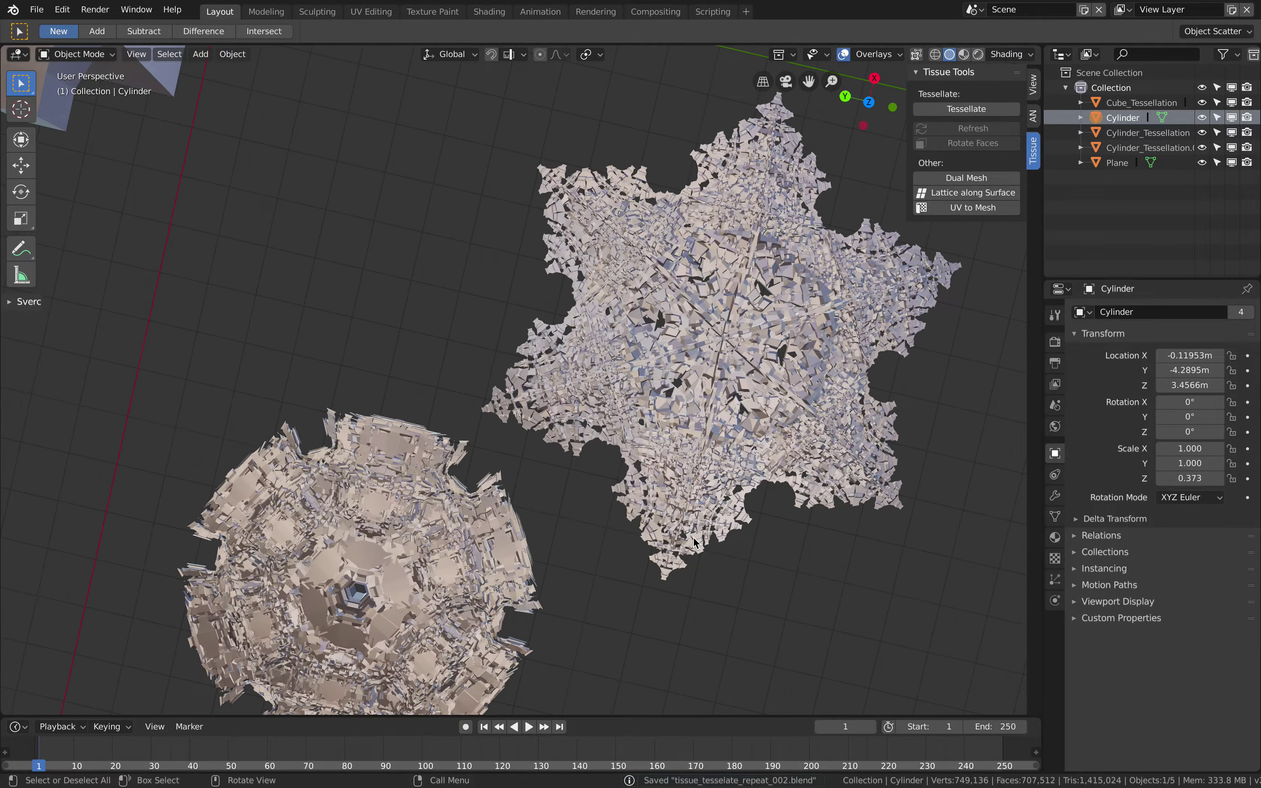
{"action": "left_click", "coordinate": [710, 387]}
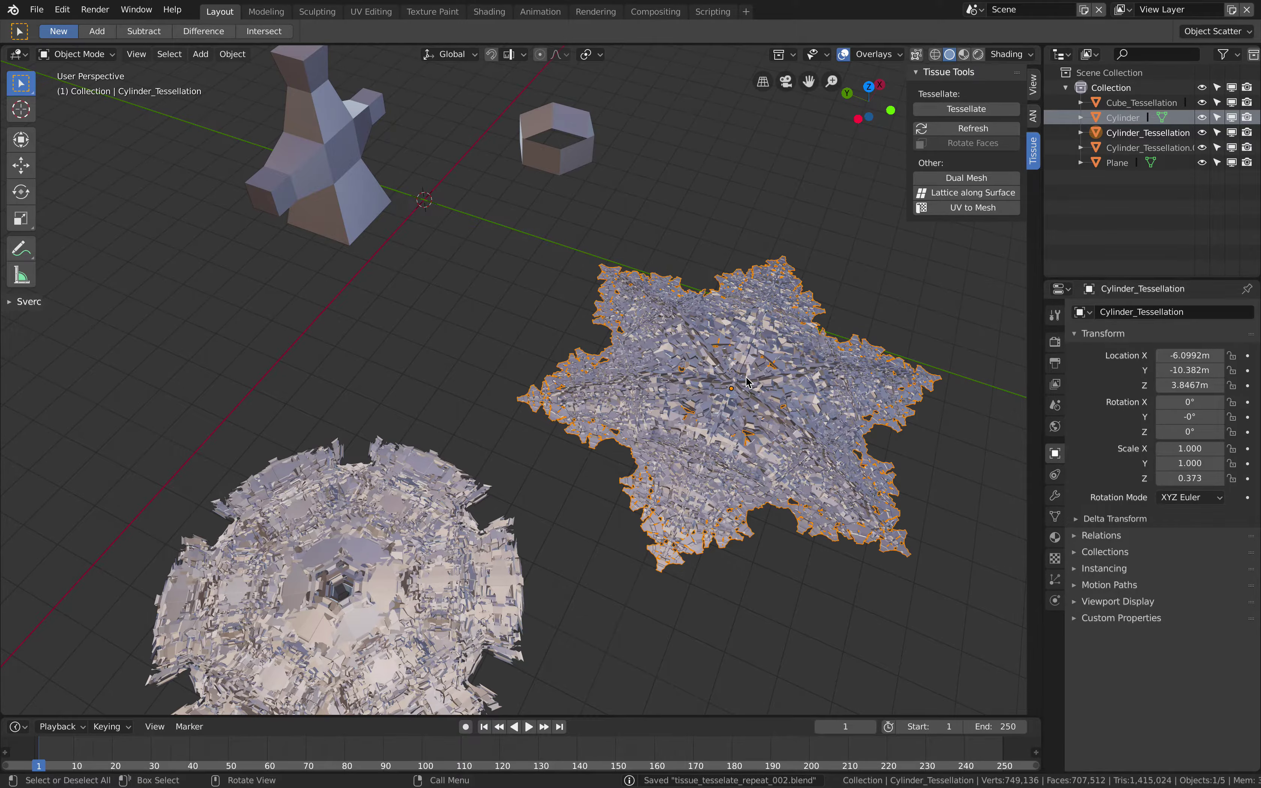
{"action": "scroll", "coordinate": [746, 377], "scroll_direction": "down", "scroll_amount": 8}
{"action": "scroll", "coordinate": [746, 377], "scroll_direction": "up", "scroll_amount": 7}
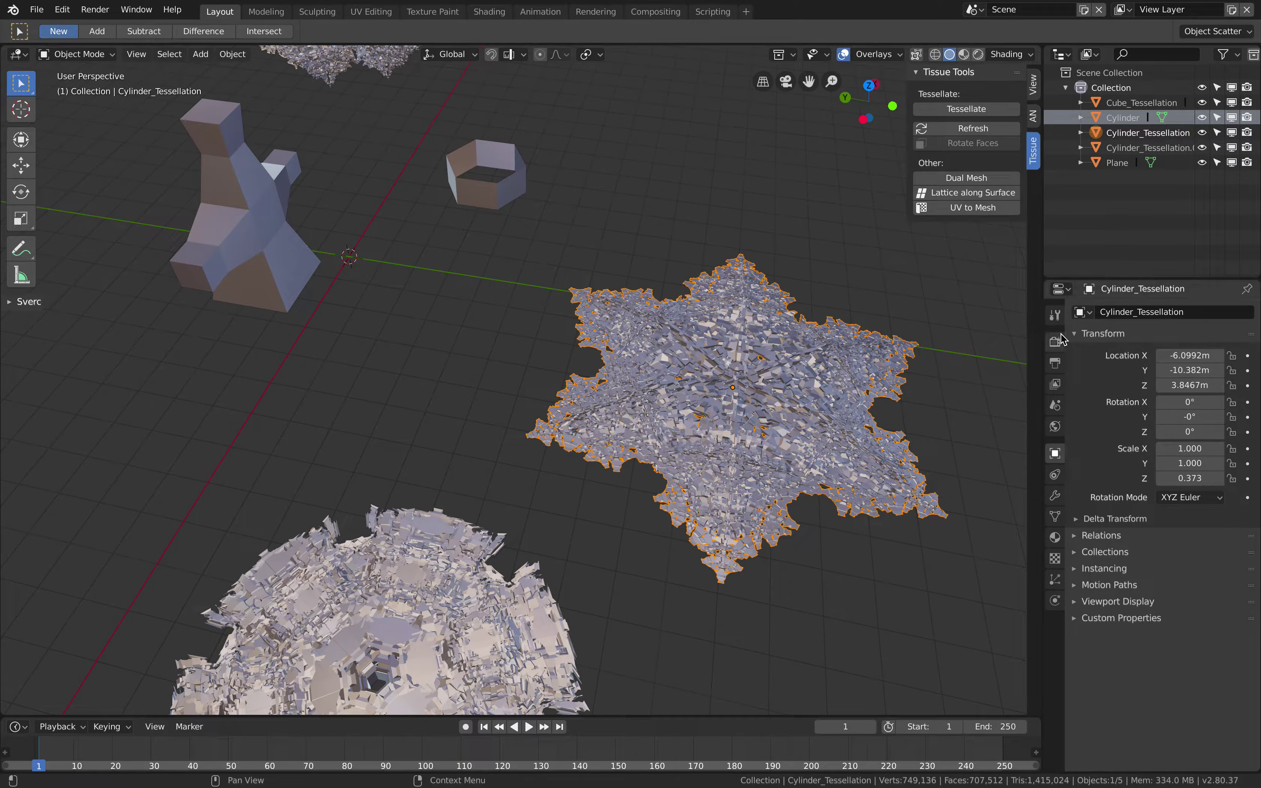
{"action": "left_click", "coordinate": [1055, 496]}
{"action": "left_click", "coordinate": [1121, 312]}
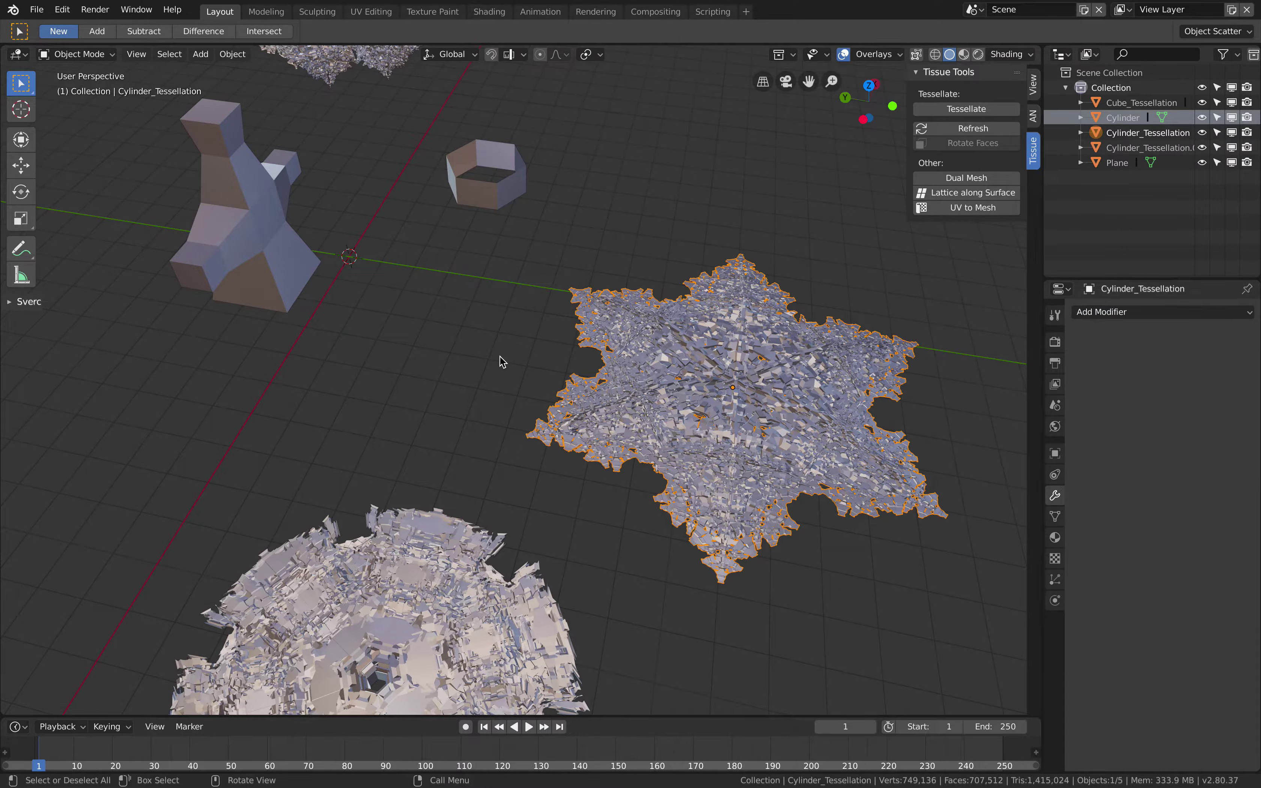
{"action": "scroll", "coordinate": [500, 356], "scroll_direction": "down", "scroll_amount": 2}
{"action": "middle_click_drag", "start_coordinate": [701, 405], "coordinate": [662, 369]}
{"action": "key", "text": "ctrl+s"}
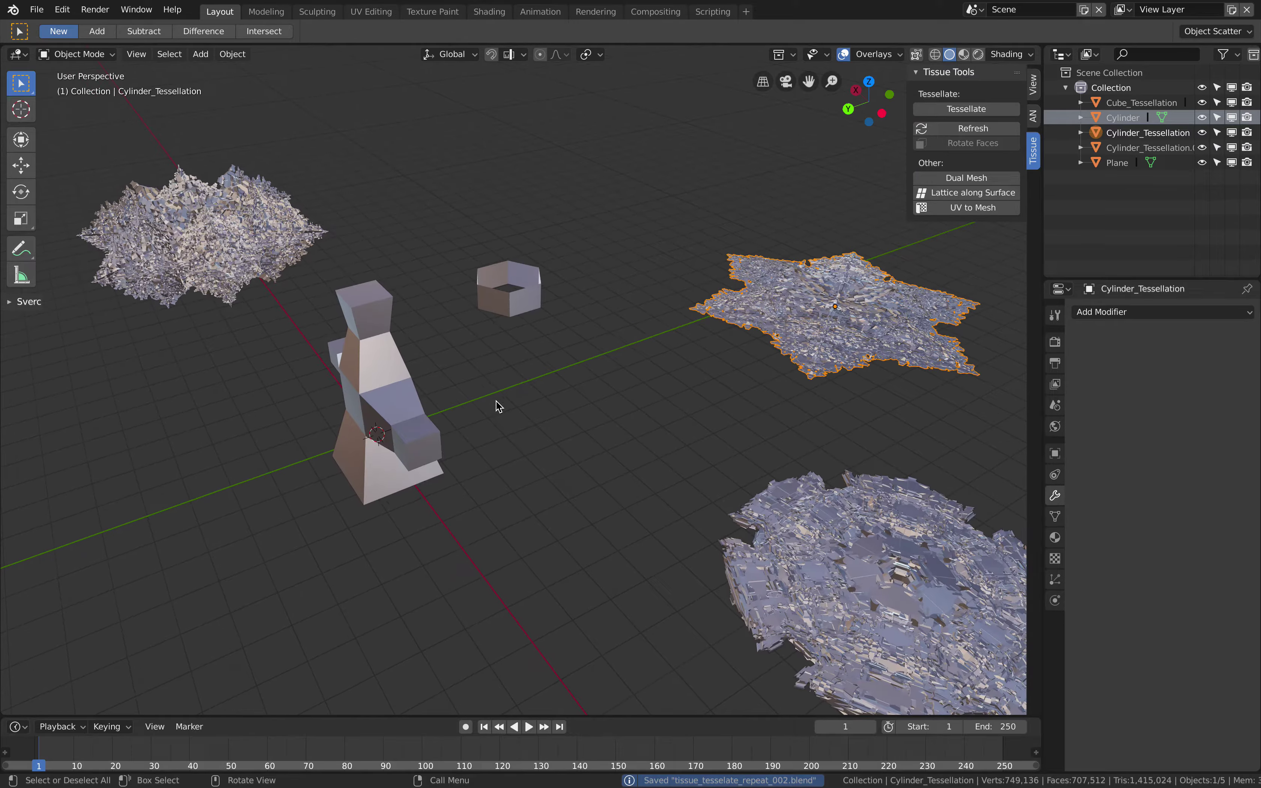
{"action": "middle_click_drag", "start_coordinate": [498, 402], "coordinate": [499, 380]}
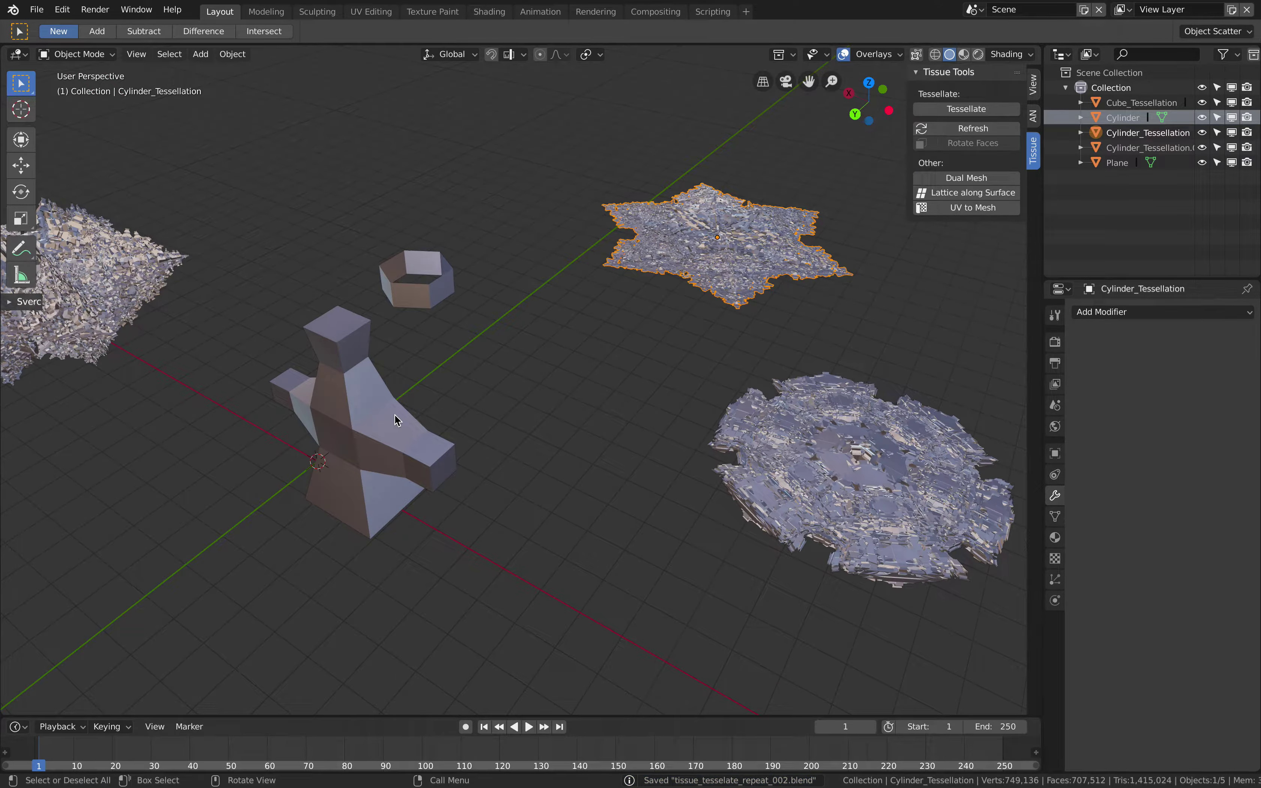
Open the cross component in Edit Mode with face selection active.
{"action": "right_click", "coordinate": [395, 413]}
{"action": "left_click", "coordinate": [396, 352]}
{"action": "mouse_move", "coordinate": [396, 353]}
{"action": "middle_mouse_down"}
{"action": "mouse_move", "coordinate": [347, 396]}
{"action": "mouse_move", "coordinate": [400, 392]}
{"action": "mouse_move", "coordinate": [400, 358]}
{"action": "middle_mouse_up"}
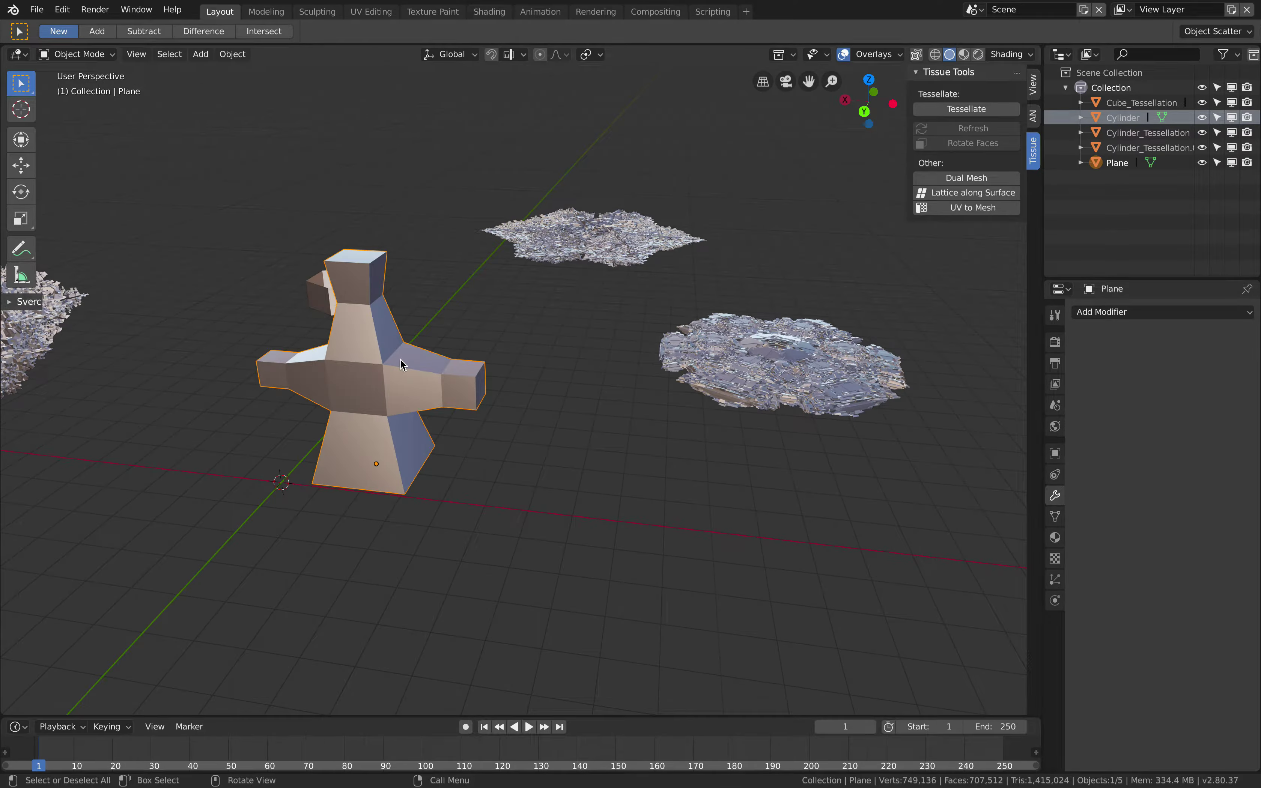
{"action": "key", "text": "ctrl+Tab"}
{"action": "middle_click_drag", "start_coordinate": [365, 257], "coordinate": [365, 257]}
{"action": "key", "text": "ctrl+Tab"}
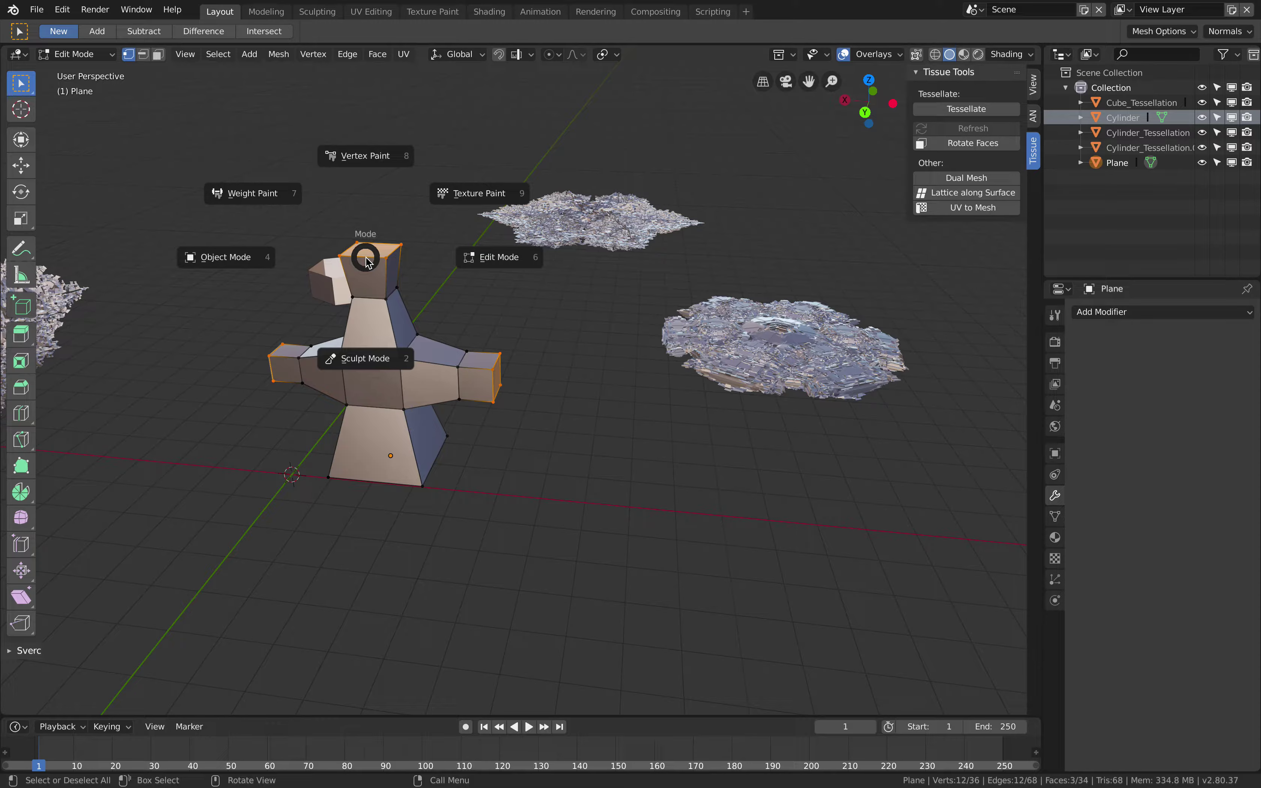
{"action": "left_click", "coordinate": [163, 59]}
{"action": "left_click", "coordinate": [129, 54]}
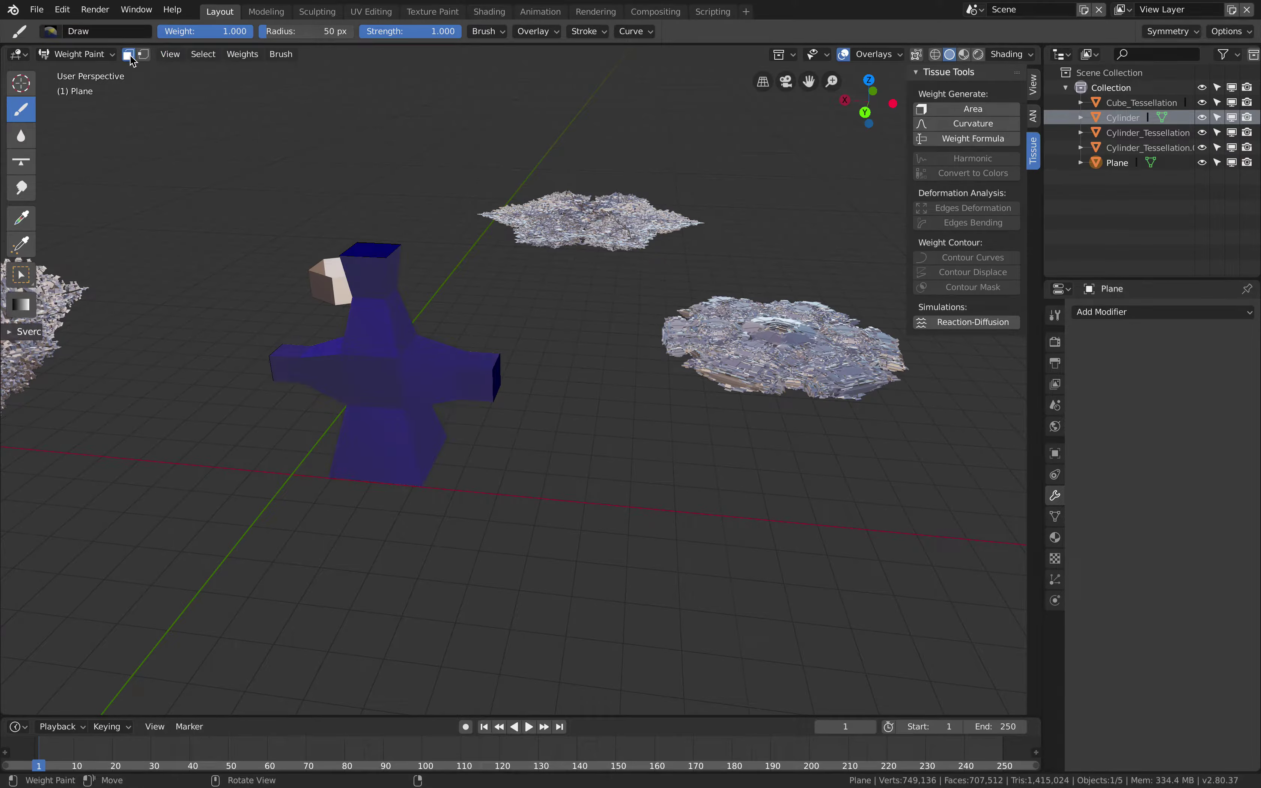
{"action": "left_click", "coordinate": [104, 54]}
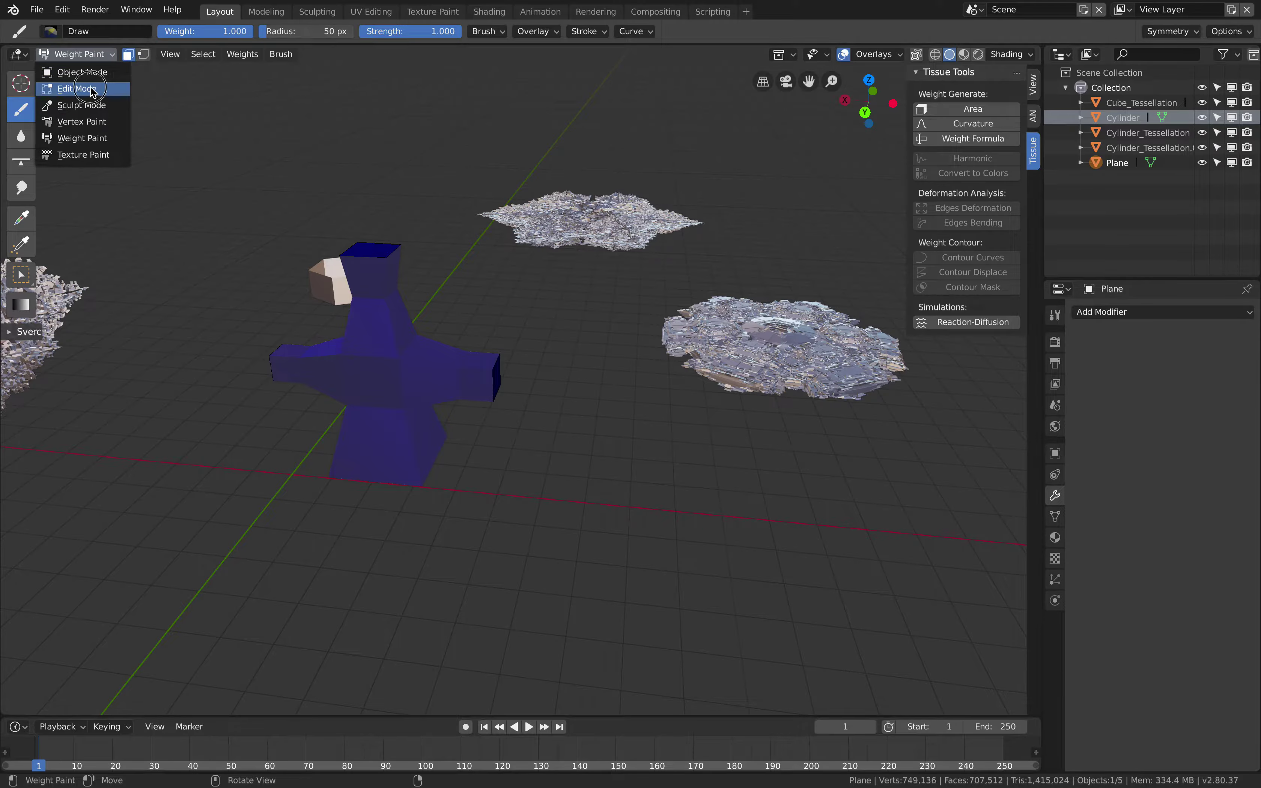
{"action": "left_click", "coordinate": [91, 90]}
Extrude the cross's top face twice, scaling the first end to 0.669 and tapering the second 0.633 m extrusion slightly.
{"action": "left_click", "coordinate": [375, 244]}
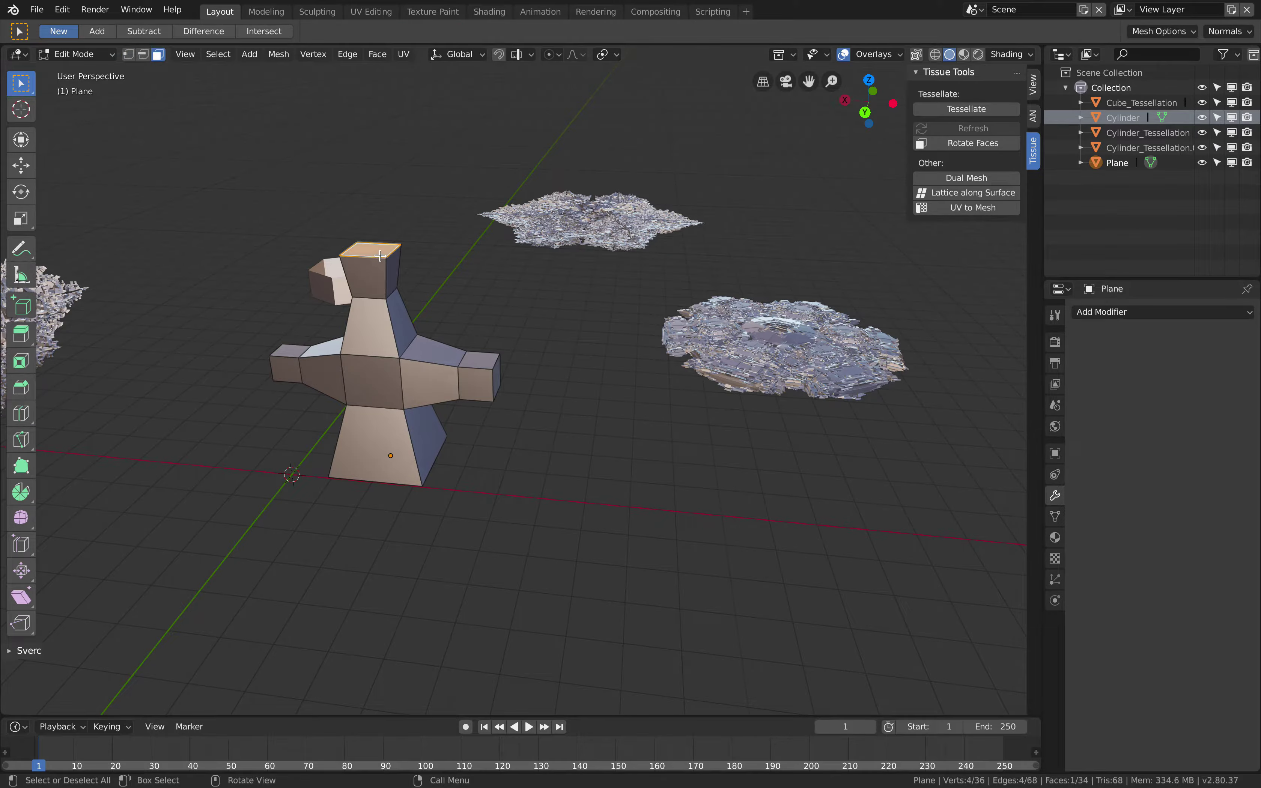
{"action": "middle_click_drag", "start_coordinate": [375, 244], "coordinate": [422, 246]}
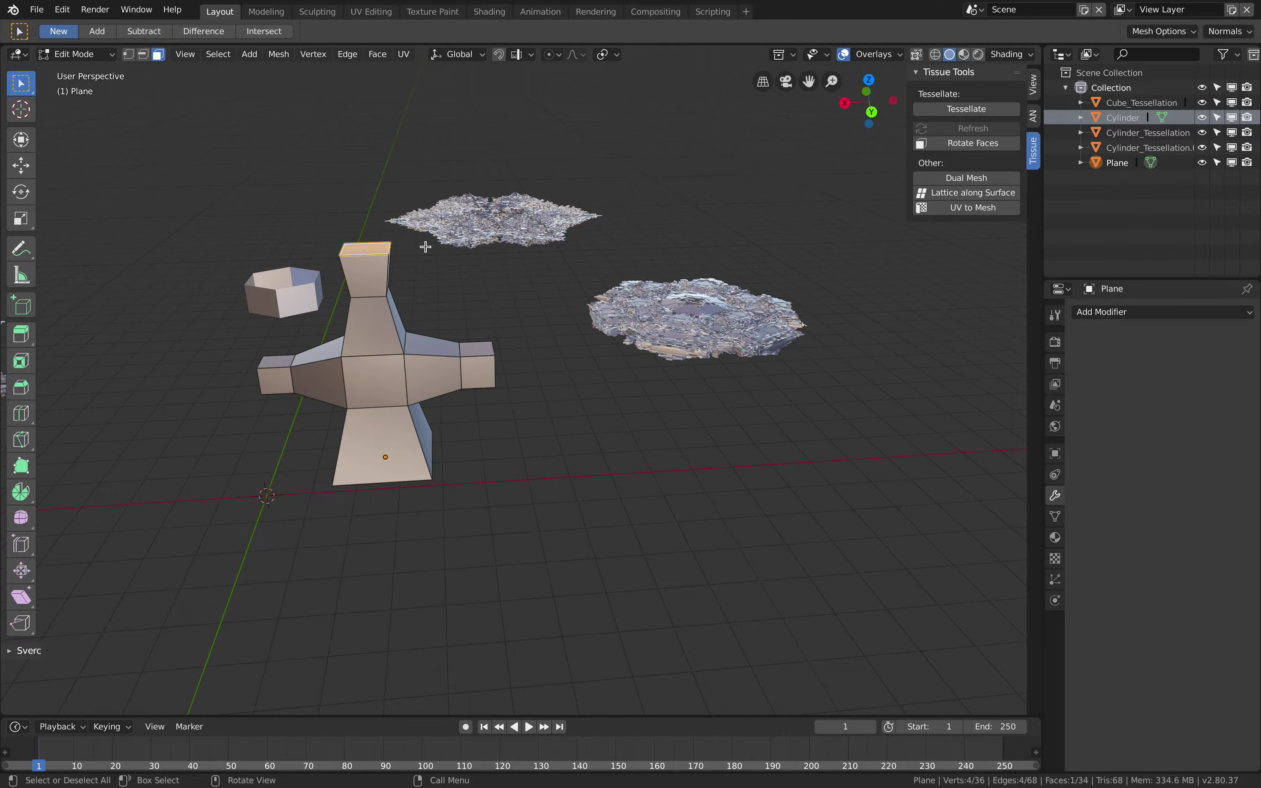
{"action": "key", "text": "e"}
{"action": "key", "text": "Return"}
{"action": "key", "text": "s"}
{"action": "key", "text": "Return"}
{"action": "key", "text": "e"}
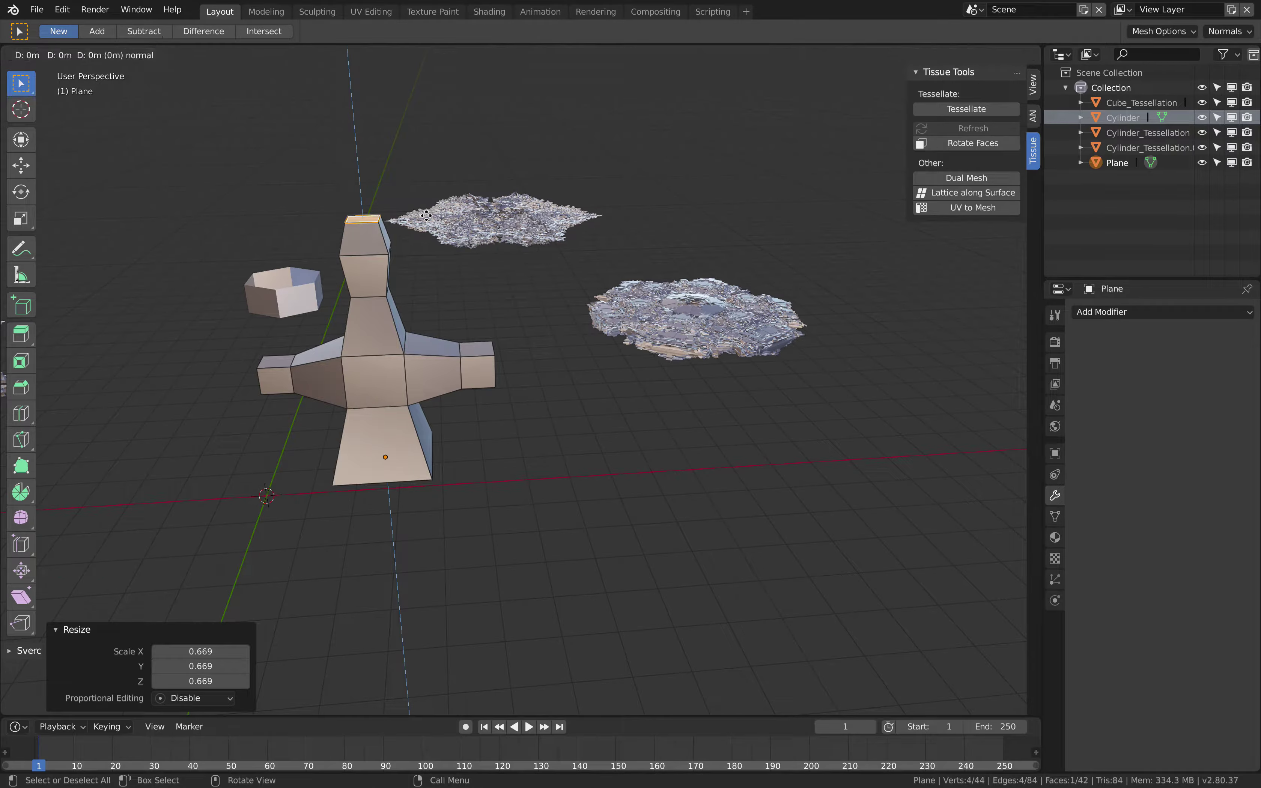
{"action": "key", "text": "Return"}
{"action": "key", "text": "s"}
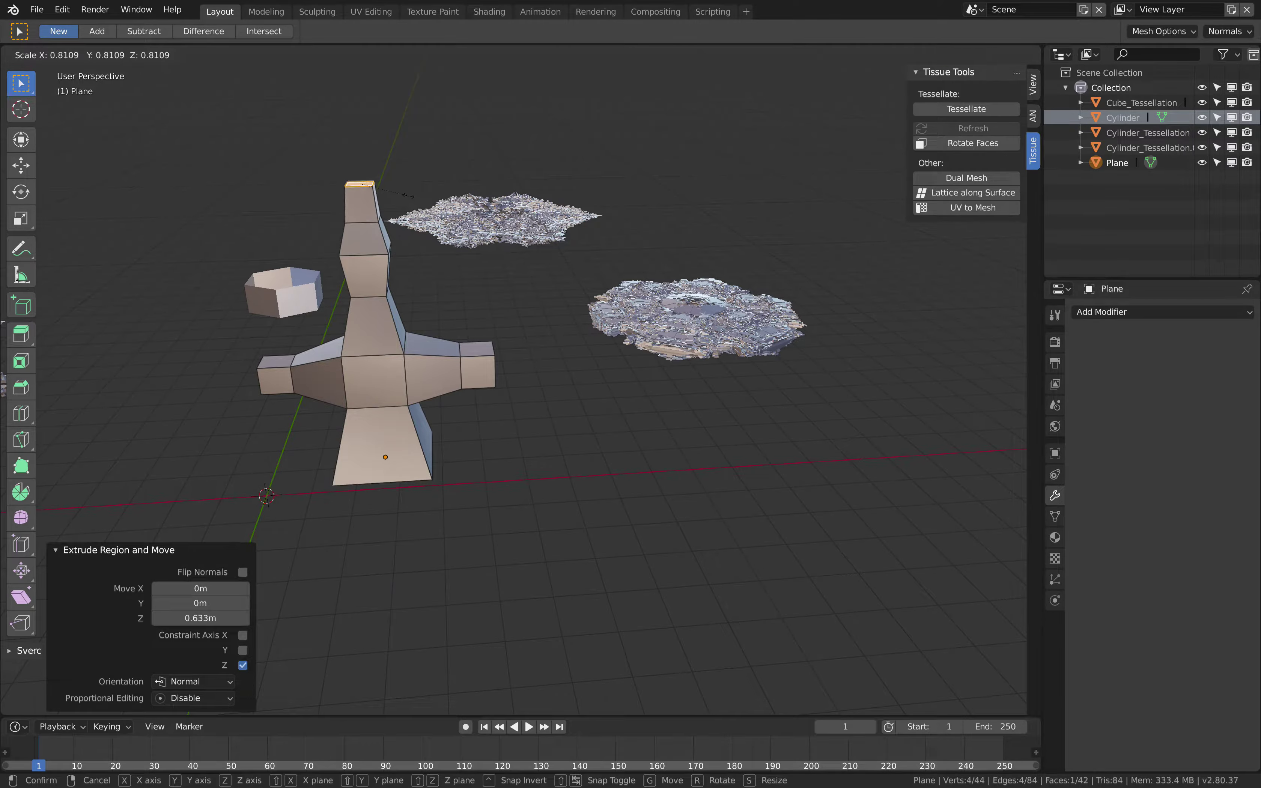
{"action": "key", "text": "Return"}
Extrude the end face of one side arm of the cross and scale it up into a flared tip.
{"action": "middle_click_drag", "start_coordinate": [466, 310], "coordinate": [546, 410]}
{"action": "left_click", "coordinate": [525, 394]}
{"action": "key", "text": "e"}
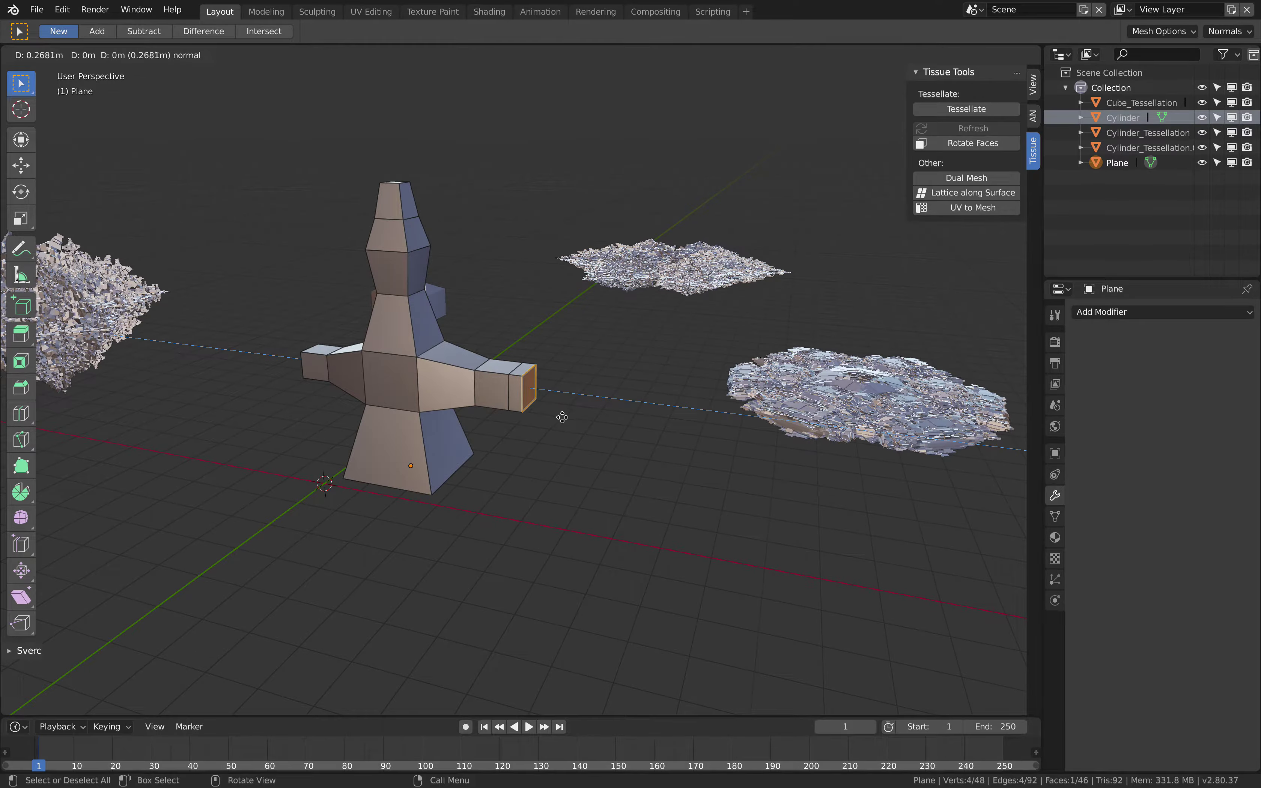
{"action": "key", "text": "Return"}
{"action": "key", "text": "s"}
{"action": "key", "text": "Return"}
Extrude the opposite arm's end face, scale it by 1.625 and move it 0.506 m in X, -0.446 m in Y and 0.3 m in Z.
{"action": "middle_click_drag", "start_coordinate": [332, 443], "coordinate": [355, 443]}
{"action": "left_click", "coordinate": [238, 389]}
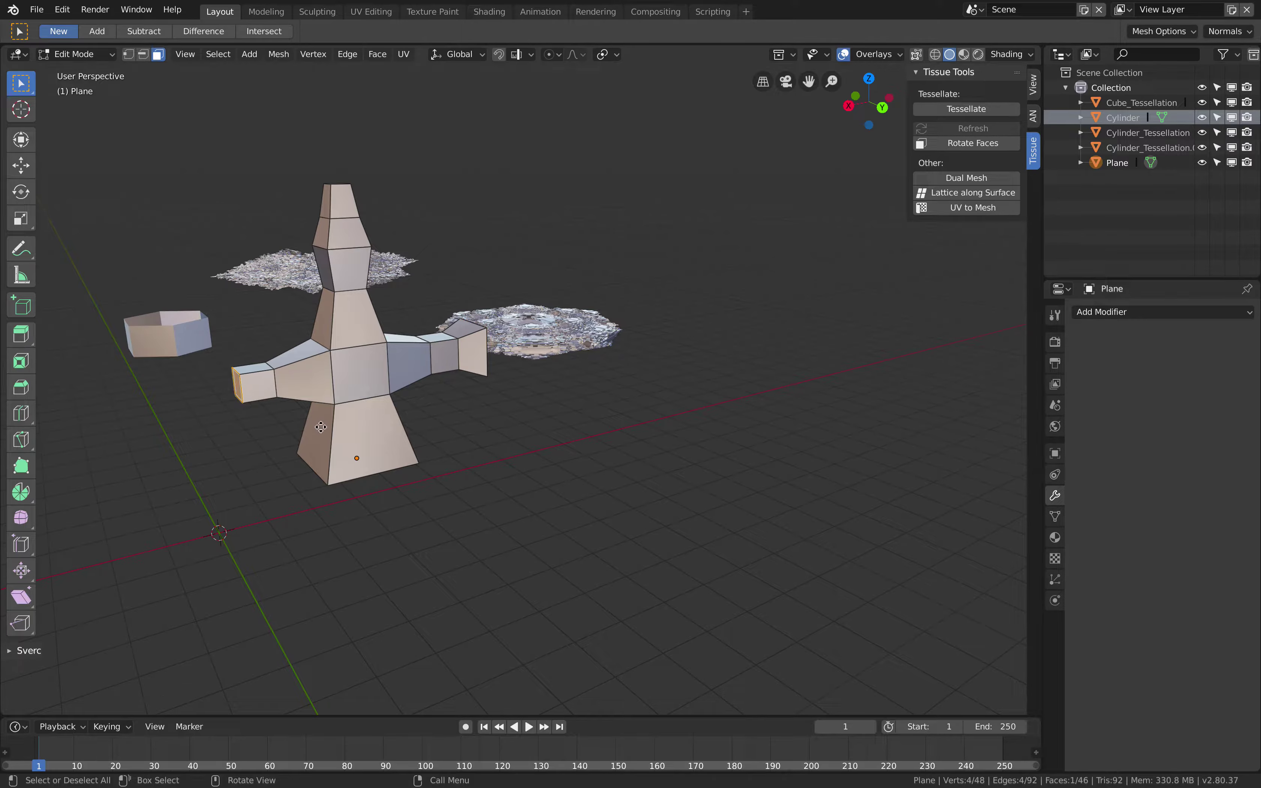
{"action": "key", "text": "e"}
{"action": "key", "text": "Return"}
{"action": "key", "text": "s"}
{"action": "key", "text": "Return"}
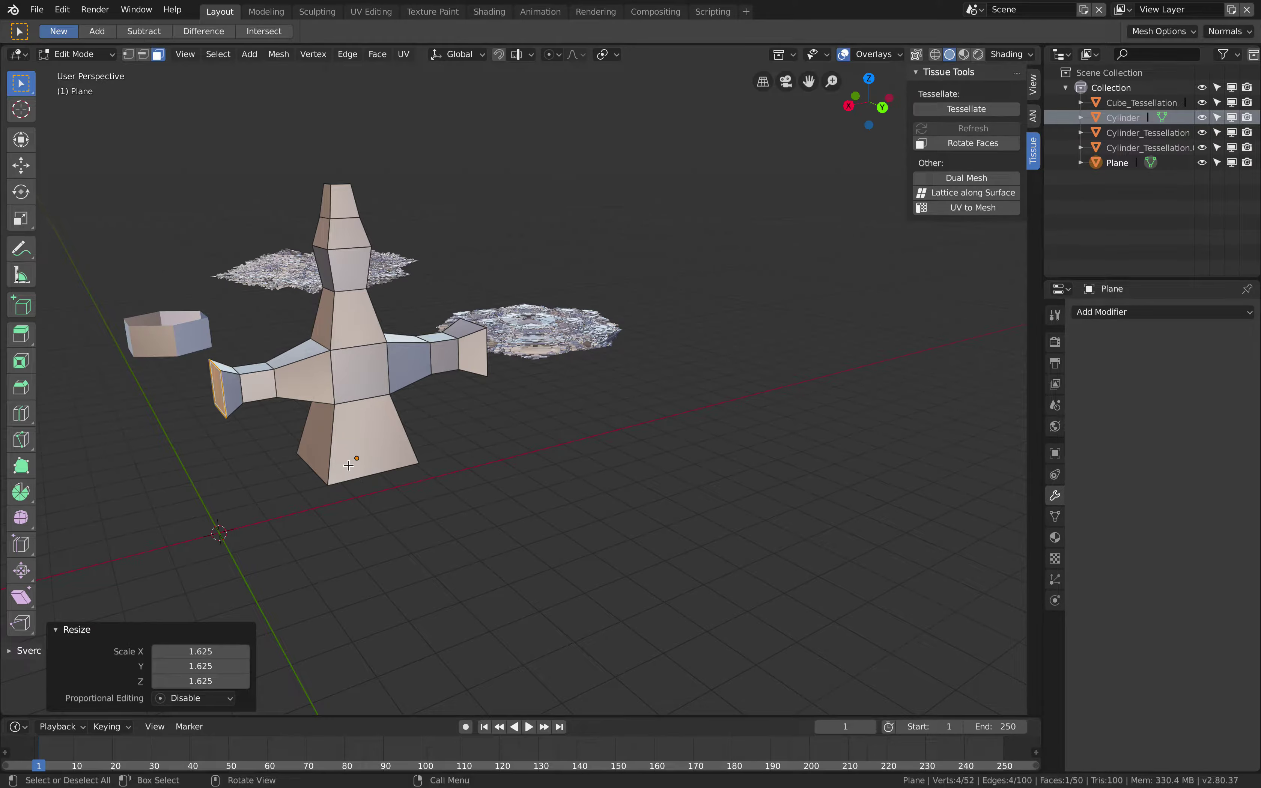
{"action": "key", "text": "g"}
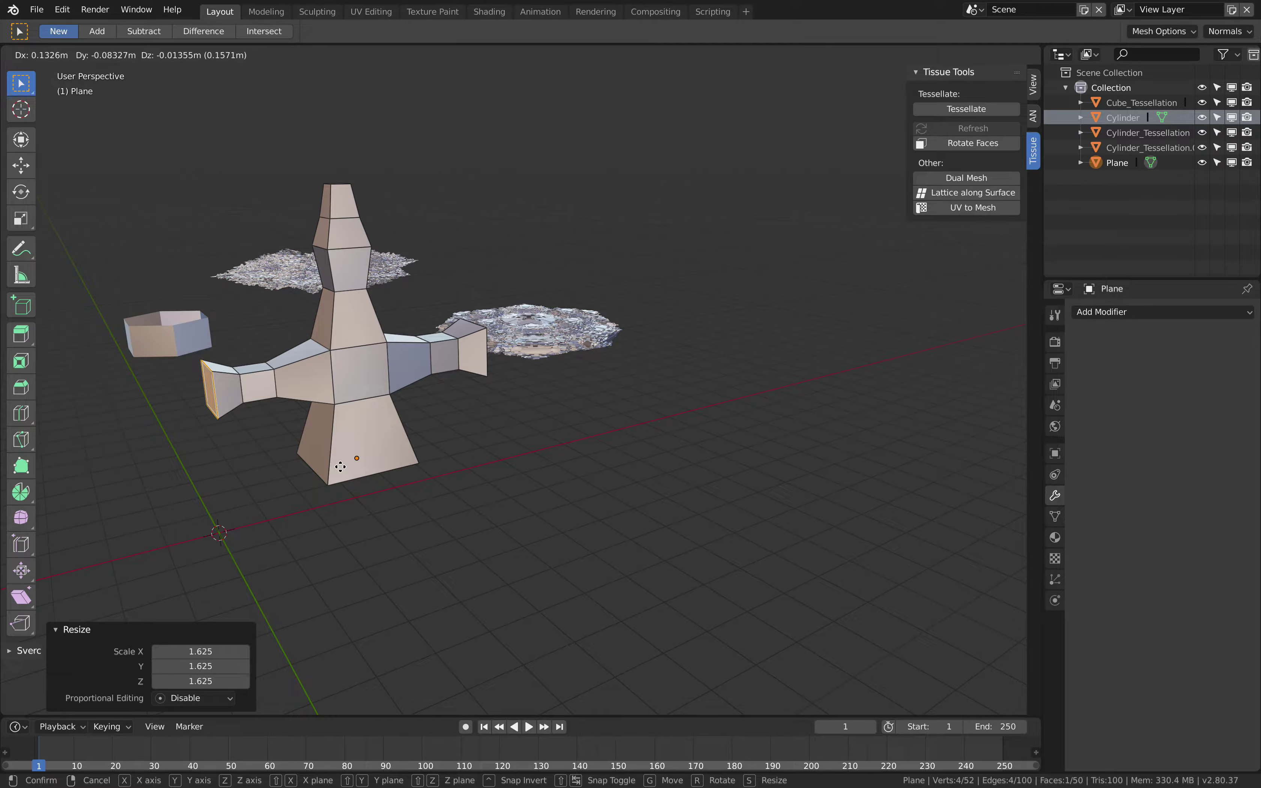
{"action": "left_click", "coordinate": [313, 449]}
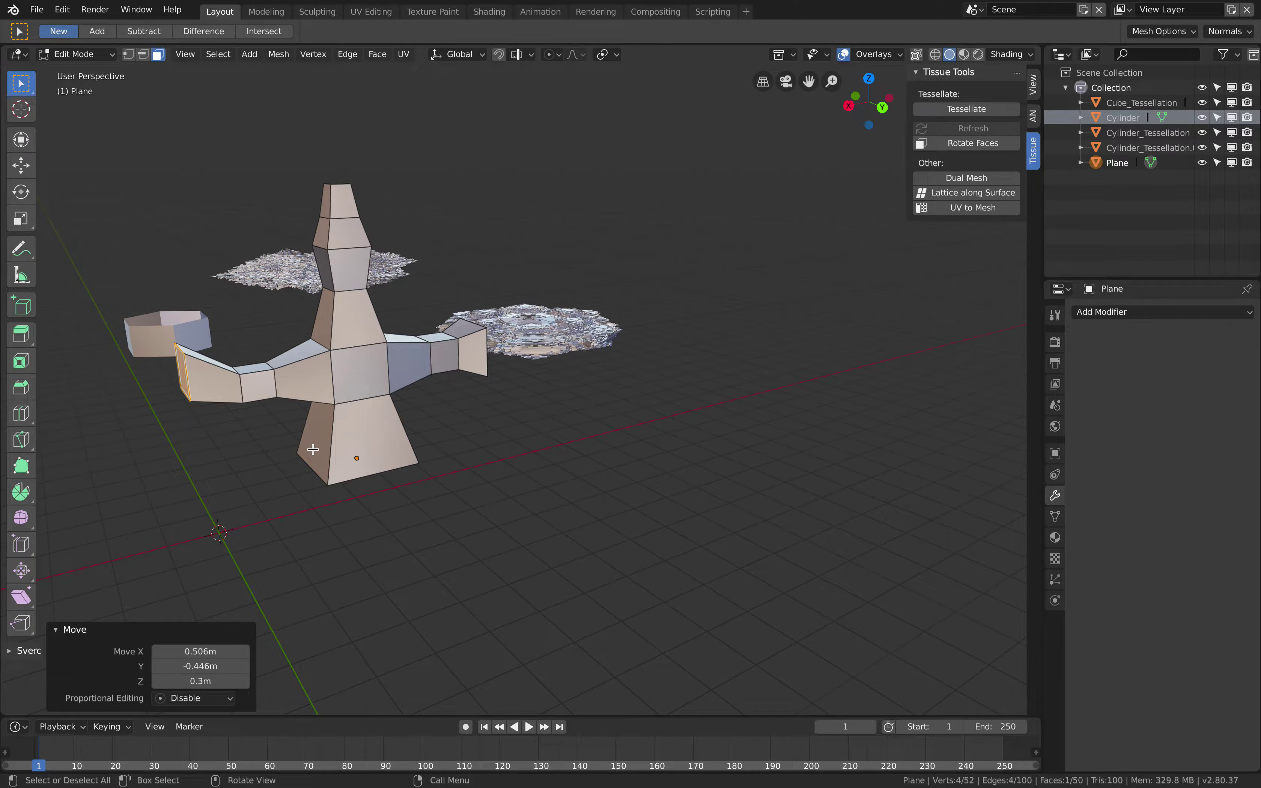
Undo the last move of the arm's tip and edge-slide its end face slightly along the arm twice.
{"action": "key", "text": "ctrl+z"}
{"action": "middle_click_drag", "start_coordinate": [313, 449], "coordinate": [313, 450]}
{"action": "key", "text": "g"}
{"action": "key", "text": "g"}
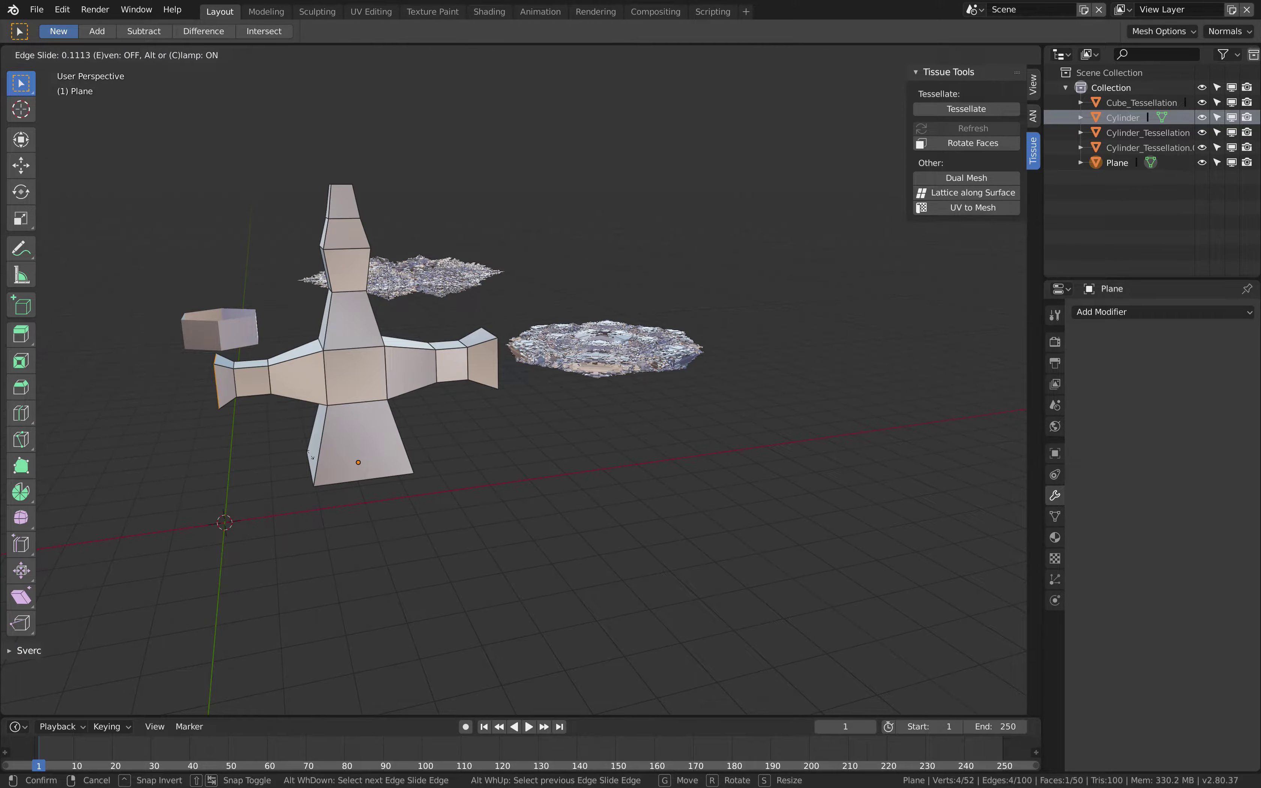
{"action": "left_click", "coordinate": [305, 455]}
{"action": "middle_click_drag", "start_coordinate": [306, 455], "coordinate": [292, 460]}
{"action": "key", "text": "g"}
{"action": "key", "text": "g"}
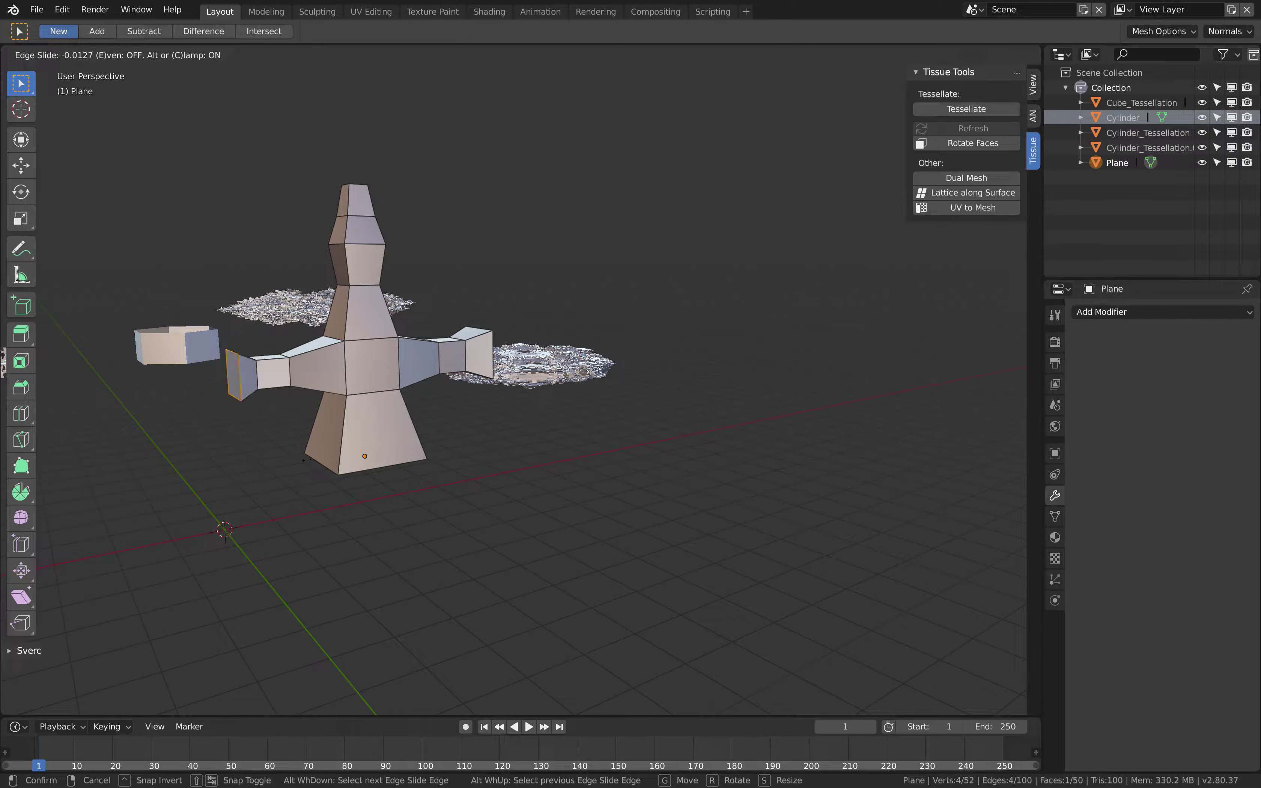
{"action": "left_click", "coordinate": [308, 463]}
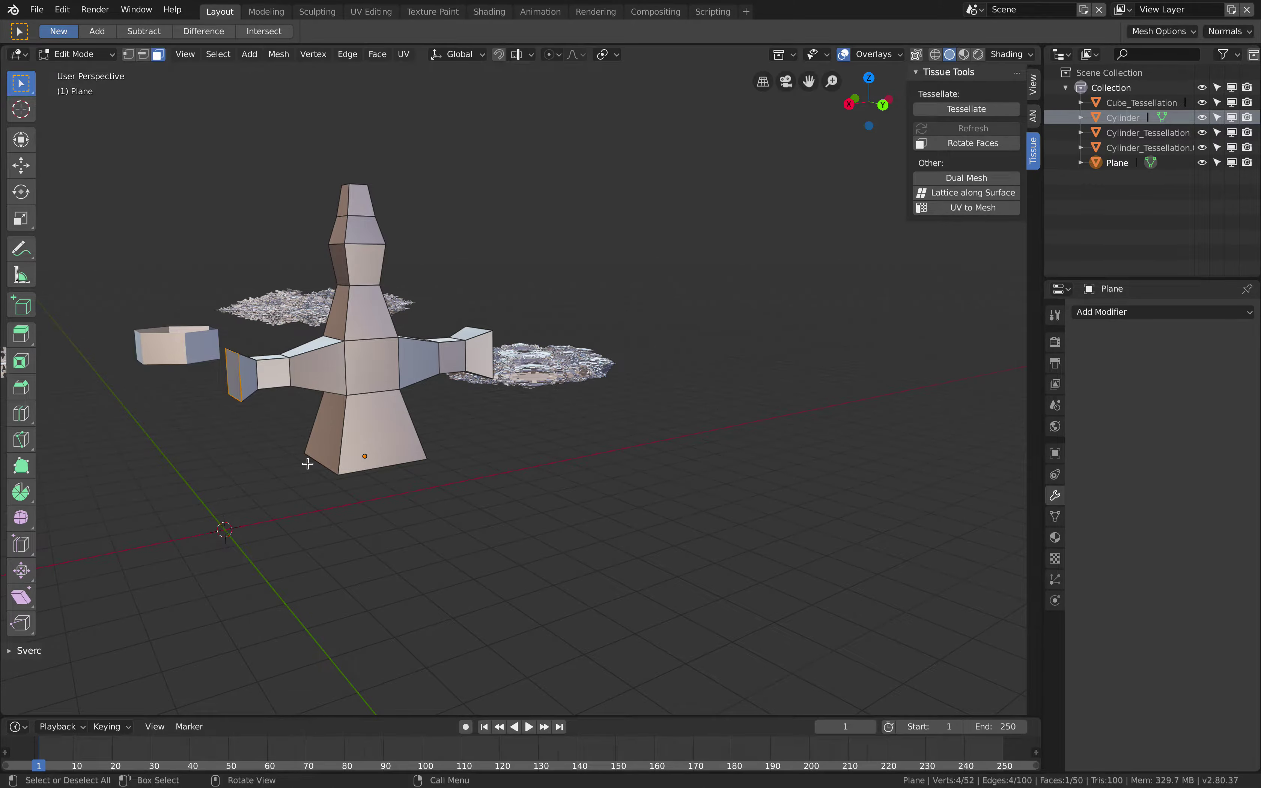
Move the end face of the same arm about 0.255 m along the global X axis.
{"action": "middle_click_drag", "start_coordinate": [307, 463], "coordinate": [306, 463]}
{"action": "key", "text": "g"}
{"action": "key", "text": "z"}
{"action": "key", "text": "Escape"}
{"action": "key", "text": "g"}
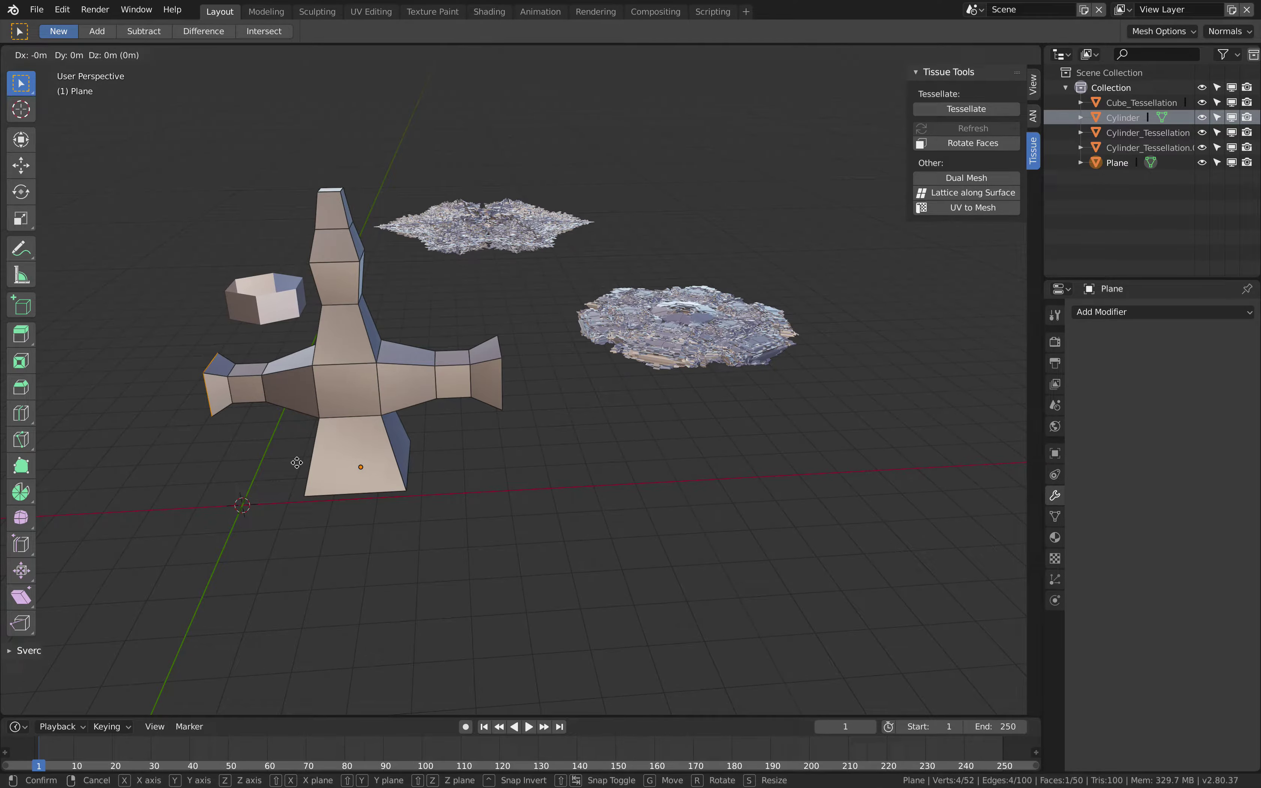
{"action": "key", "text": "x"}
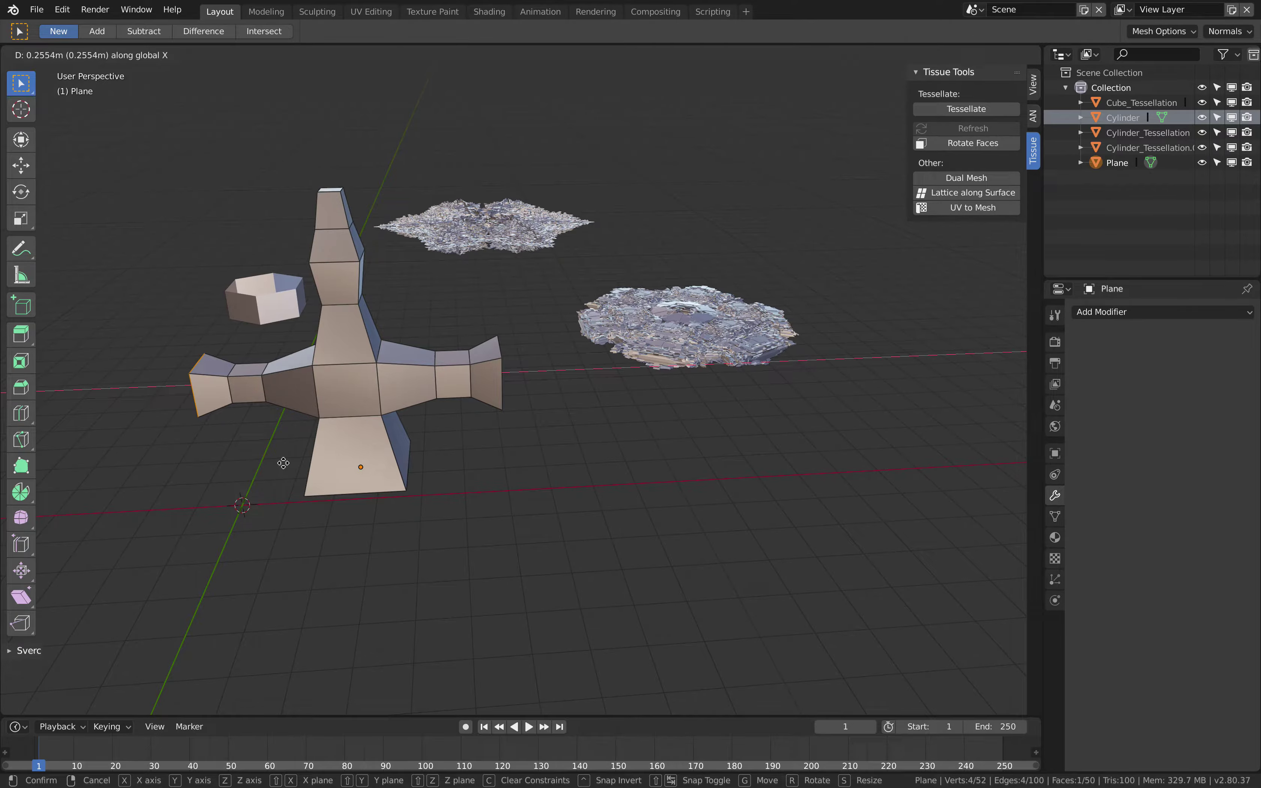
{"action": "left_click", "coordinate": [283, 463]}
Leave Edit Mode to check the cross component's shape, and re-enter it with edge selection active.
{"action": "middle_click_drag", "start_coordinate": [283, 463], "coordinate": [355, 303]}
{"action": "key", "text": "ctrl+Tab"}
{"action": "left_click", "coordinate": [235, 464]}
{"action": "key", "text": "ctrl+Tab"}
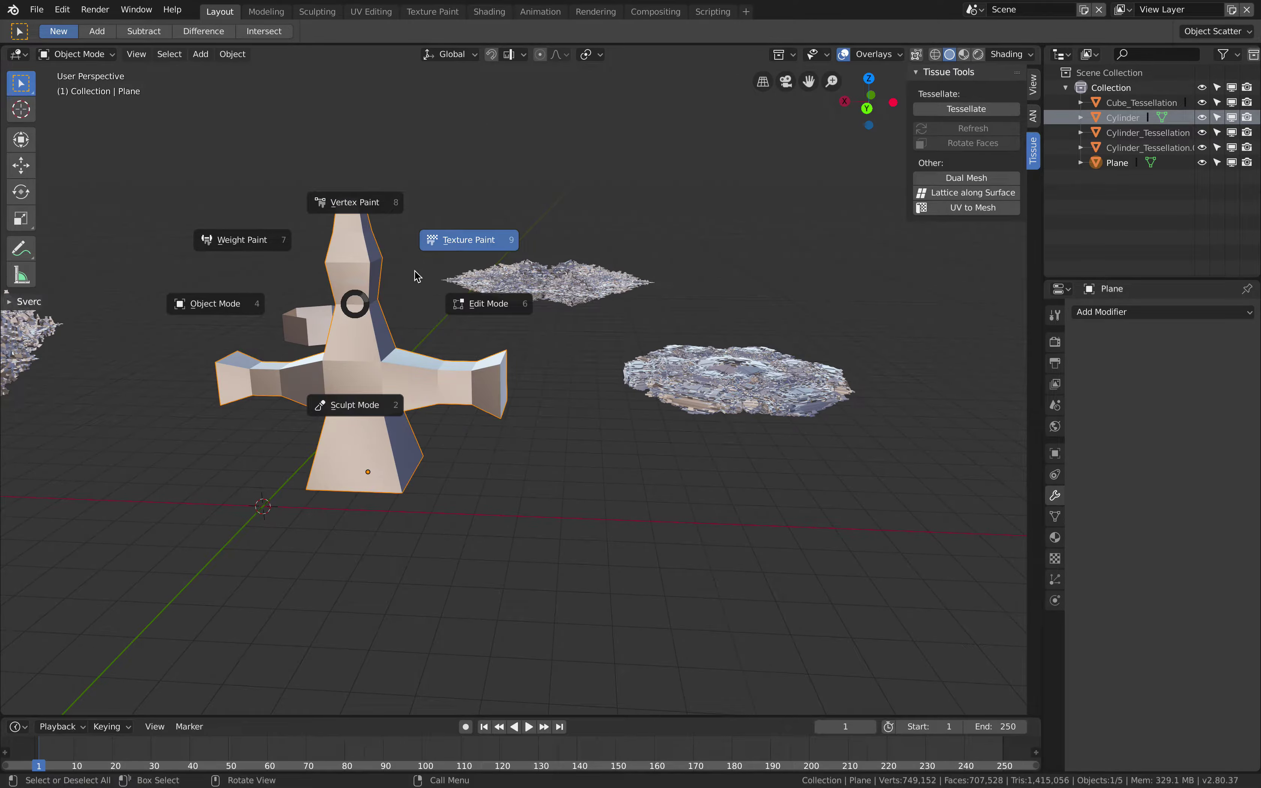
{"action": "left_click", "coordinate": [440, 302]}
{"action": "left_click", "coordinate": [148, 54]}
{"action": "left_click", "coordinate": [374, 303]}
{"action": "key", "text": "c"}
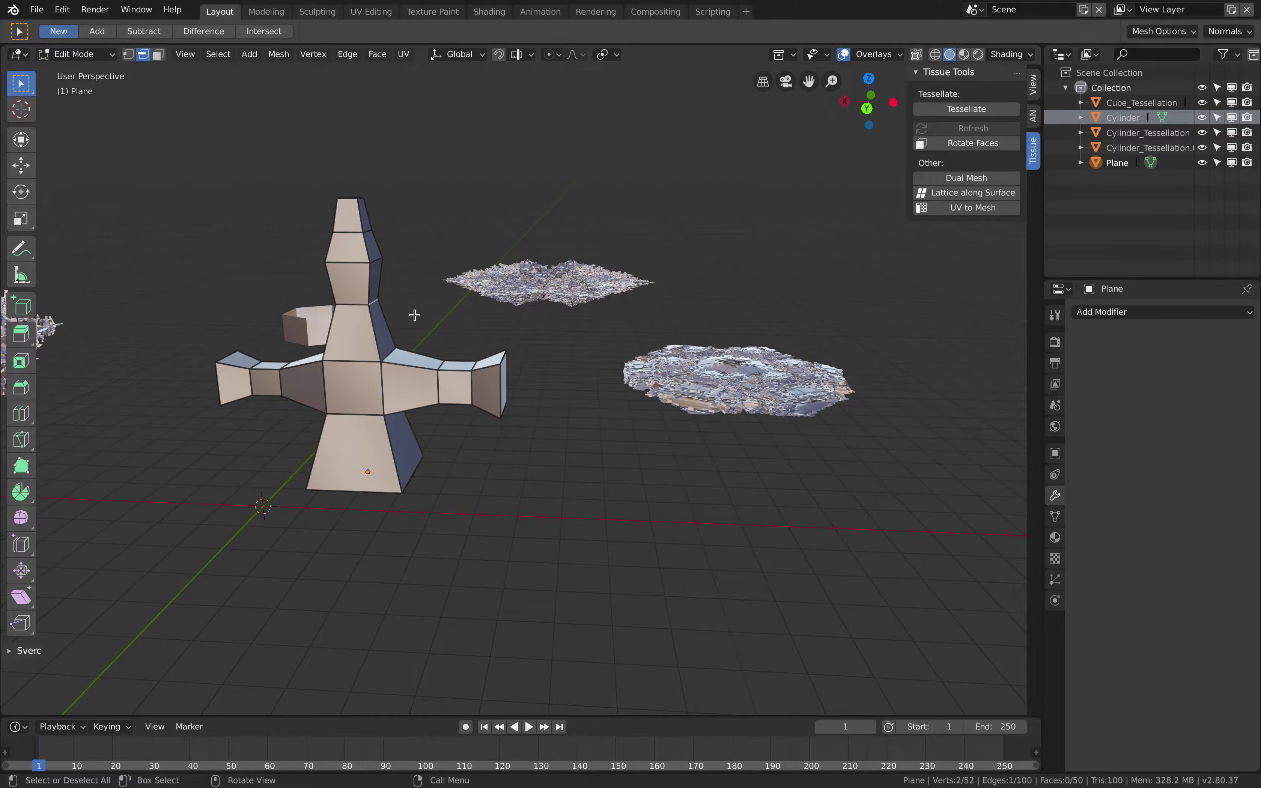
{"action": "right_click", "coordinate": [351, 301]}
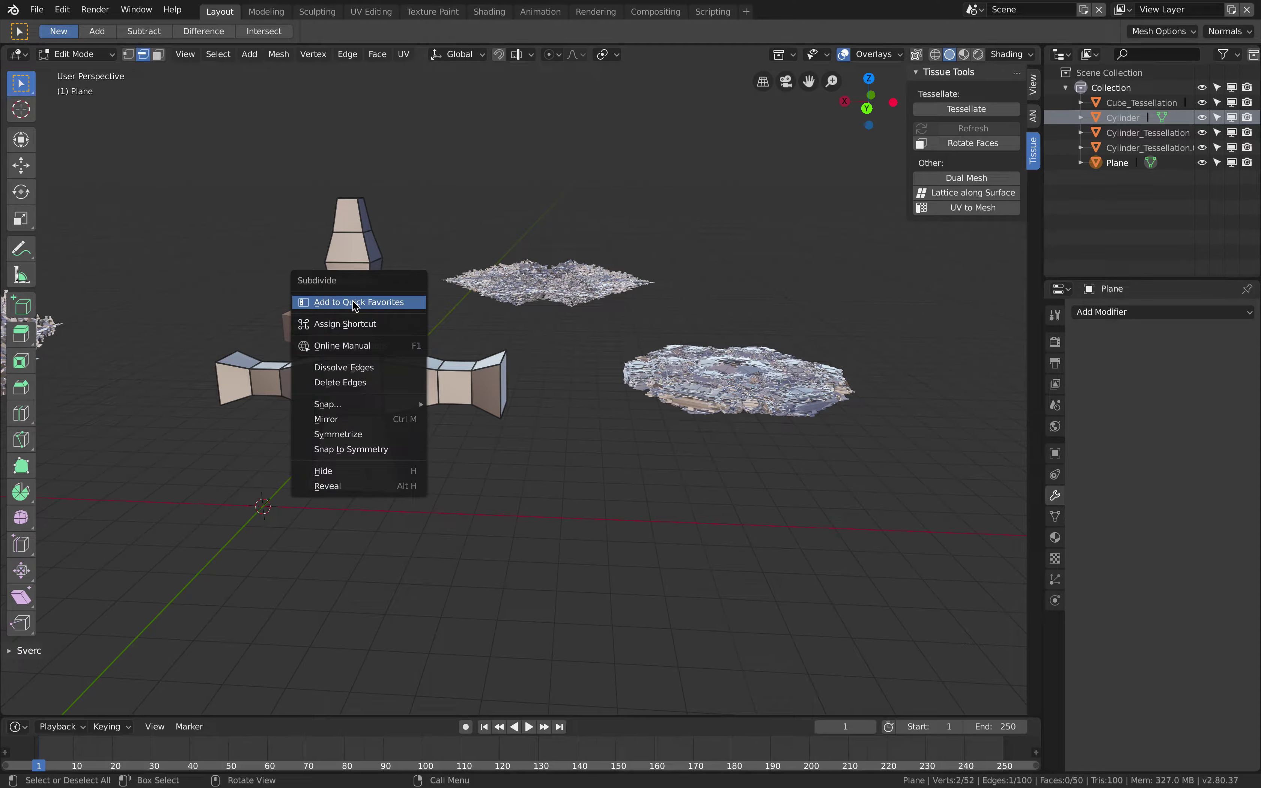
{"action": "middle_click_drag", "start_coordinate": [410, 242], "coordinate": [479, 297]}
Select the edge loop around the first narrowing of the cross's upper spire and scale it by 0.878.
{"action": "key", "text": "a"}
{"action": "key", "text": "alt+a"}
{"action": "left_click", "coordinate": [420, 269], "text": "alt"}
{"action": "key", "text": "s"}
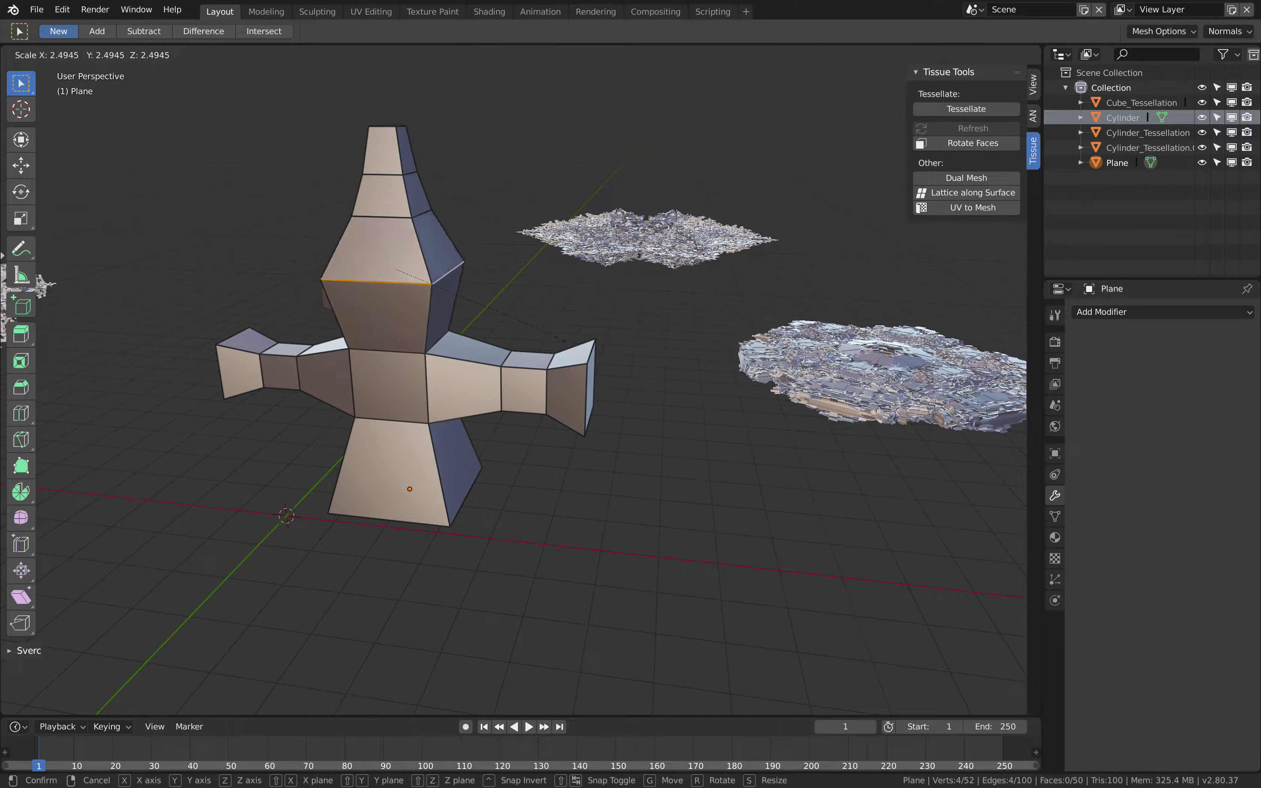
{"action": "left_click", "coordinate": [454, 267]}
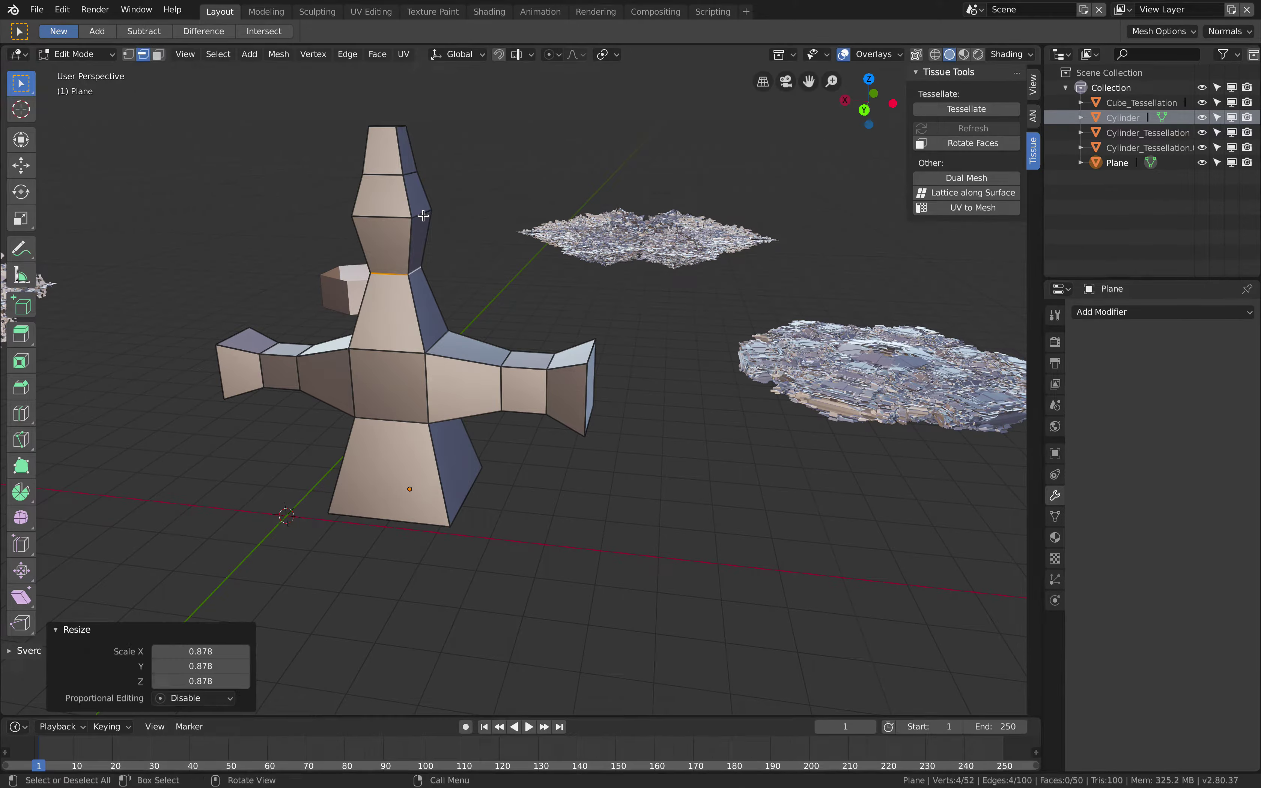
Scale the next edge loop up the spire by 0.359 and return the component to Object Mode.
{"action": "left_click", "coordinate": [422, 215], "text": "alt"}
{"action": "key", "text": "s"}
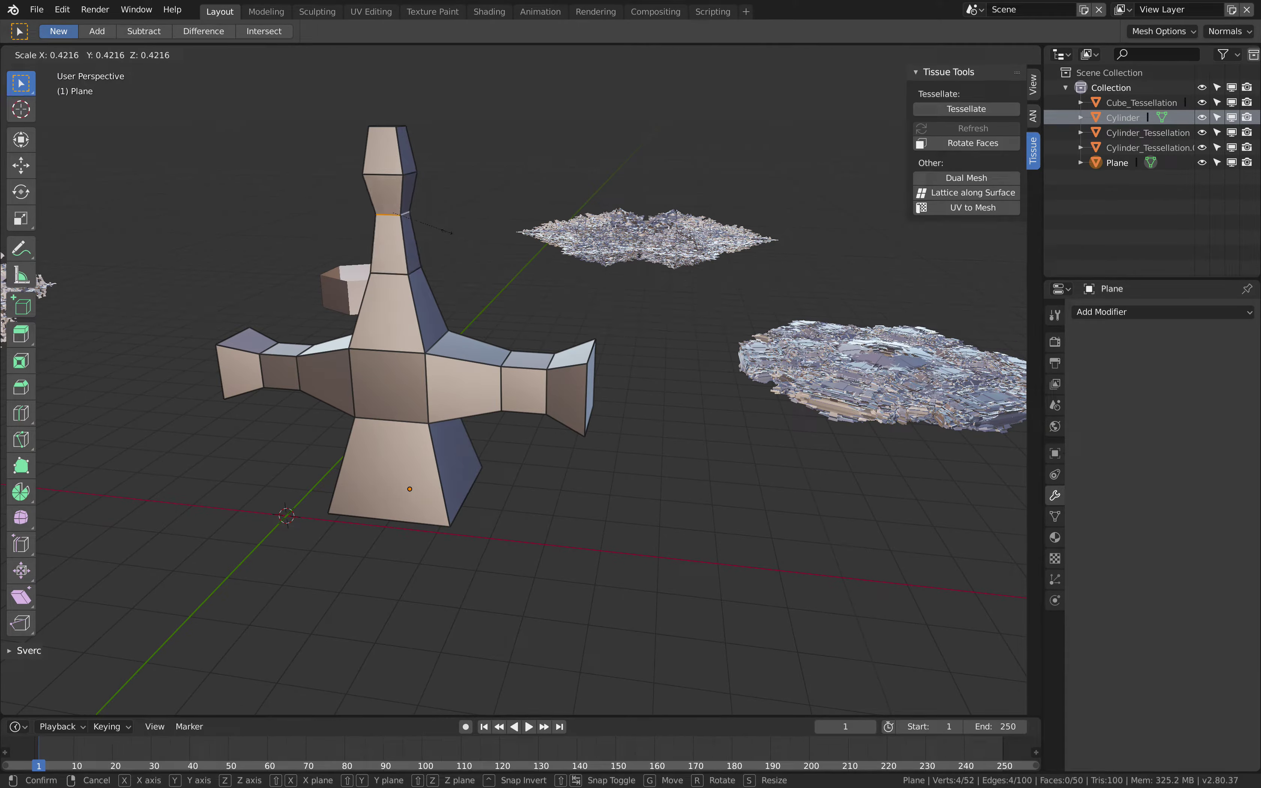
{"action": "left_click", "coordinate": [439, 234]}
{"action": "scroll", "coordinate": [523, 498], "scroll_direction": "left", "scroll_amount": 5}
{"action": "key", "text": "ctrl+Tab"}
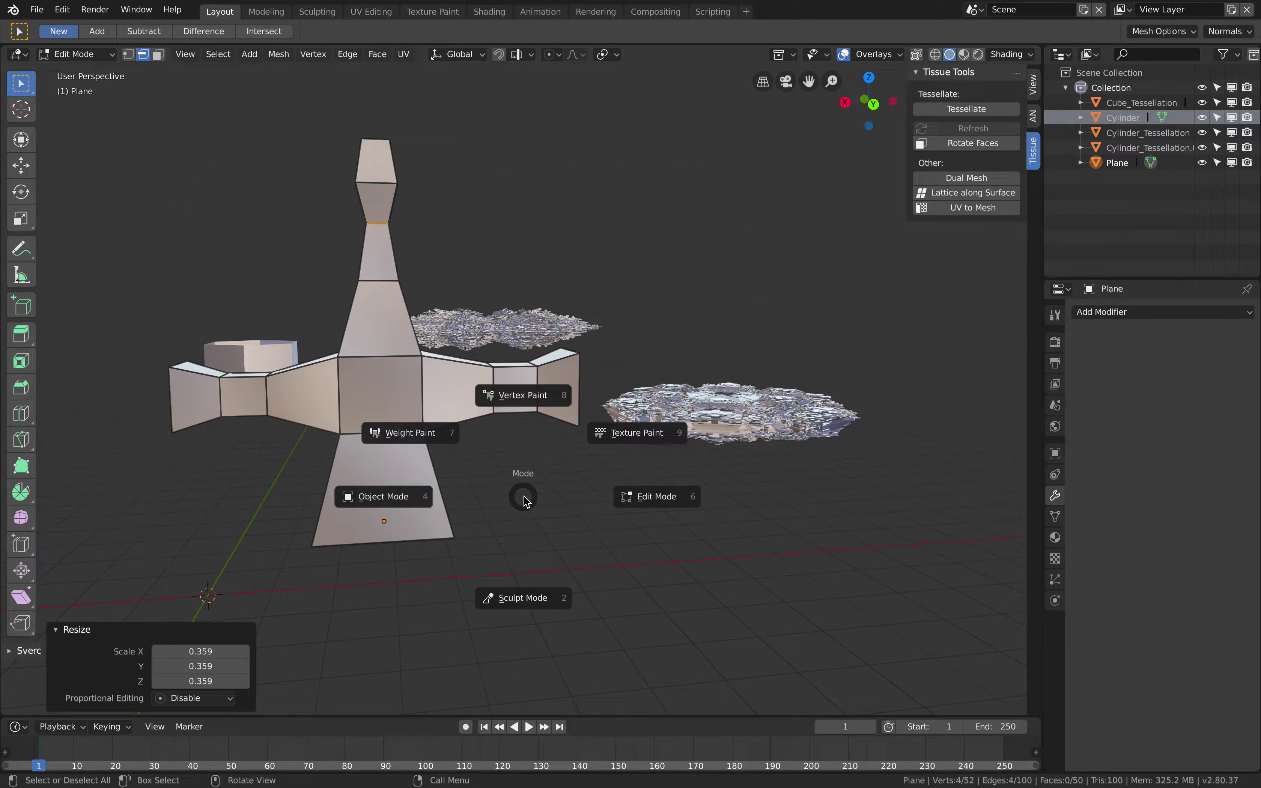
{"action": "left_click", "coordinate": [412, 504]}
Select the reshaped cross component with the hexagonal ring as the active base and open the Tessellate settings.
{"action": "scroll", "coordinate": [412, 504], "scroll_direction": "down", "scroll_amount": 5}
{"action": "scroll", "coordinate": [412, 504], "scroll_direction": "up", "scroll_amount": 5}
{"action": "scroll", "coordinate": [411, 505], "scroll_direction": "right", "scroll_amount": 5}
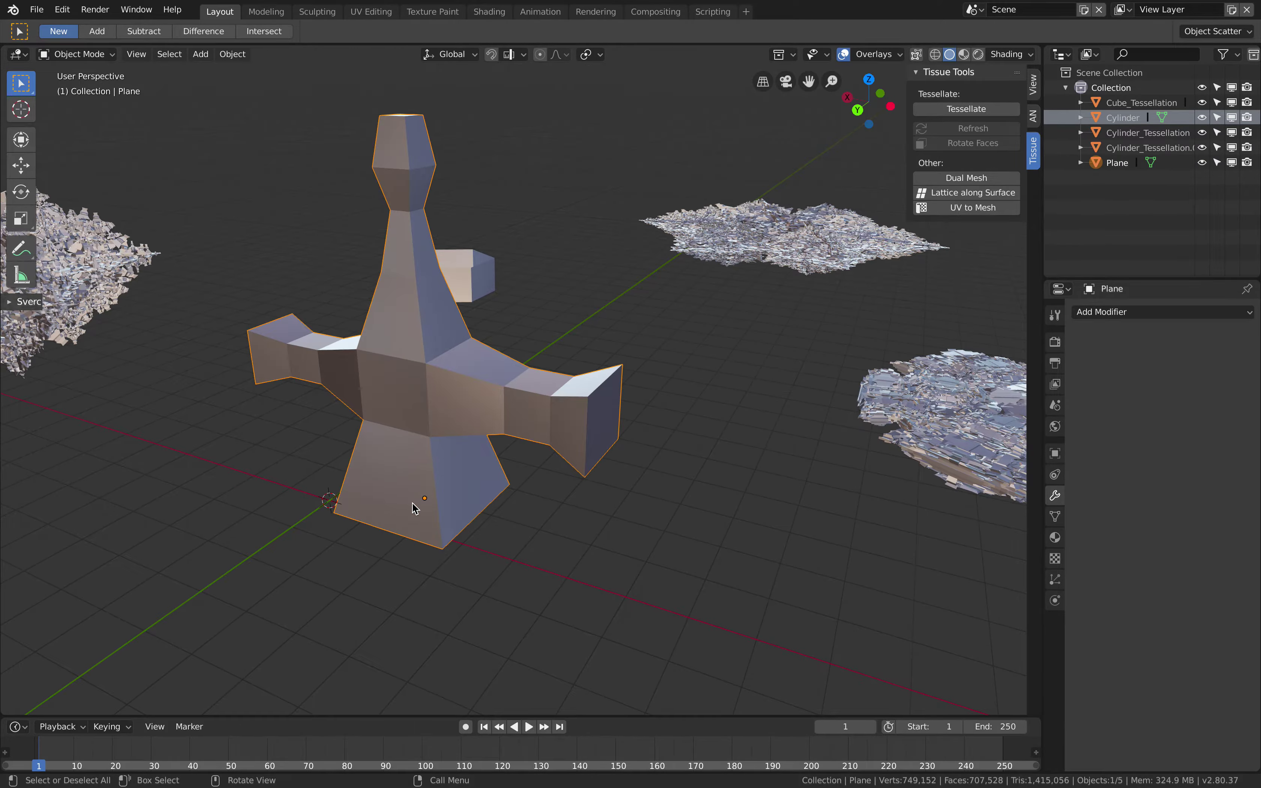
{"action": "scroll", "coordinate": [412, 504], "scroll_direction": "right", "scroll_amount": 5}
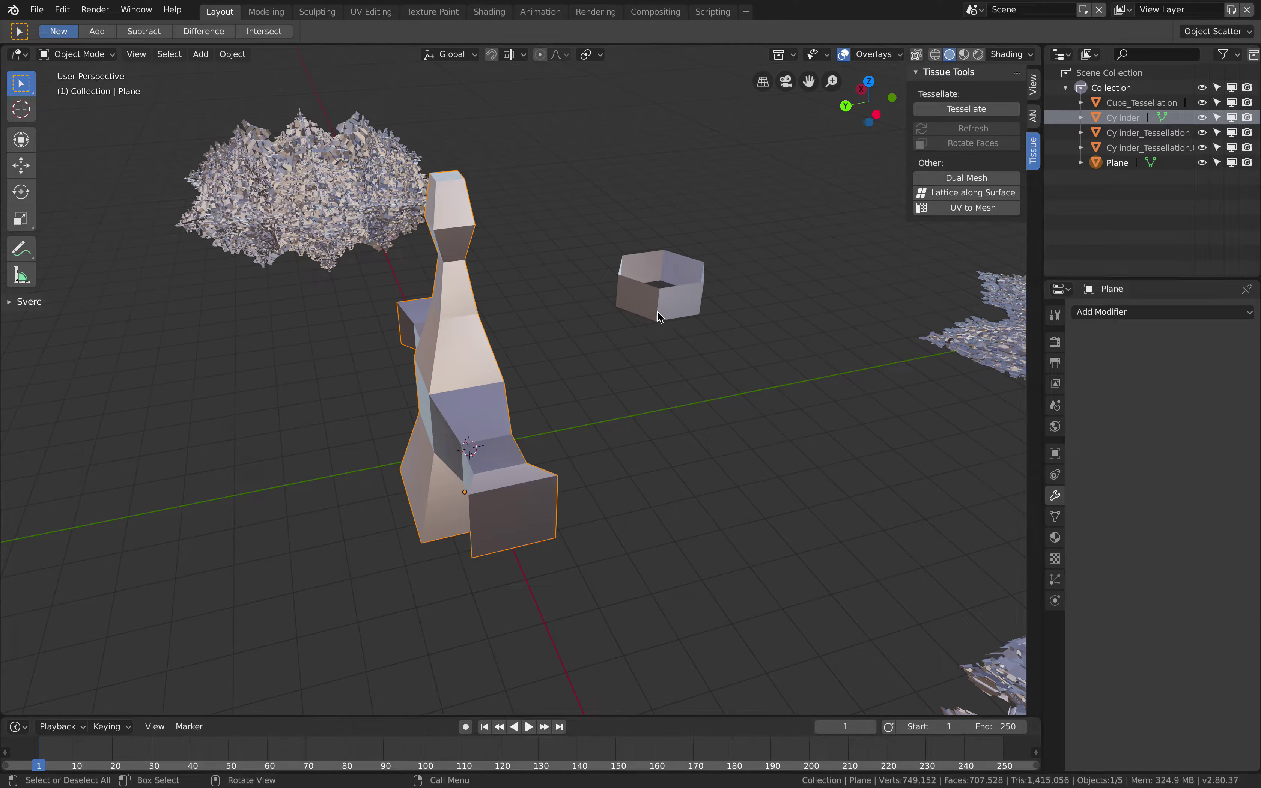
{"action": "left_click", "coordinate": [662, 313]}
{"action": "left_click", "coordinate": [497, 371]}
{"action": "scroll", "coordinate": [498, 372], "scroll_direction": "right", "scroll_amount": 5}
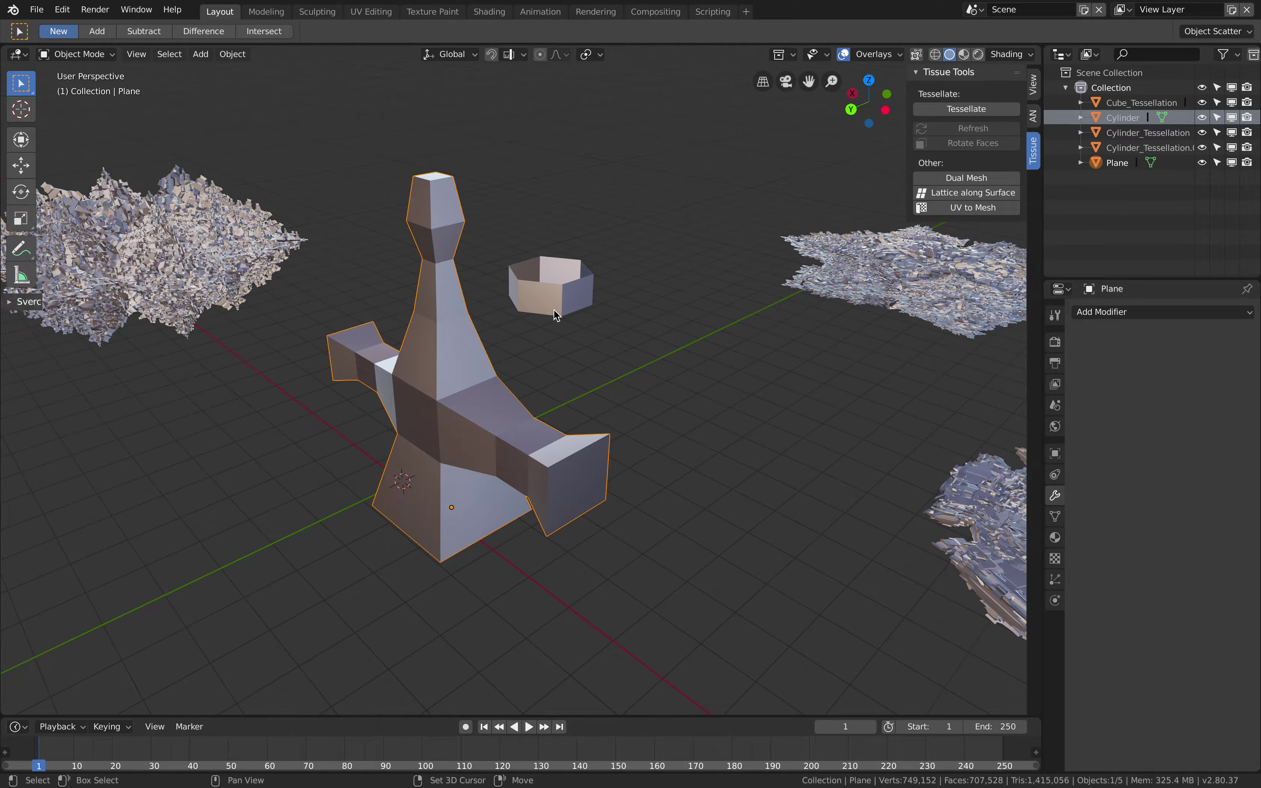
{"action": "left_click", "coordinate": [554, 290], "text": "shift"}
{"action": "left_click", "coordinate": [987, 110]}
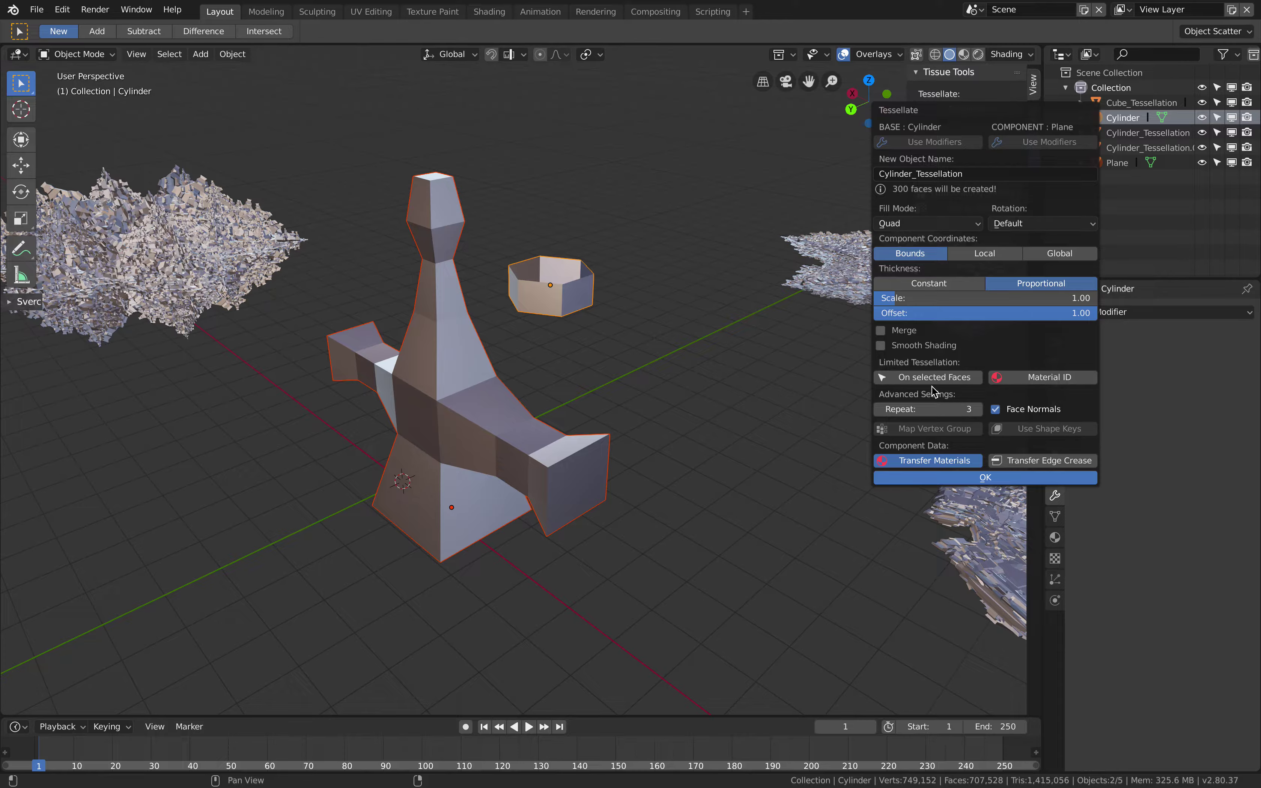
Switch to Finder, examine the tissueSnowflake.usdz preview from several angles, and close the preview.
{"action": "key", "text": "ctrl+Left"}
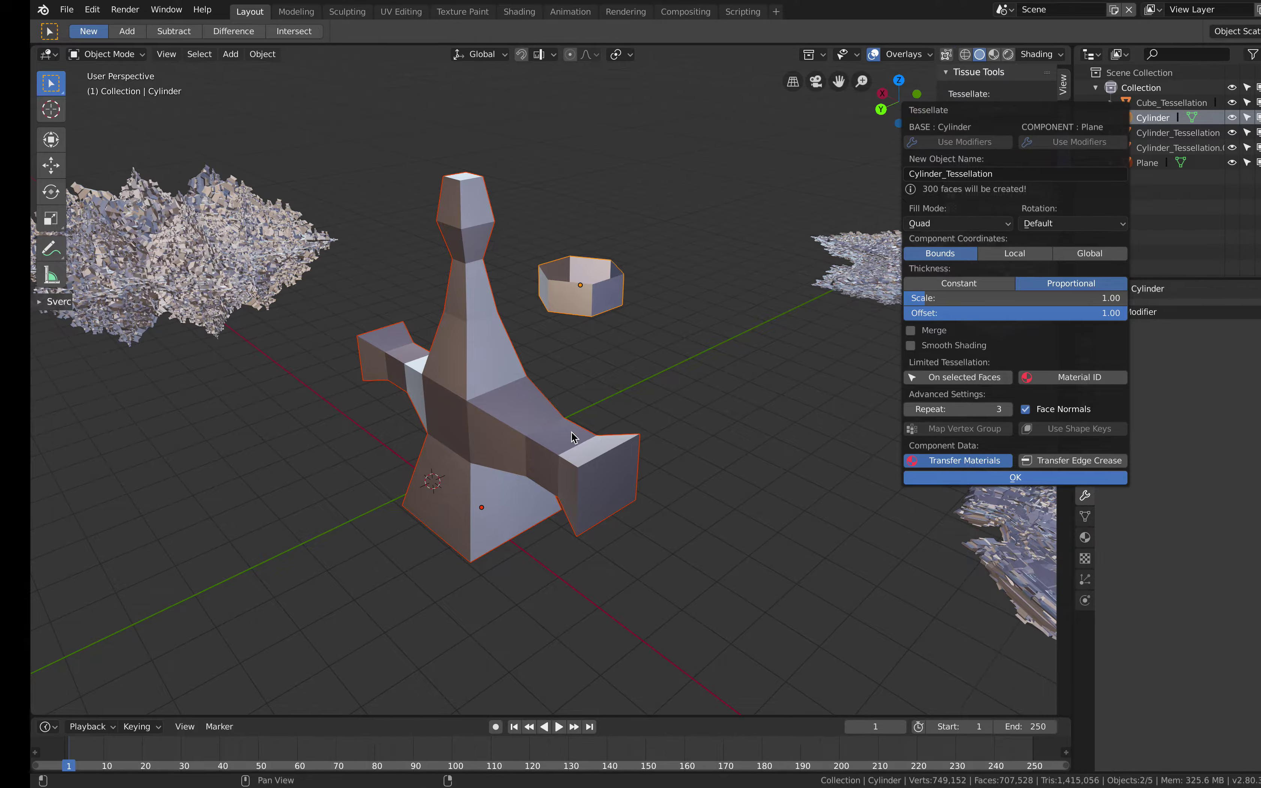
{"action": "key", "text": "ctrl+Right"}
{"action": "key", "text": "ctrl+Left"}
{"action": "mouse_move", "coordinate": [565, 352]}
{"action": "left_mouse_down"}
{"action": "mouse_move", "coordinate": [633, 403]}
{"action": "mouse_move", "coordinate": [665, 476]}
{"action": "mouse_move", "coordinate": [625, 386]}
{"action": "mouse_move", "coordinate": [630, 370]}
{"action": "mouse_move", "coordinate": [819, 315]}
{"action": "mouse_move", "coordinate": [611, 512]}
{"action": "mouse_move", "coordinate": [592, 508]}
{"action": "left_mouse_up"}
{"action": "key", "text": "ctrl+Right"}
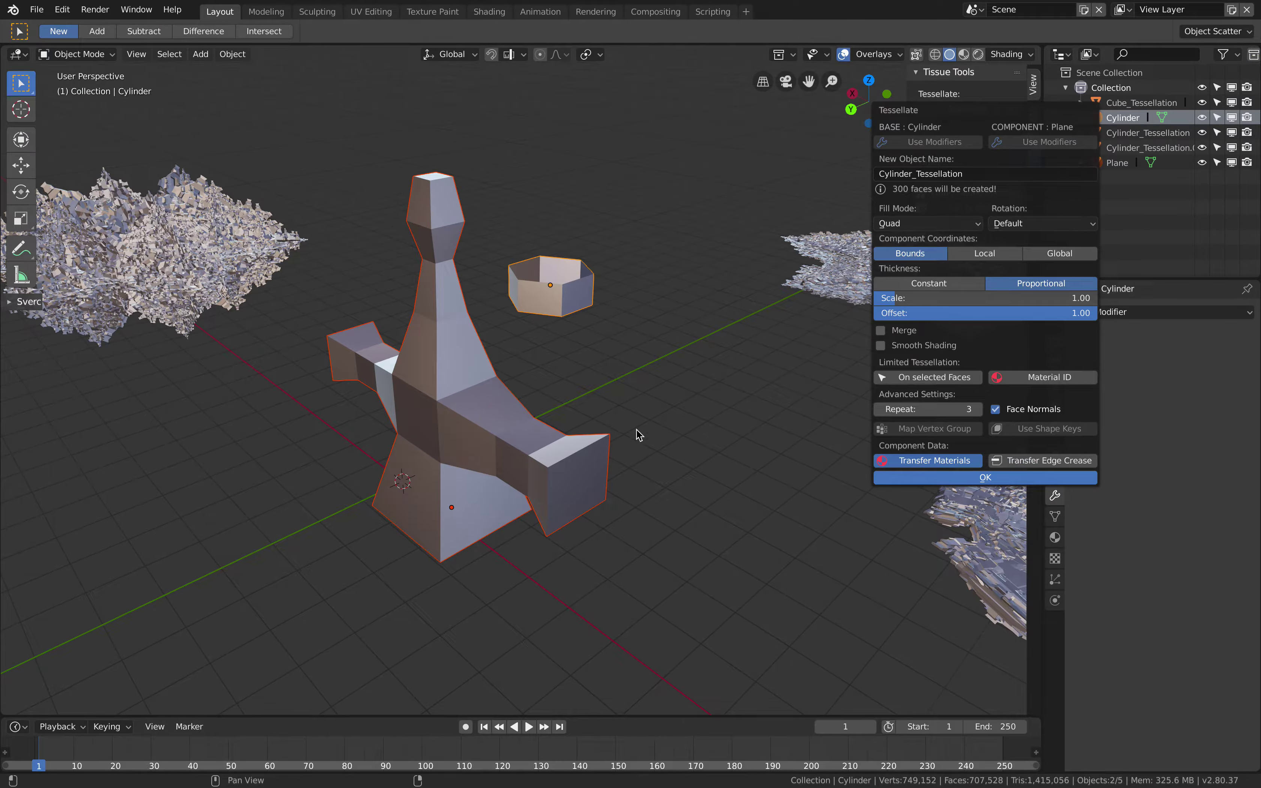
{"action": "key", "text": "ctrl+Left"}
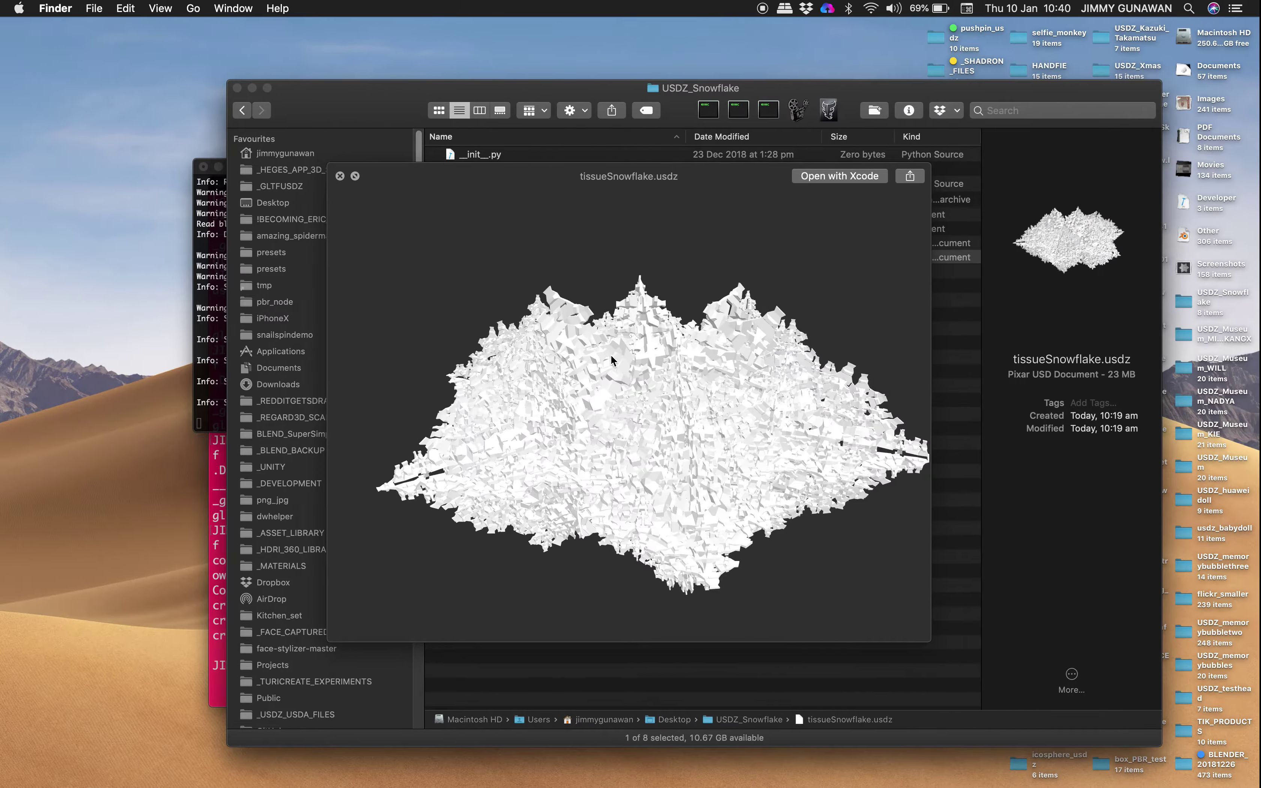
{"action": "left_click_drag", "start_coordinate": [614, 358], "coordinate": [1050, 279]}
{"action": "left_click_drag", "start_coordinate": [782, 334], "coordinate": [846, 464]}
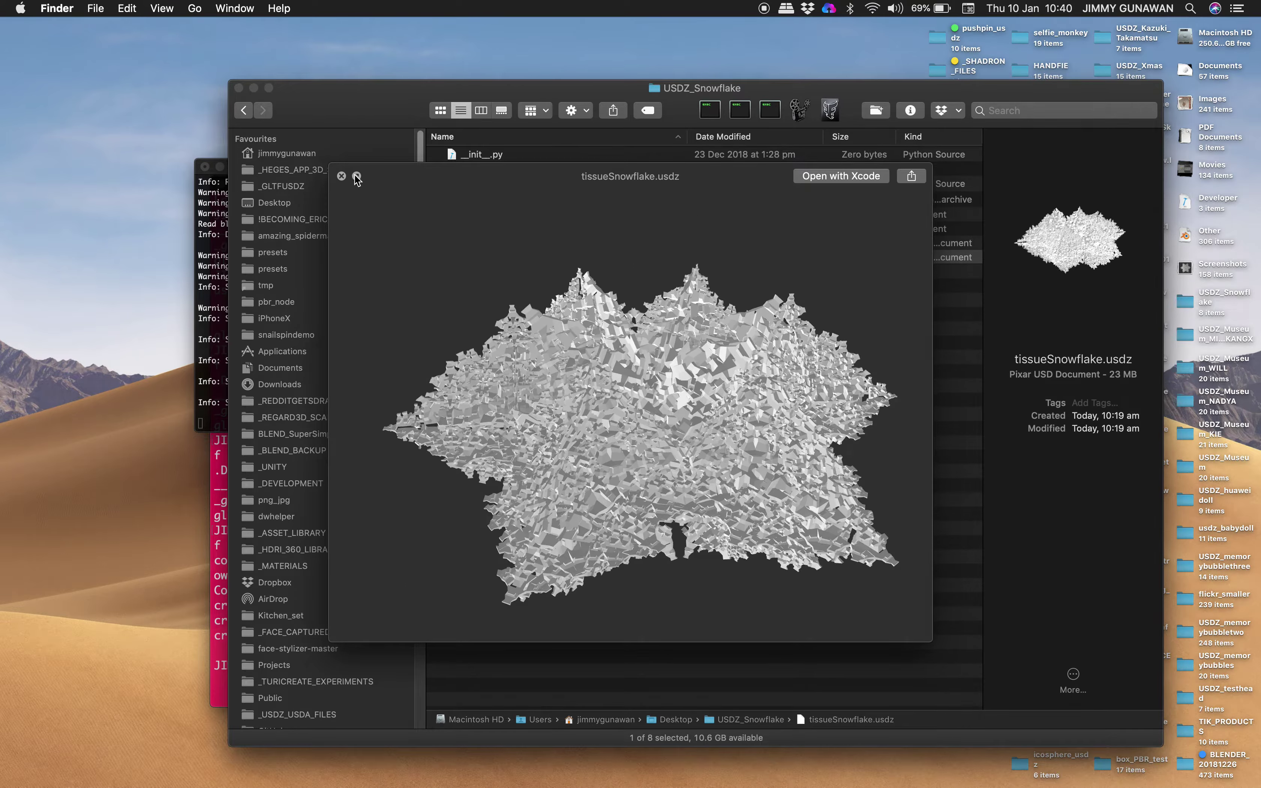
{"action": "left_click", "coordinate": [341, 176]}
Launch a second Blender instance from Finder and open the recent file tissue_tesselate_repeat_002.blend in it.
{"action": "key", "text": "ctrl+Right"}
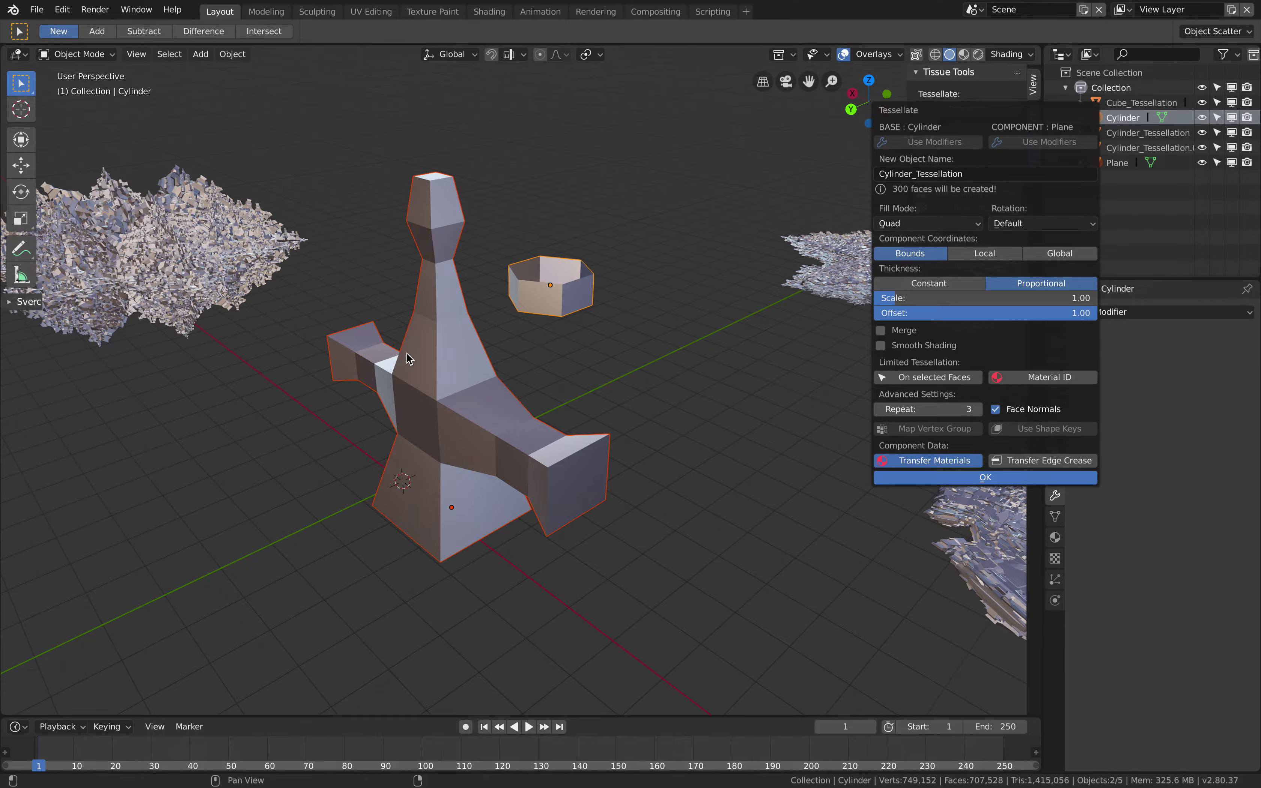
{"action": "key", "text": "ctrl+Left"}
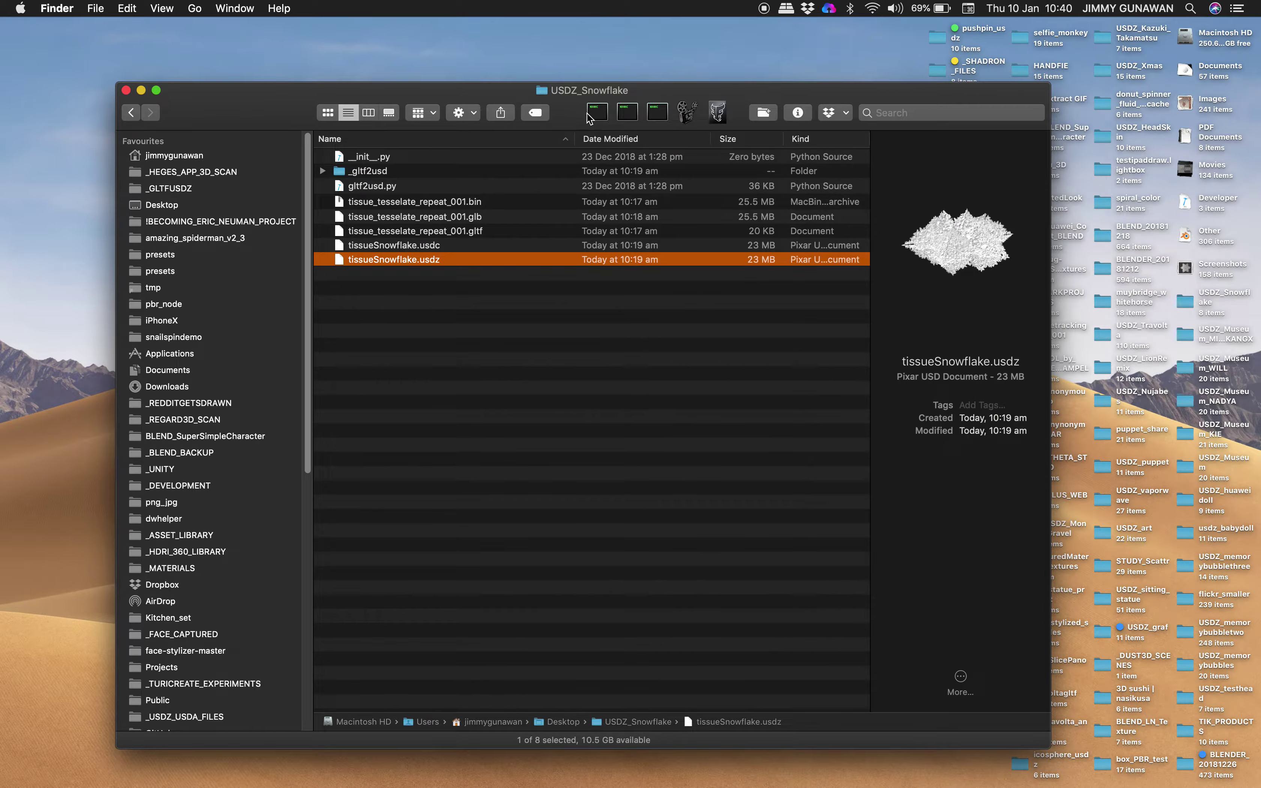
{"action": "left_click_drag", "start_coordinate": [1049, 90], "coordinate": [971, 92]}
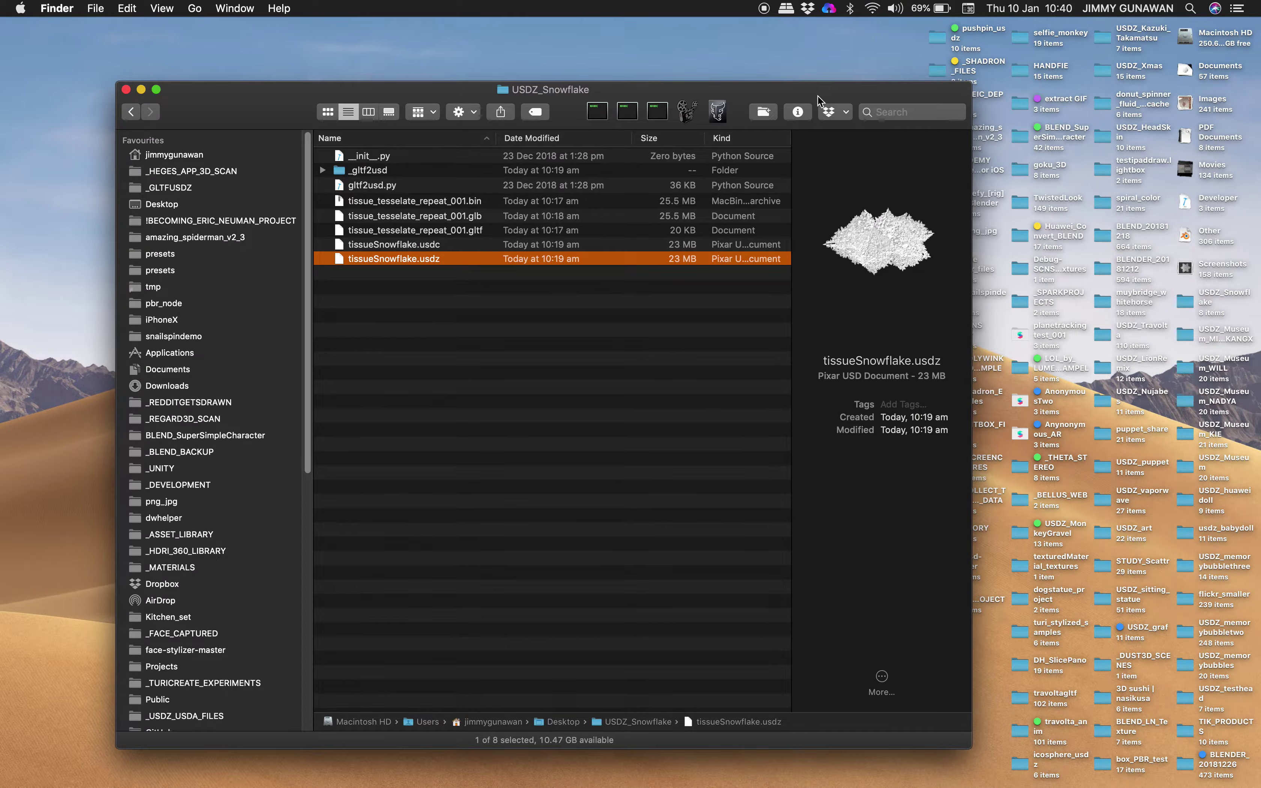
{"action": "left_click", "coordinate": [657, 111]}
{"action": "key", "text": "ctrl+Right"}
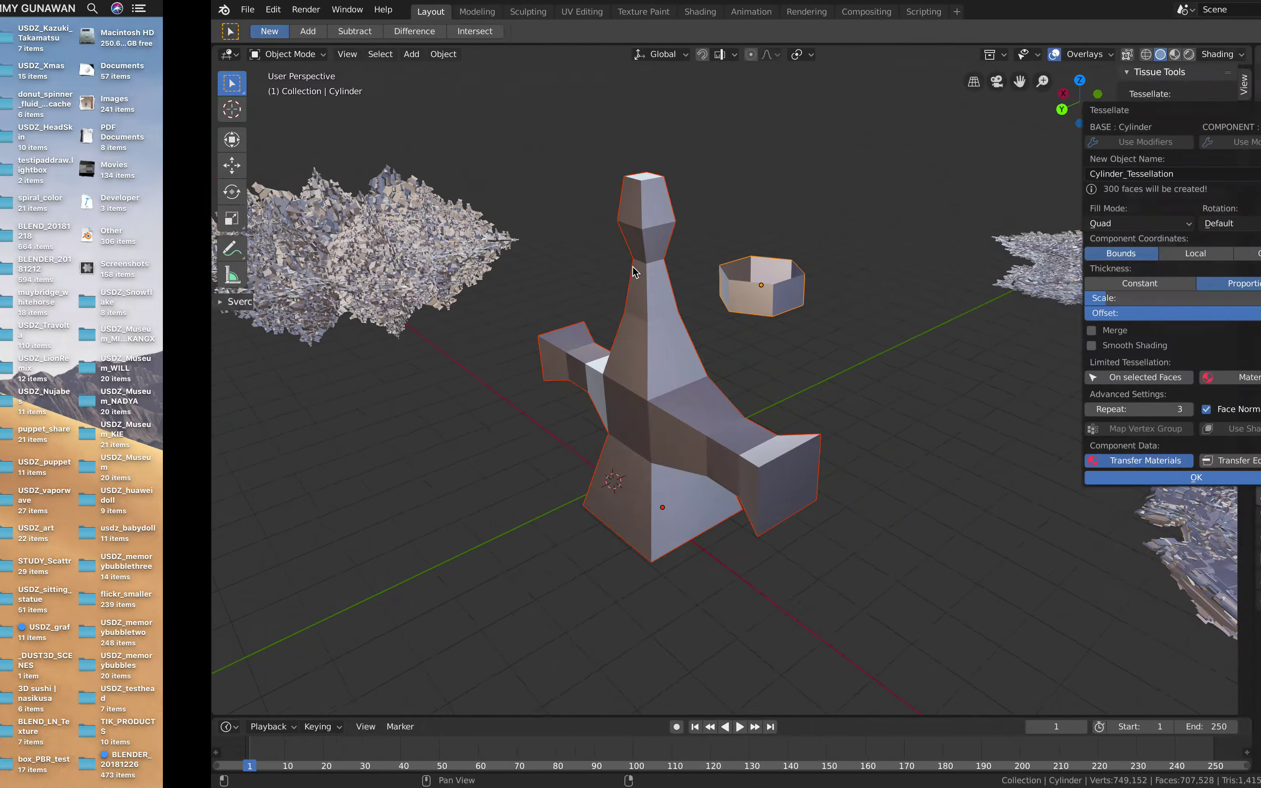
{"action": "key", "text": "ctrl+Left"}
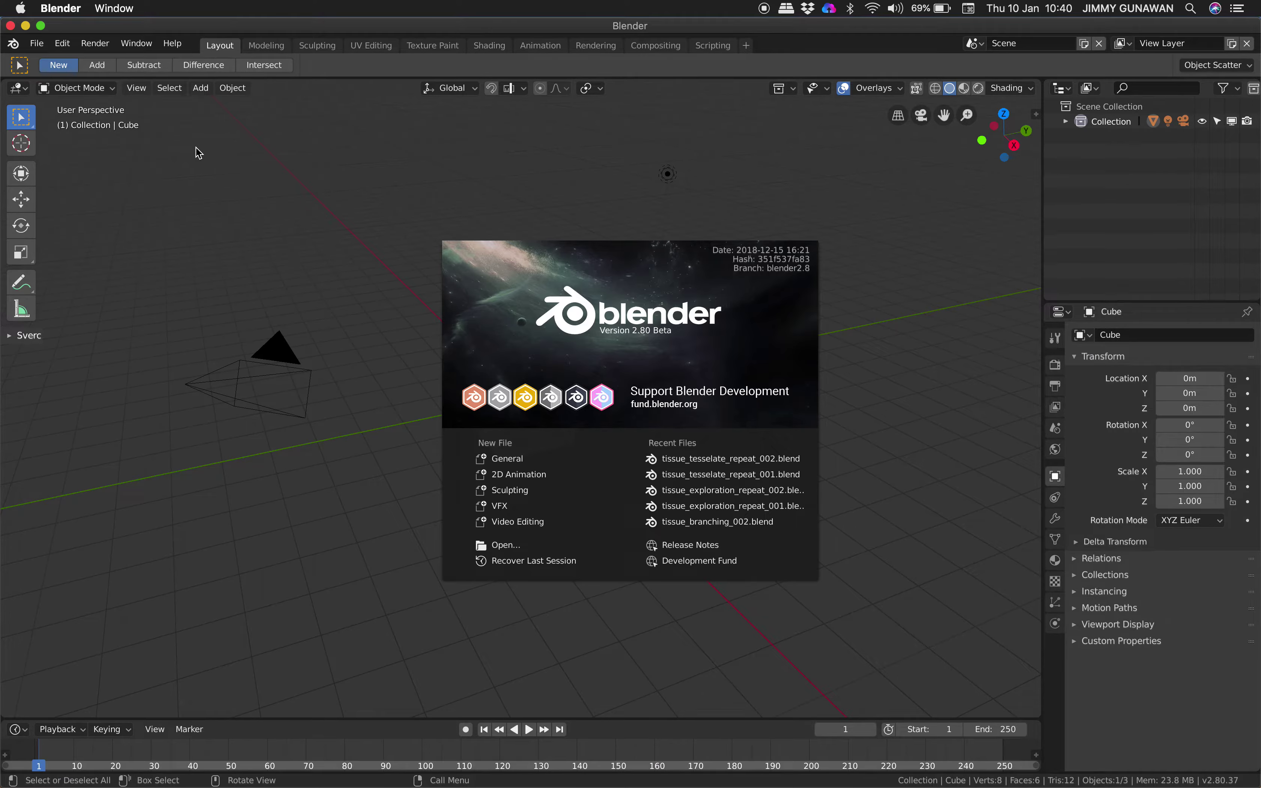
{"action": "left_click", "coordinate": [198, 152]}
{"action": "left_click", "coordinate": [36, 44]}
{"action": "mouse_move", "coordinate": [76, 92]}
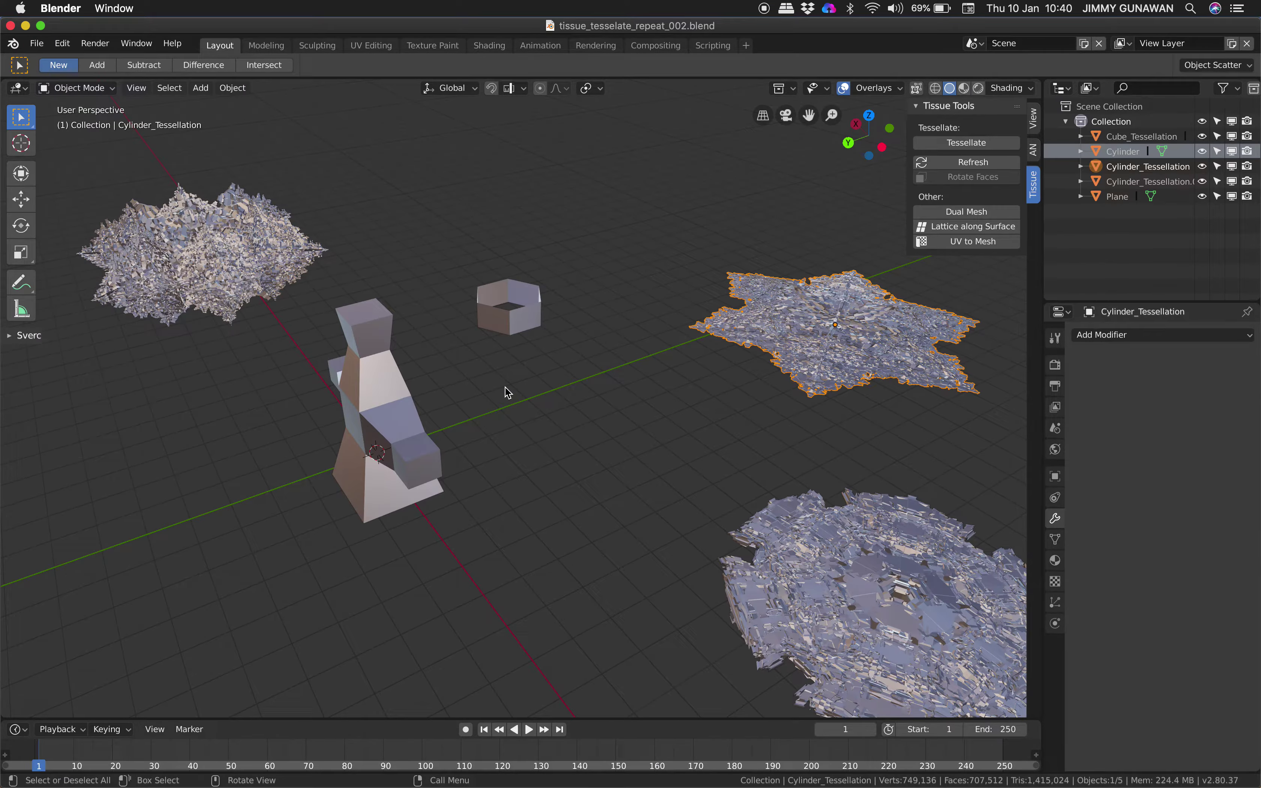
Save the scene as a new version named tissue_tesselate_repeat_003.blend on the Desktop.
{"action": "scroll", "coordinate": [589, 446], "scroll_direction": "up", "scroll_amount": 5}
{"action": "scroll", "coordinate": [590, 446], "scroll_direction": "down", "scroll_amount": 5}
{"action": "scroll", "coordinate": [590, 446], "scroll_direction": "down", "scroll_amount": 5}
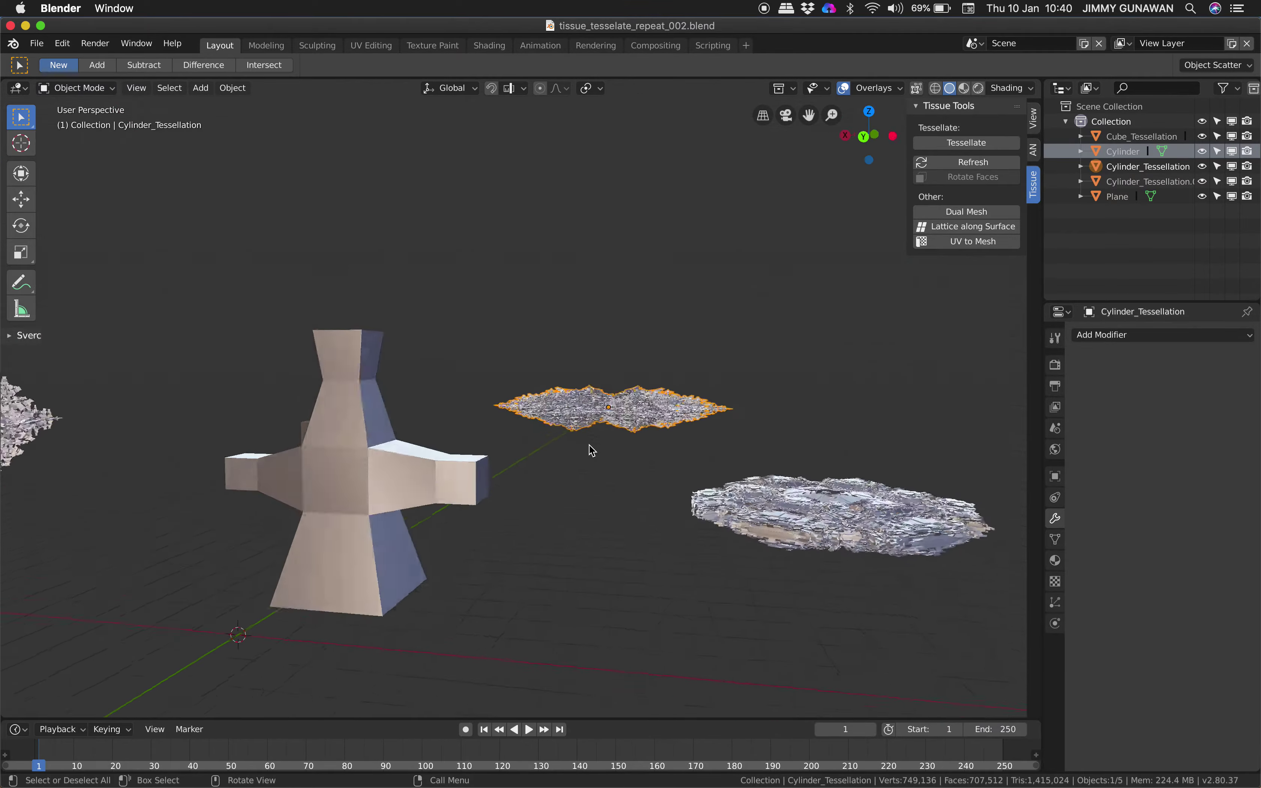
{"action": "scroll", "coordinate": [590, 446], "scroll_direction": "up", "scroll_amount": 2}
{"action": "left_click", "coordinate": [34, 44]}
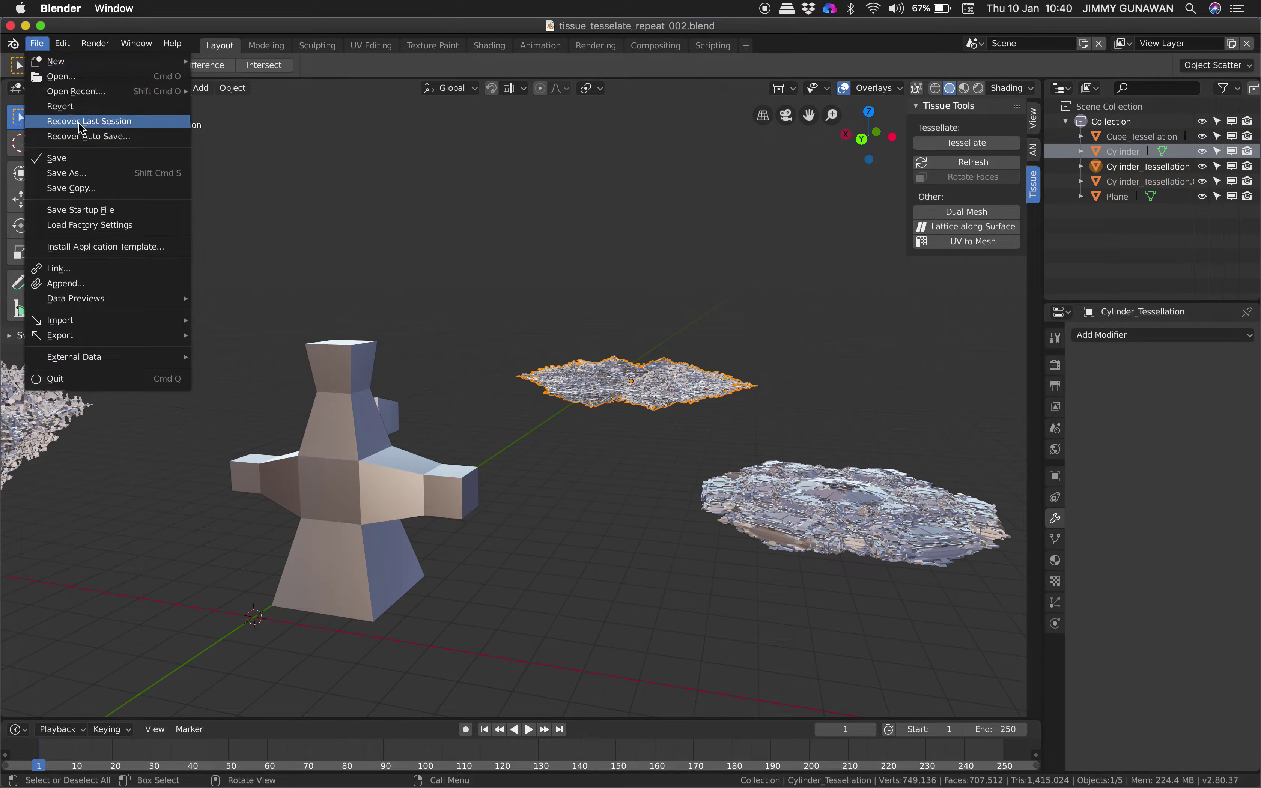
{"action": "left_click", "coordinate": [73, 172]}
{"action": "left_click", "coordinate": [1159, 125]}
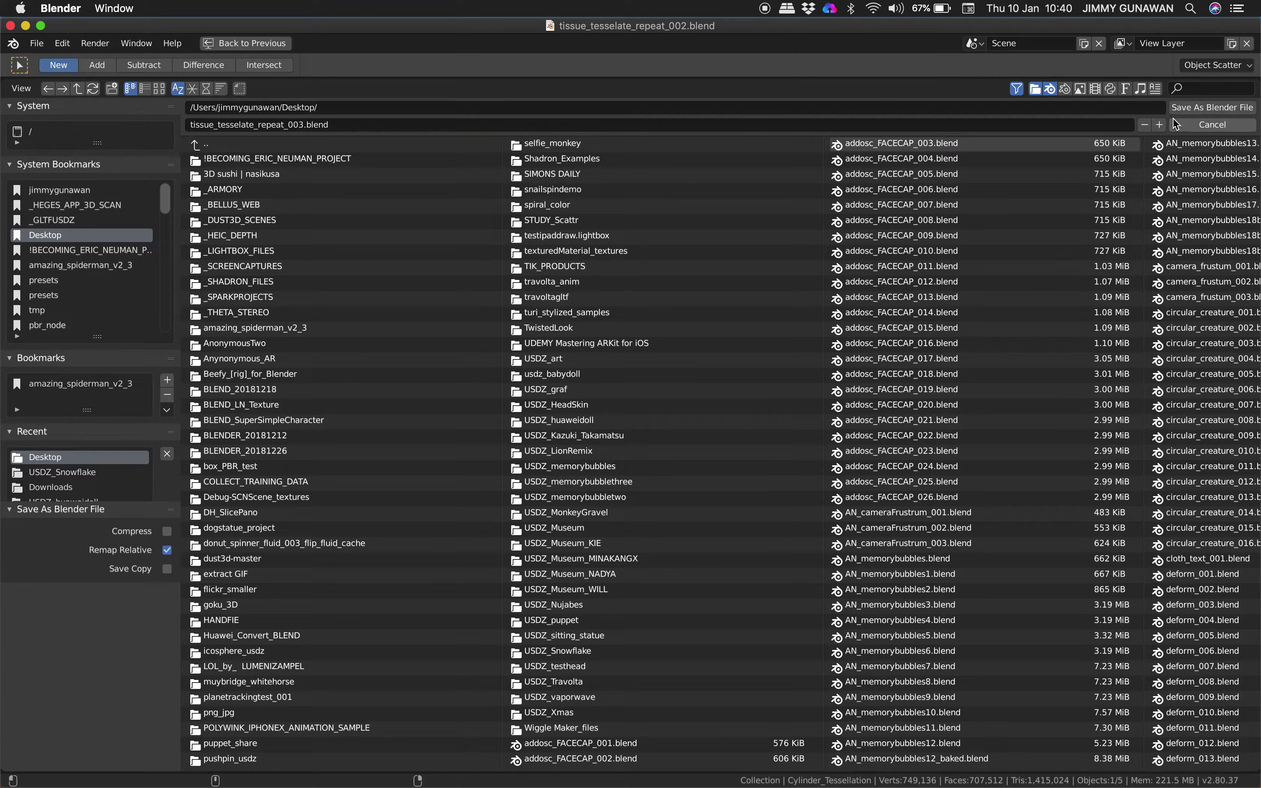
{"action": "left_click", "coordinate": [1199, 108]}
Sort the Desktop's Blender files by modification date and open tissue_recursive_07.blend.
{"action": "left_click", "coordinate": [35, 44]}
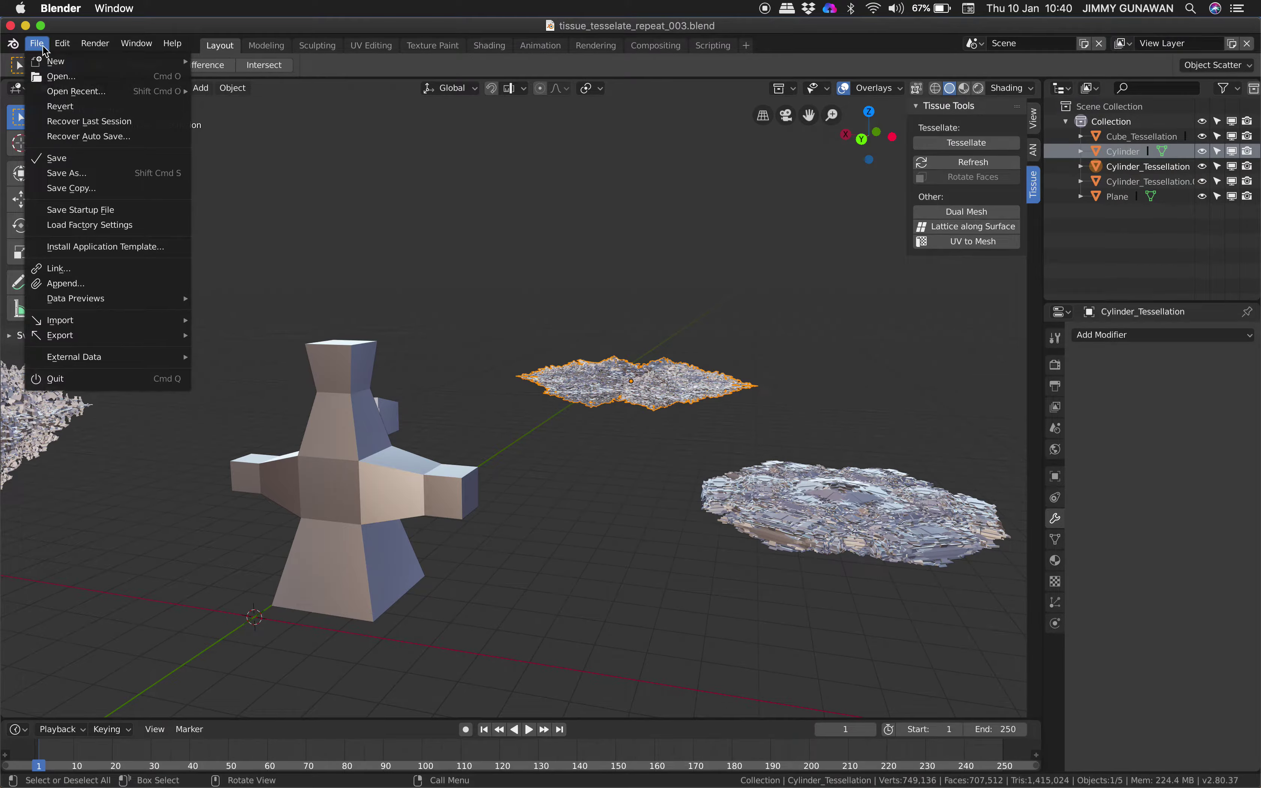
{"action": "left_click", "coordinate": [102, 76]}
{"action": "left_click", "coordinate": [207, 89]}
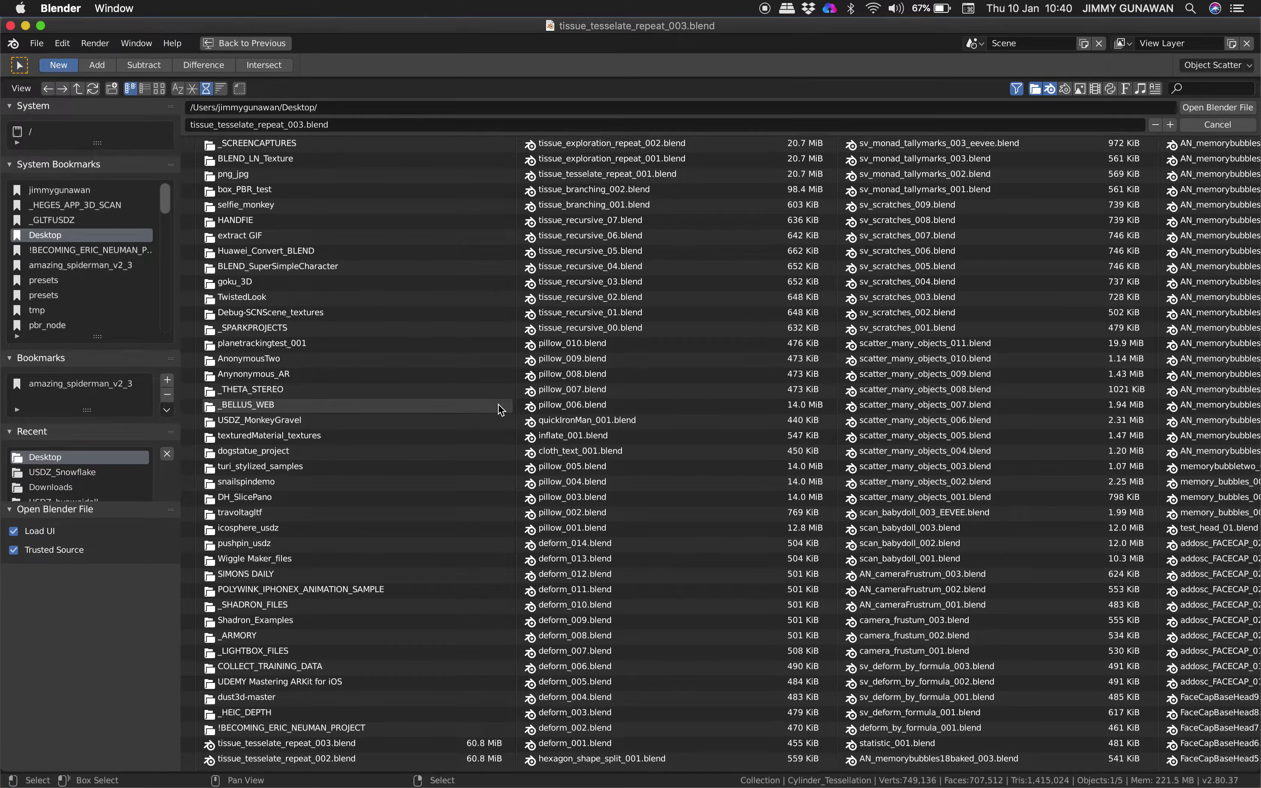
{"action": "scroll", "coordinate": [499, 405], "scroll_direction": "right", "scroll_amount": 1}
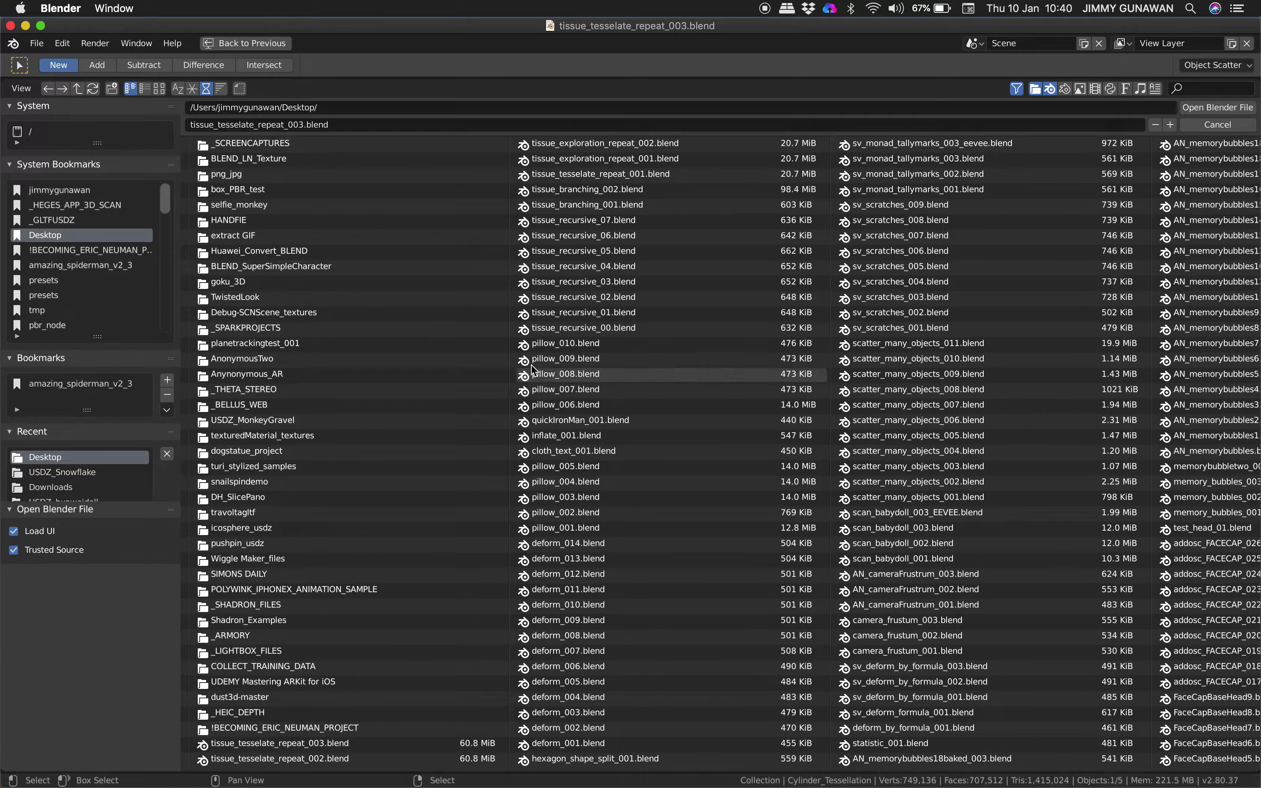
{"action": "left_click", "coordinate": [581, 329]}
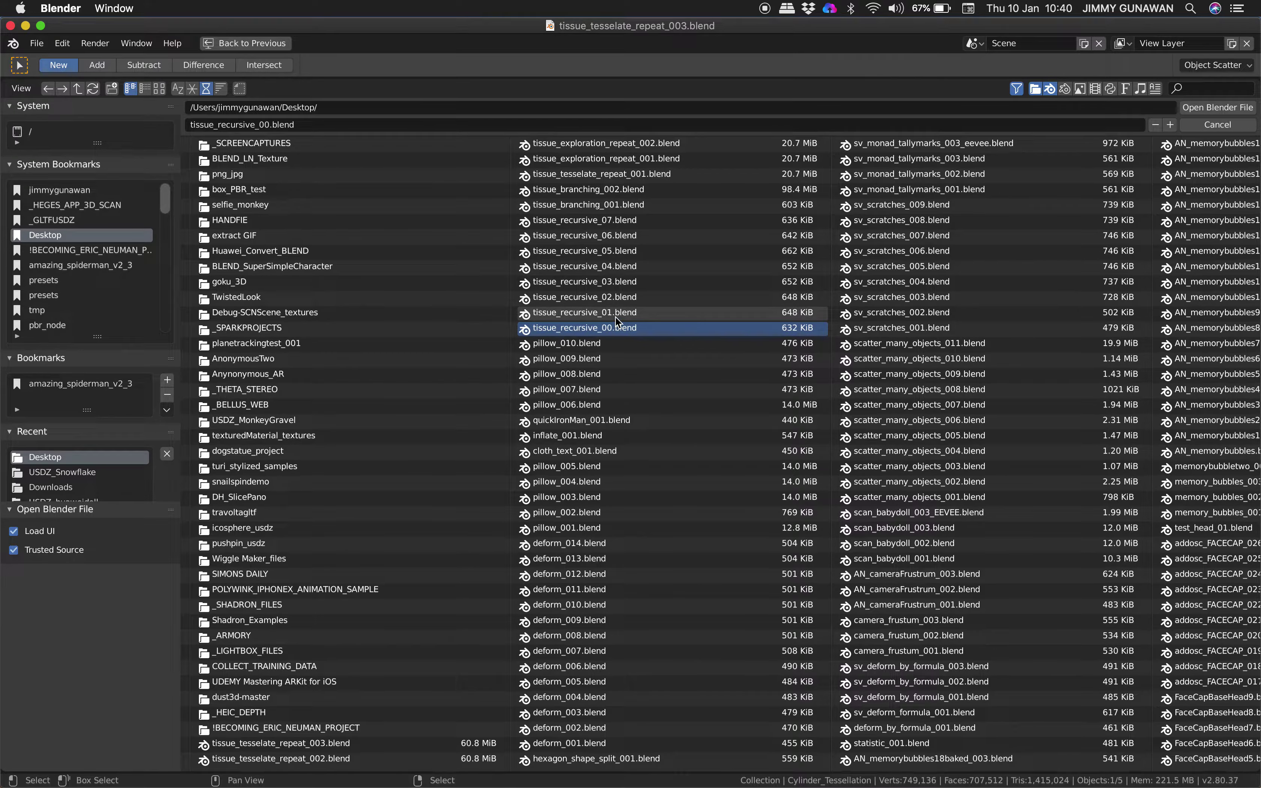
{"action": "double_click", "coordinate": [616, 220]}
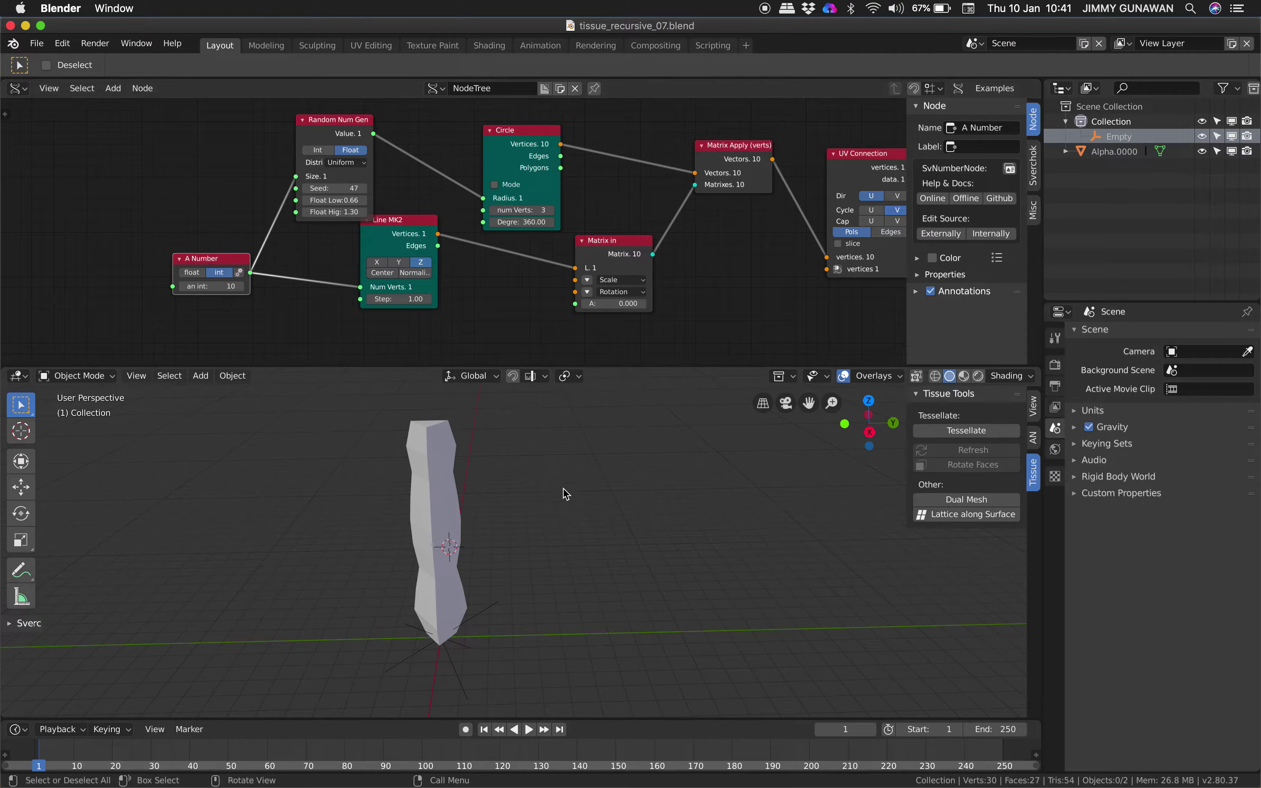
{"action": "scroll", "coordinate": [561, 493], "scroll_direction": "right", "scroll_amount": 5}
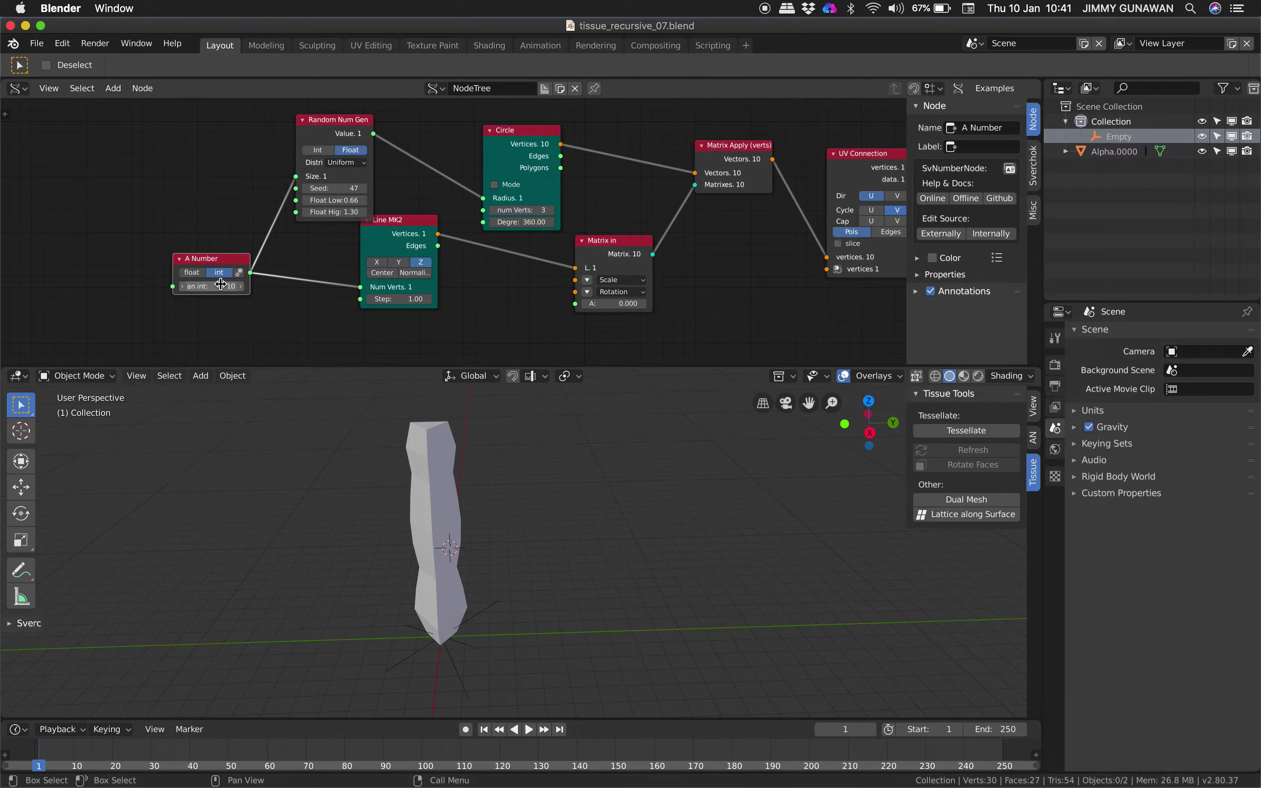
Try a value of 11 in the A Number node, restore it to 10, and set the Random Num Gen seed to 151.
{"action": "left_click", "coordinate": [241, 287]}
{"action": "left_click", "coordinate": [241, 288]}
{"action": "left_click", "coordinate": [186, 288]}
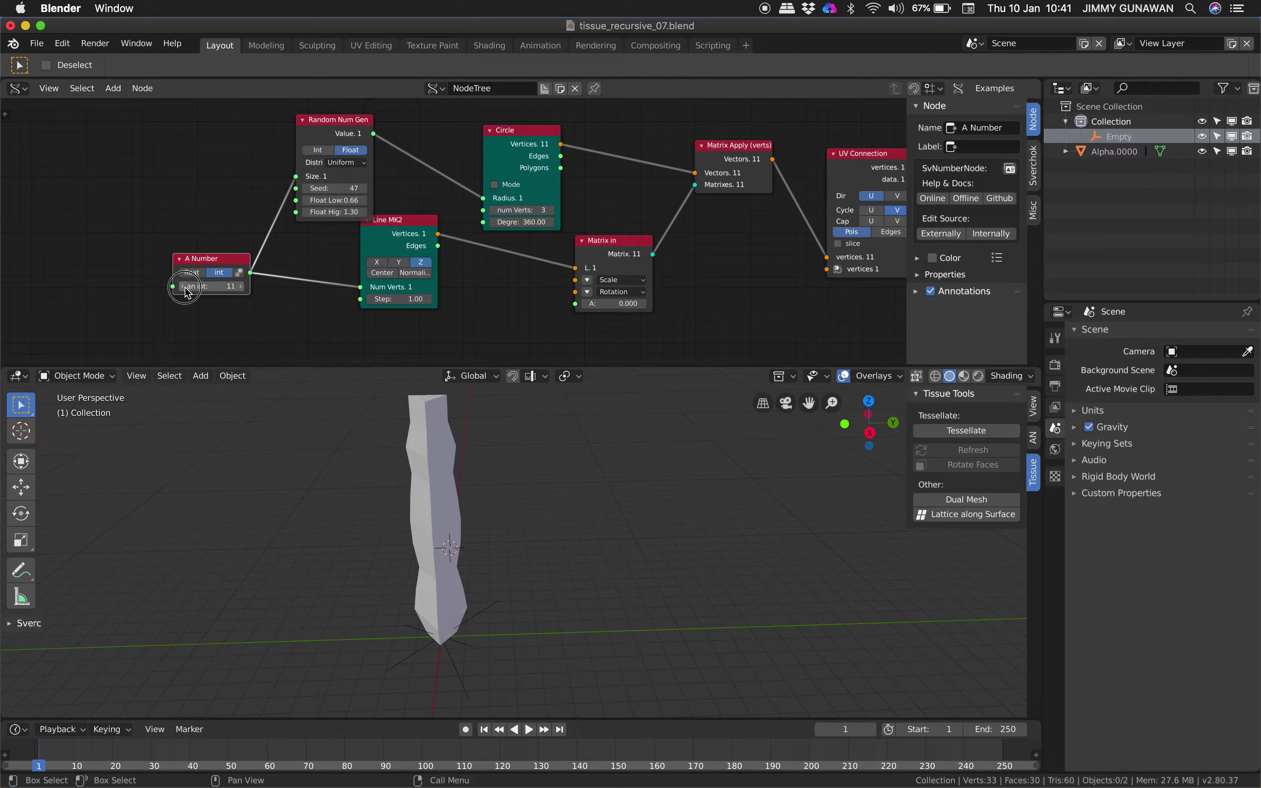
{"action": "left_click", "coordinate": [185, 288]}
{"action": "left_click_drag", "start_coordinate": [344, 188], "coordinate": [398, 188]}
{"action": "left_click", "coordinate": [235, 286]}
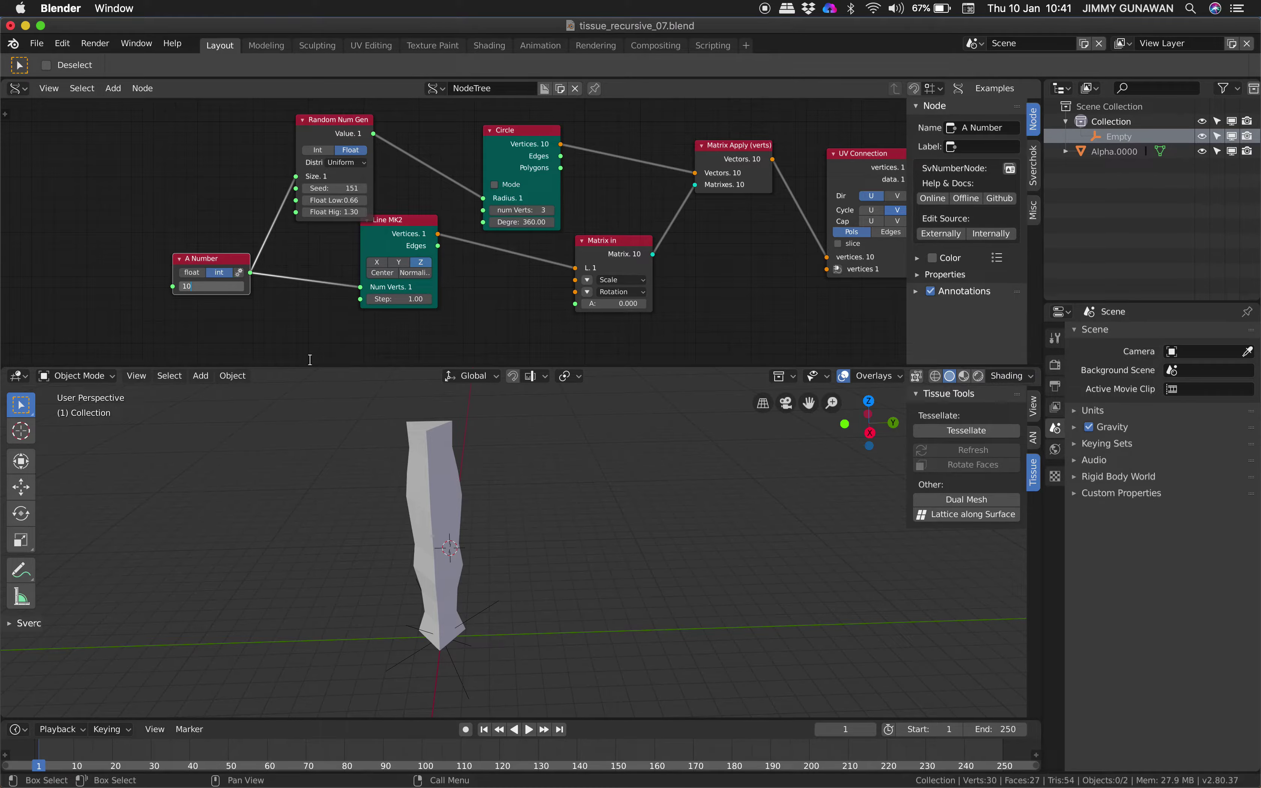
{"action": "key", "text": "Return"}
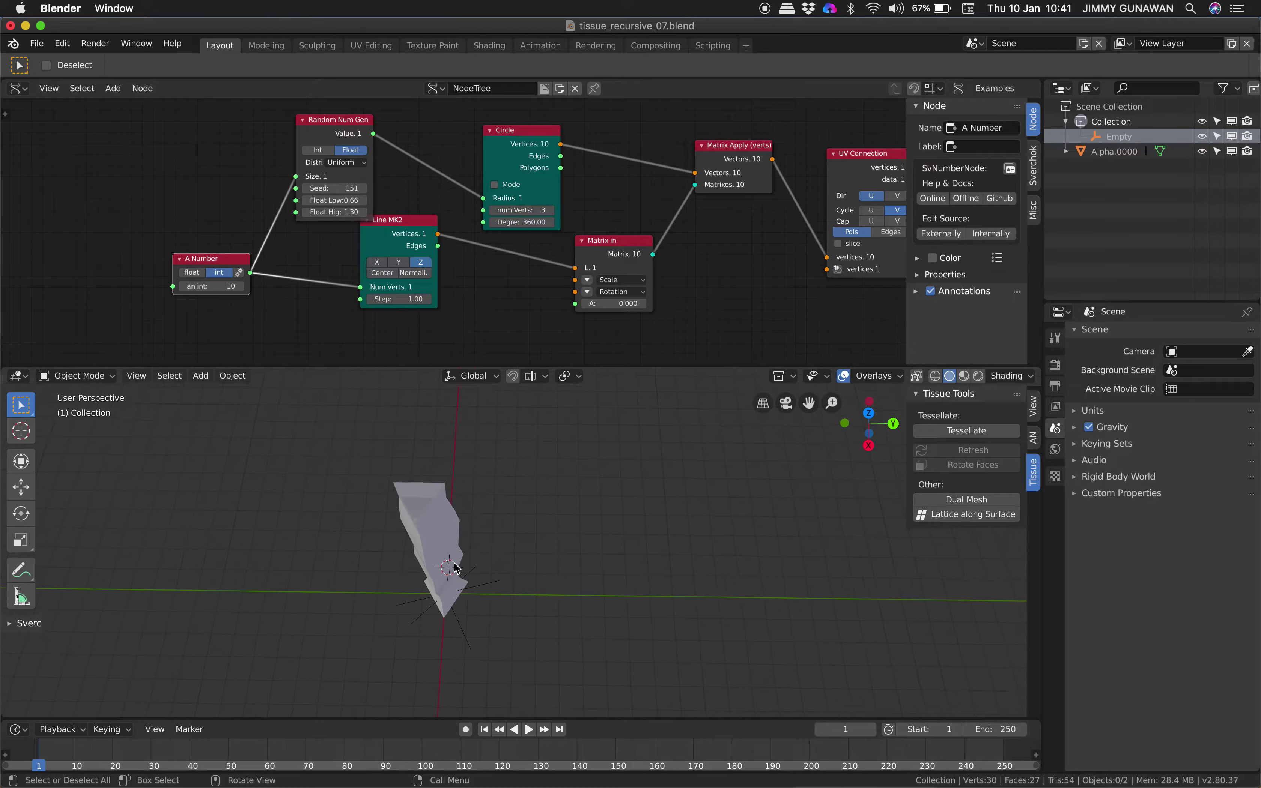
Move the Line MK2 node clear of the Random Num Gen node and set the Circle node's vertex count to 4.
{"action": "left_click_drag", "start_coordinate": [404, 222], "coordinate": [418, 233]}
{"action": "scroll", "coordinate": [424, 230], "scroll_direction": "right", "scroll_amount": 3}
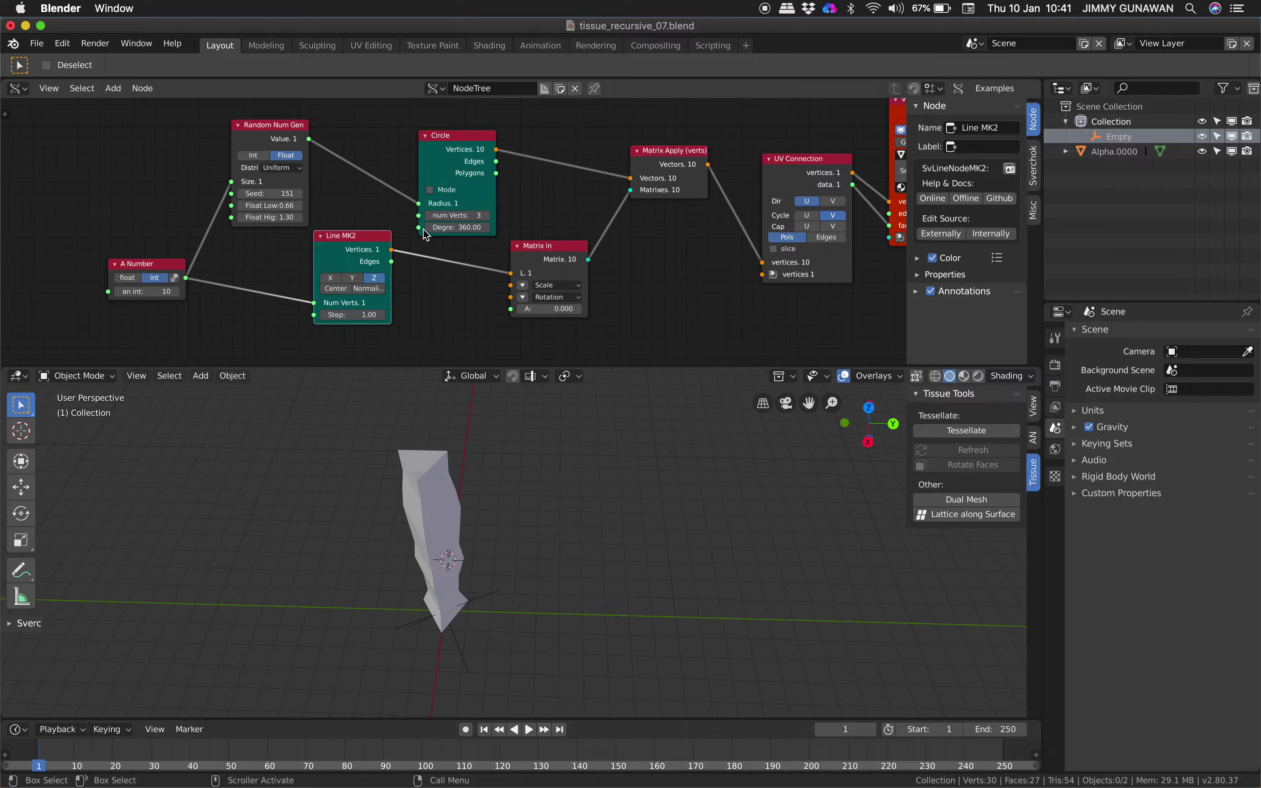
{"action": "type", "text": "4"}
{"action": "key", "text": "Return"}
{"action": "middle_click_drag", "start_coordinate": [460, 455], "coordinate": [455, 645]}
{"action": "middle_click_drag", "start_coordinate": [437, 568], "coordinate": [435, 556]}
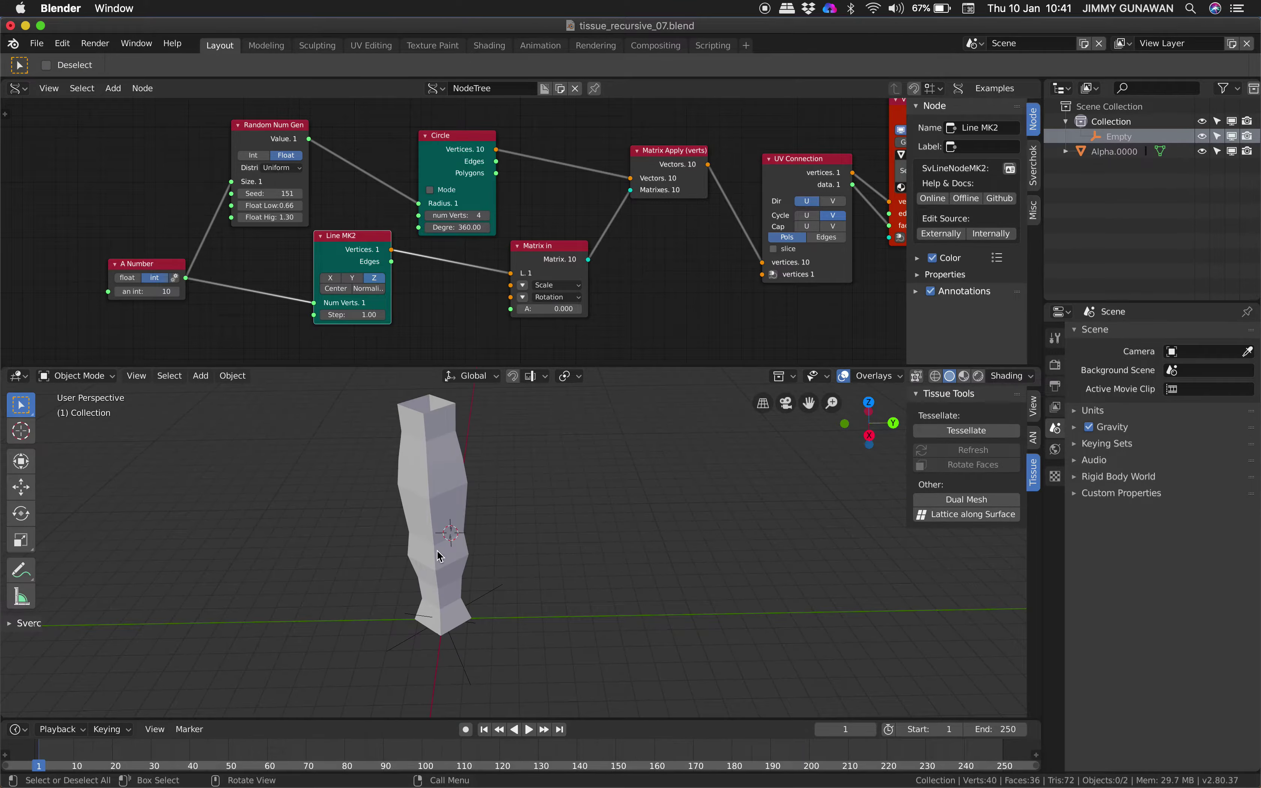
Set the Random Num Gen seed to 261 and copy the resulting column object.
{"action": "left_click_drag", "start_coordinate": [272, 194], "coordinate": [326, 194]}
{"action": "middle_click_drag", "start_coordinate": [525, 543], "coordinate": [472, 489]}
{"action": "left_click", "coordinate": [472, 494]}
{"action": "key", "text": "ctrl+c"}
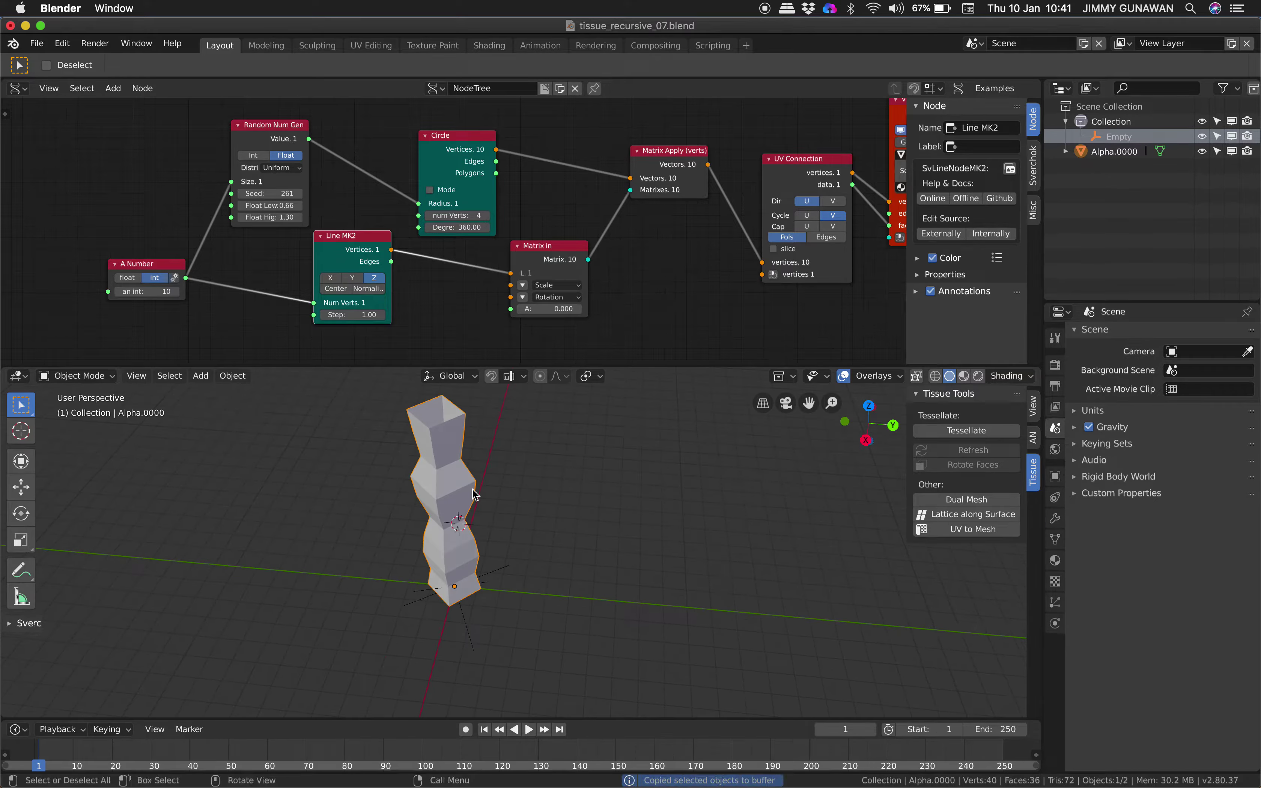
Start a new default scene and paste the copied column object into it.
{"action": "left_click", "coordinate": [36, 43]}
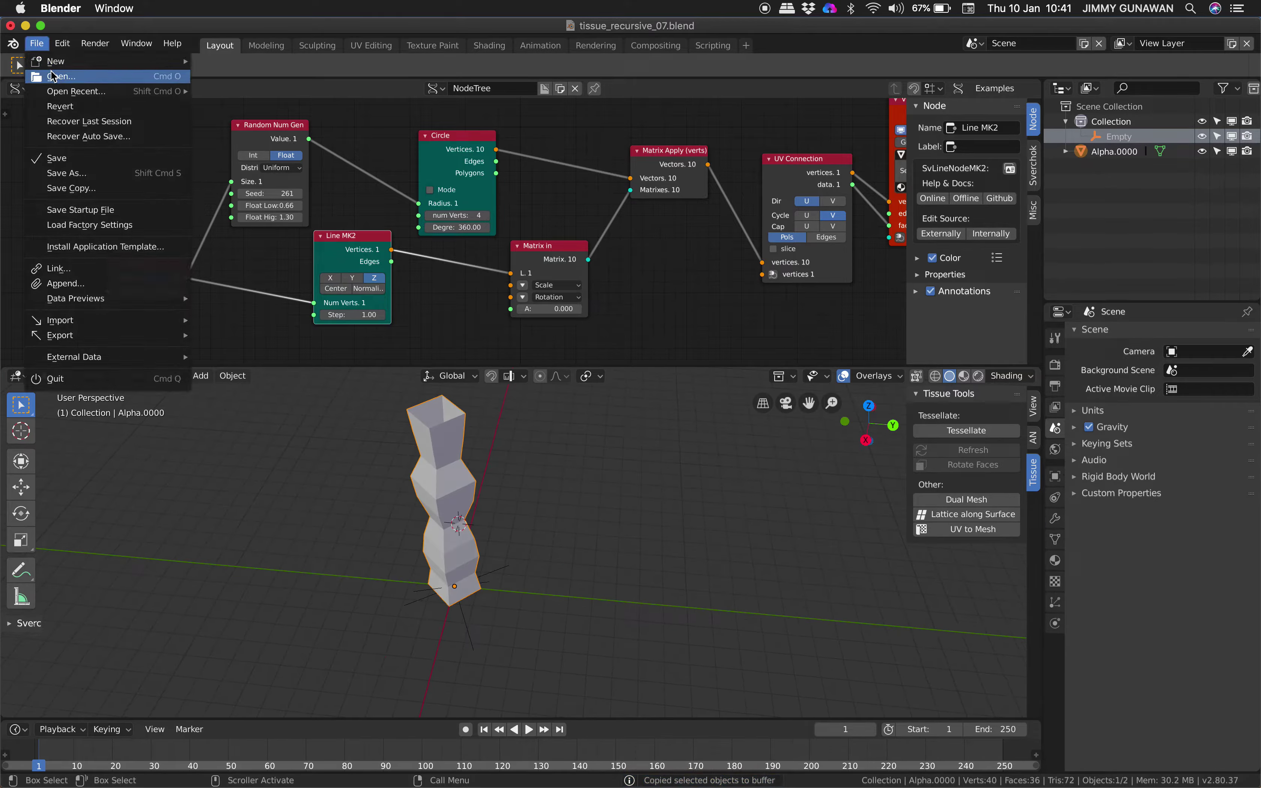
{"action": "mouse_move", "coordinate": [55, 62]}
{"action": "left_click", "coordinate": [224, 67]}
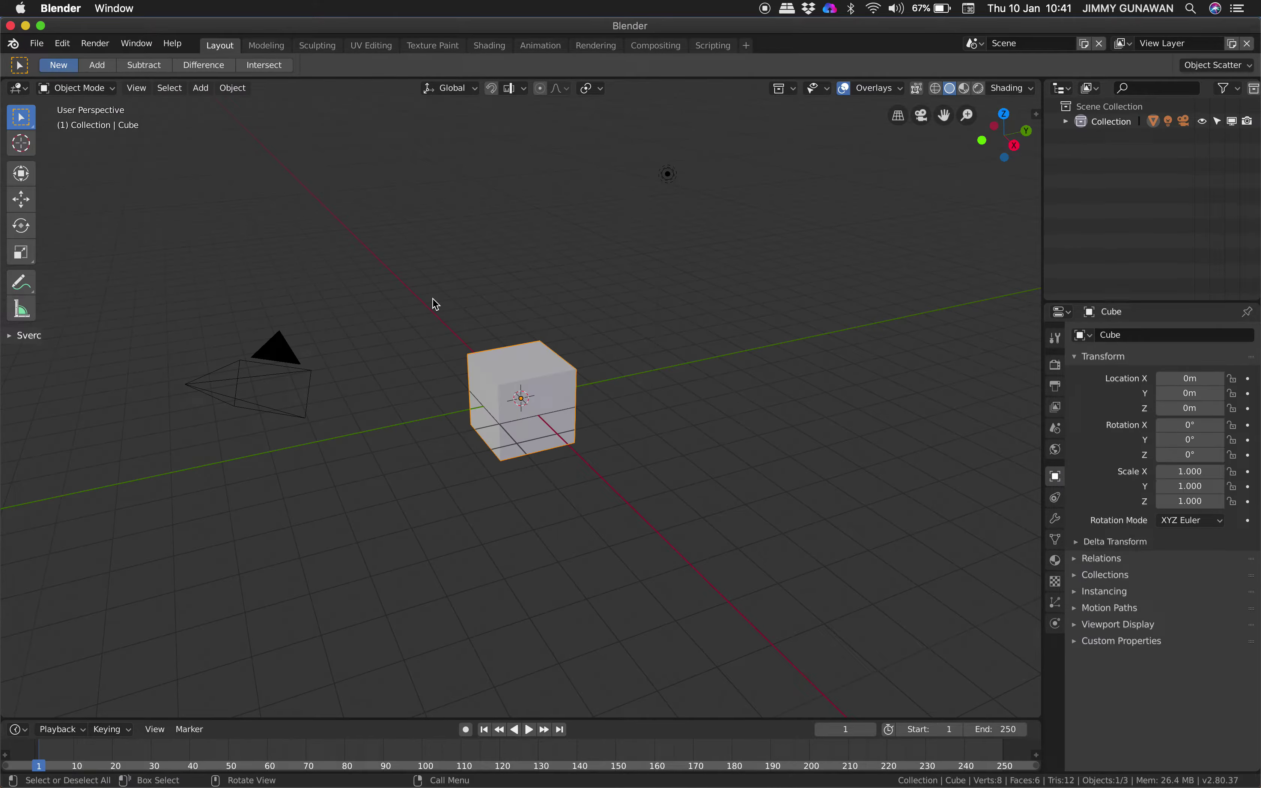
{"action": "scroll", "coordinate": [434, 303], "scroll_direction": "right", "scroll_amount": 5}
{"action": "key", "text": "ctrl+v"}
{"action": "scroll", "coordinate": [434, 300], "scroll_direction": "left", "scroll_amount": 10}
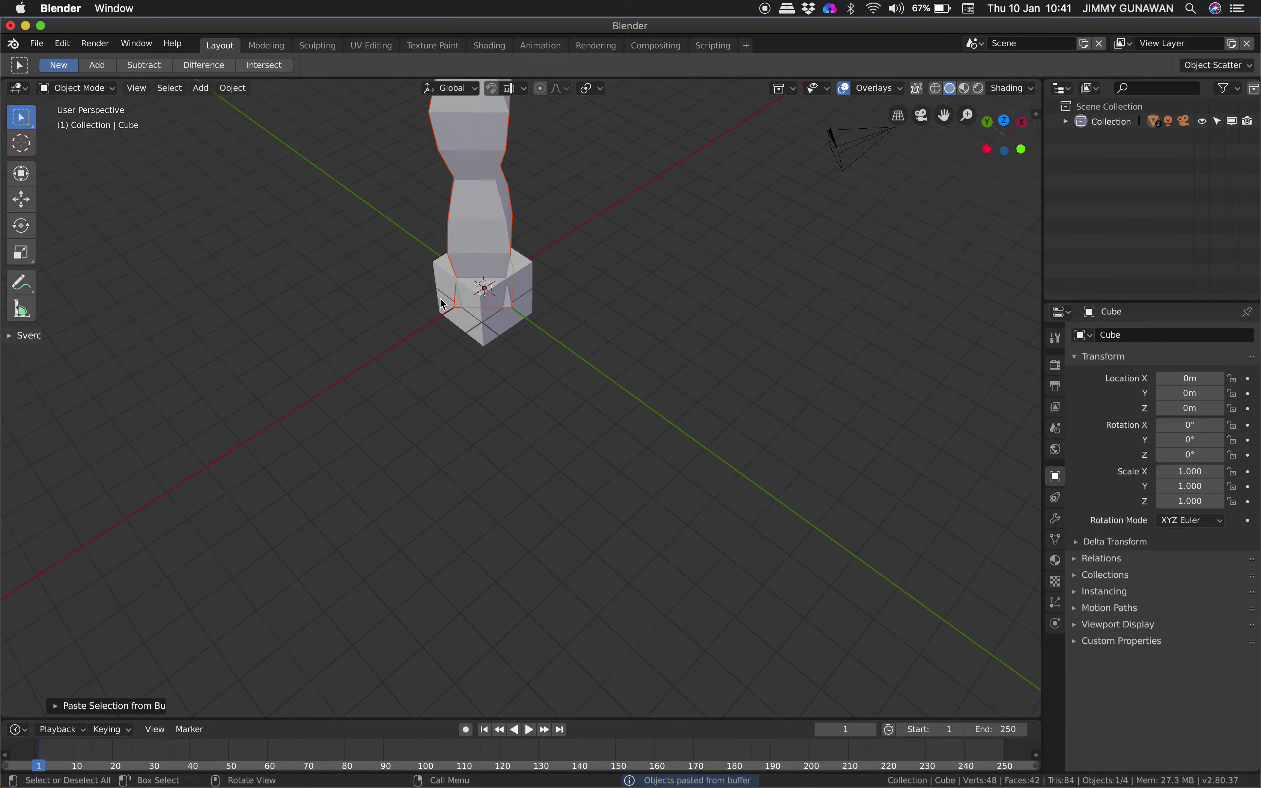